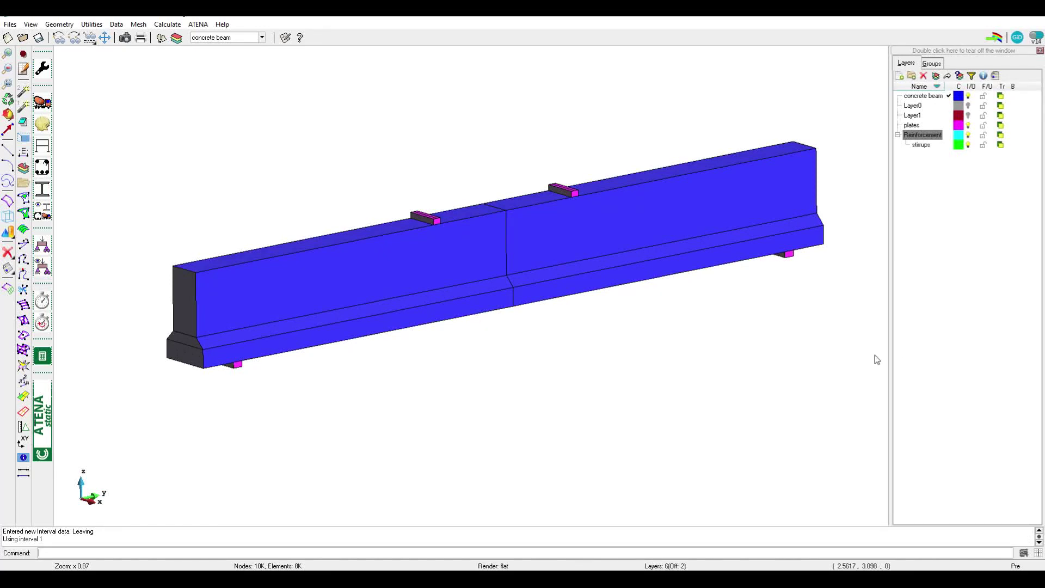
# Step: Accept interval 1's data (load name BC) and display its boundary conditions on the beam
pyautogui.click(42, 301)
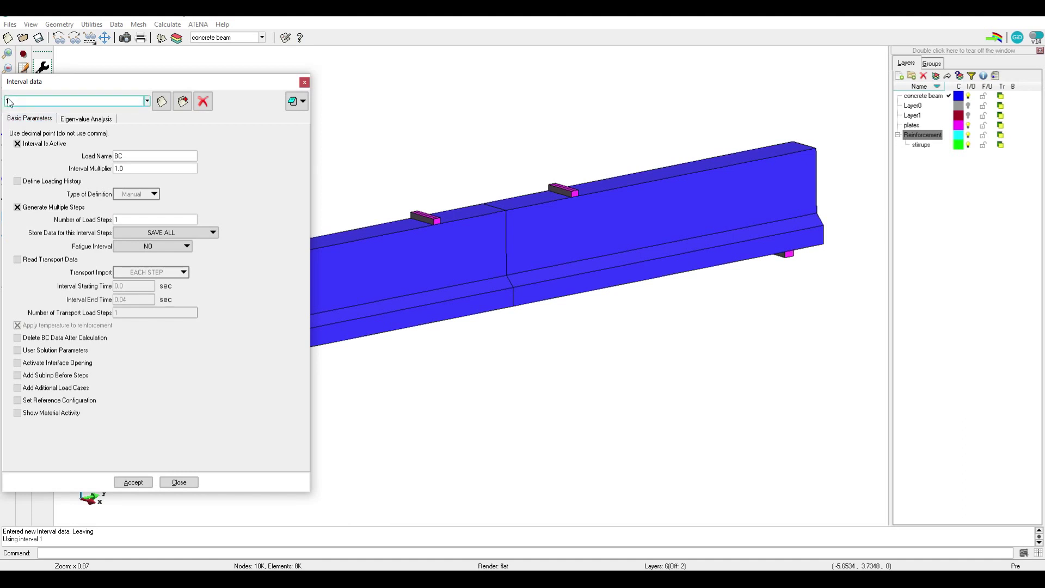
pyautogui.click(114, 156)
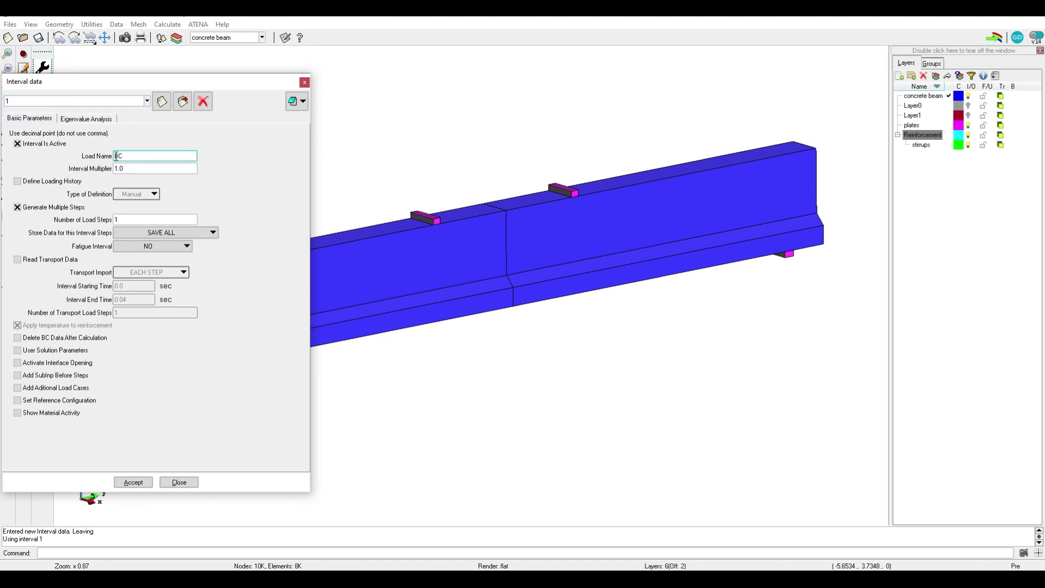
pyautogui.click(134, 482)
pyautogui.click(179, 482)
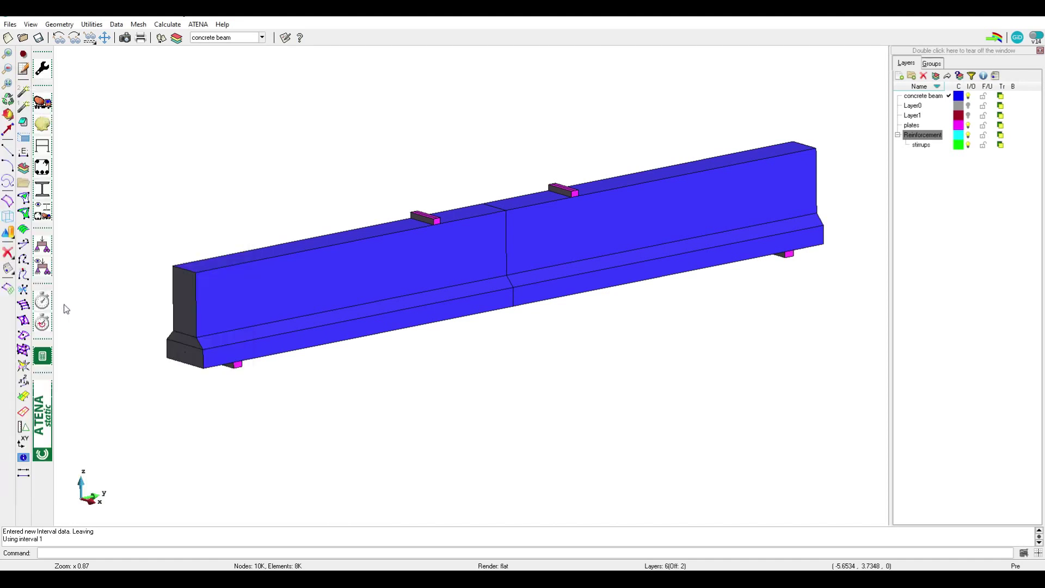
pyautogui.click(50, 271)
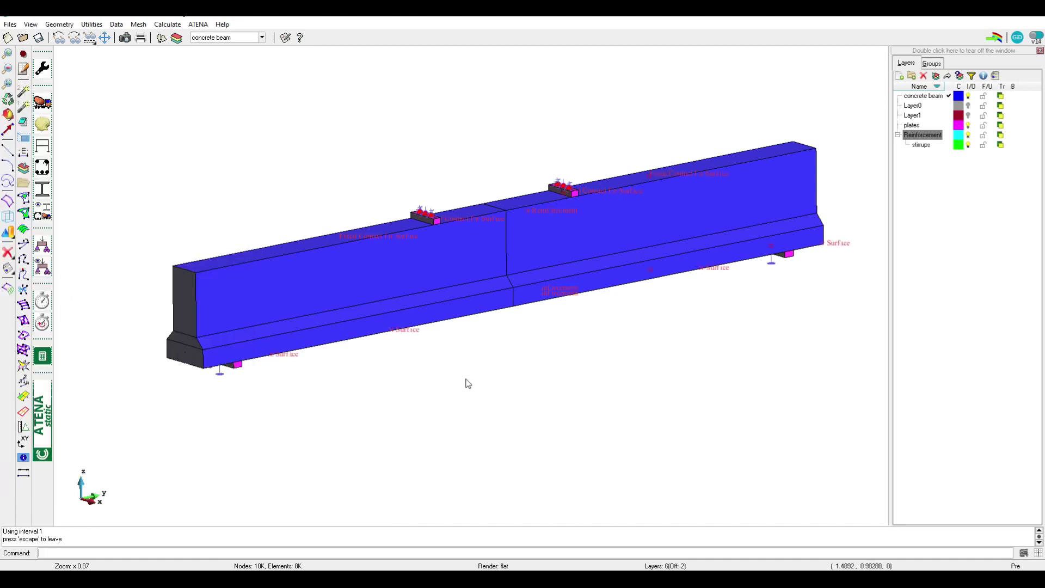
# Step: Rotate the wireframe beam, hide the Reinforcement layer and clear the condition symbols
pyautogui.press('Escape')
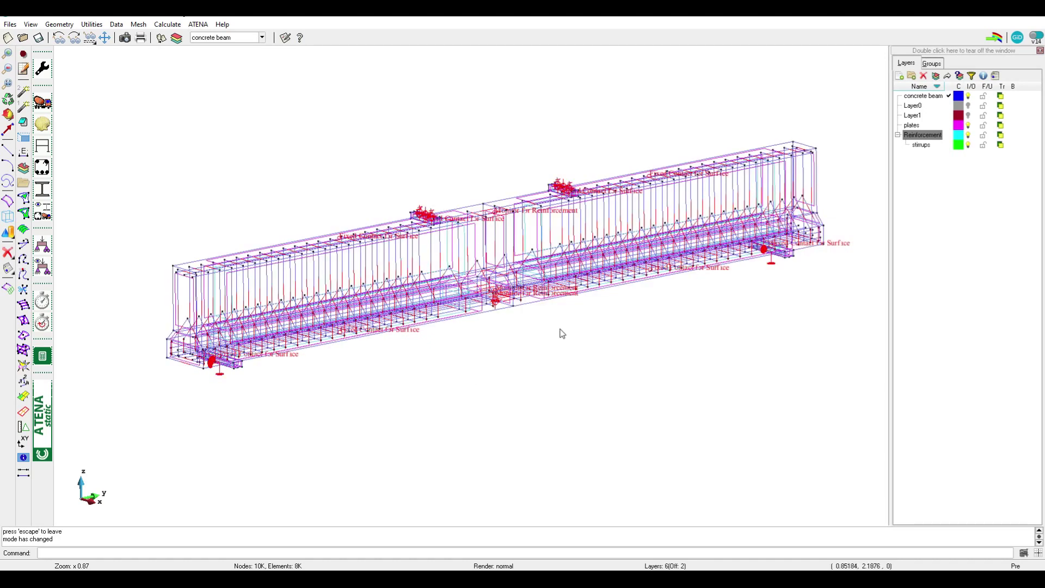
pyautogui.scroll(2, 561, 334)
pyautogui.moveTo(557, 324); pyautogui.dragTo(584, 324, button='middle')
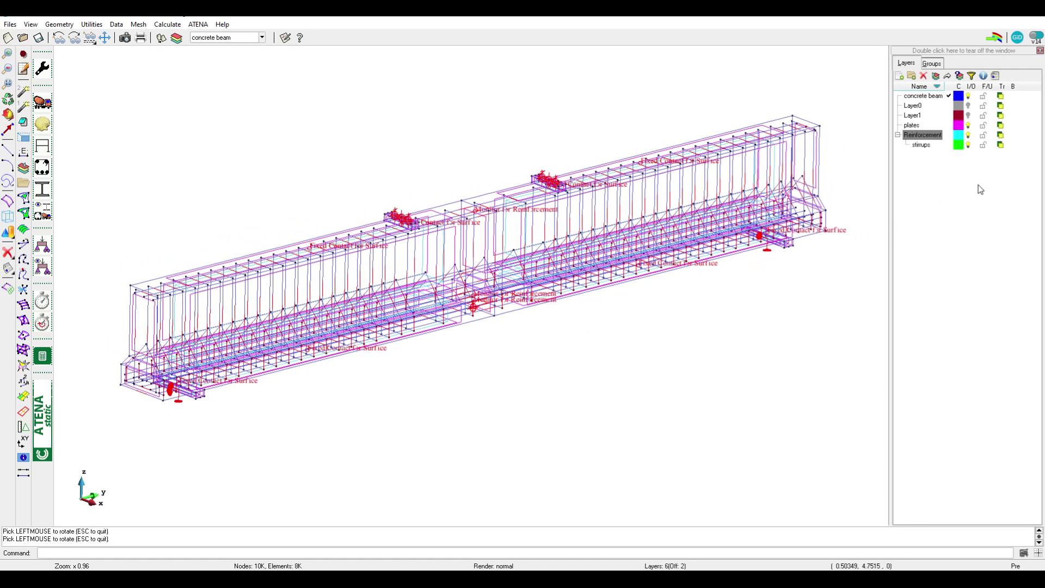
pyautogui.click(968, 135)
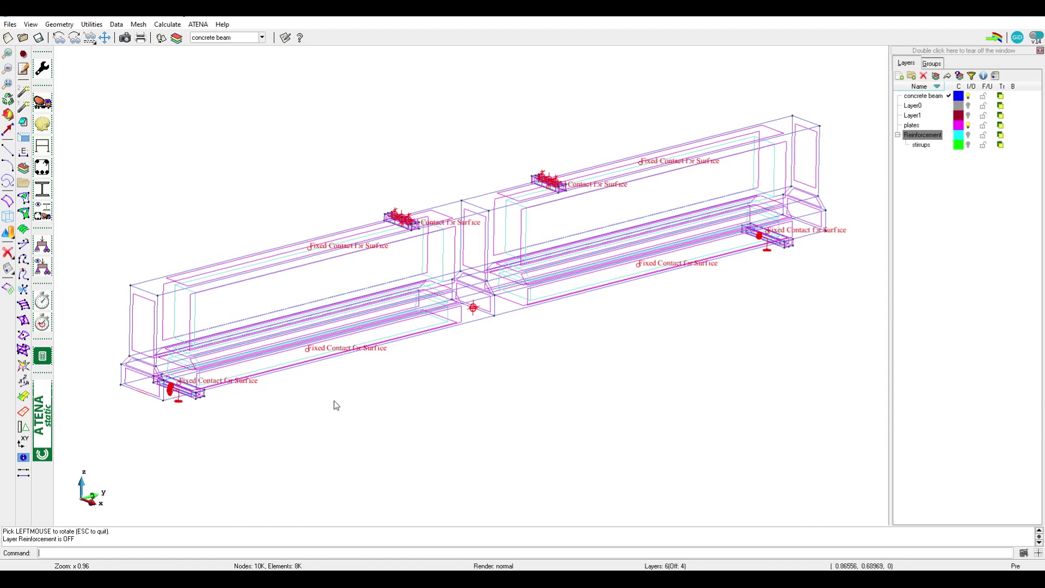
pyautogui.press('Escape')
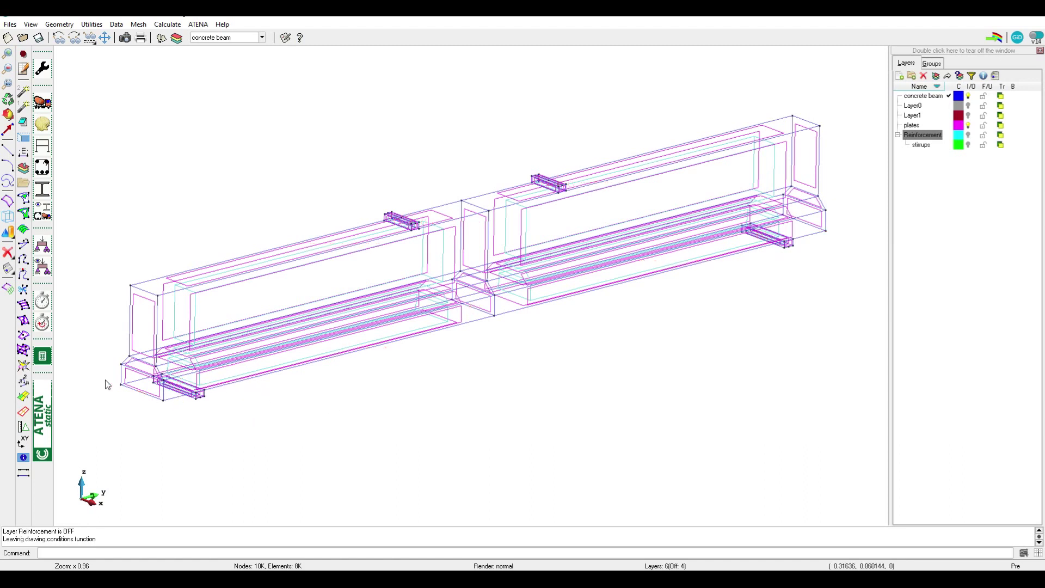
pyautogui.click(42, 300)
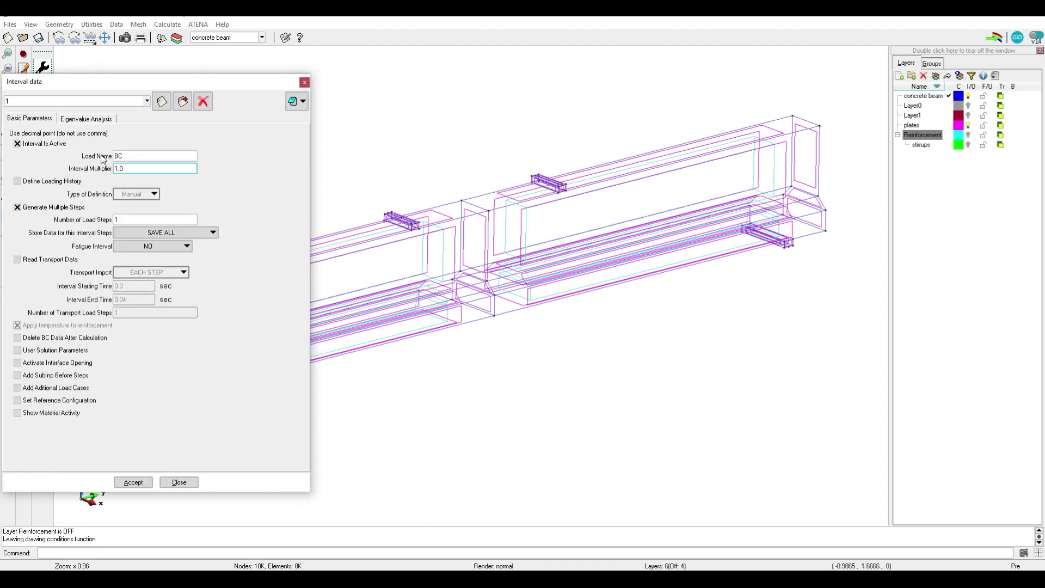
# Step: Dismiss the Append new interval prompt without adding an interval
pyautogui.moveTo(117, 83); pyautogui.dragTo(157, 79)
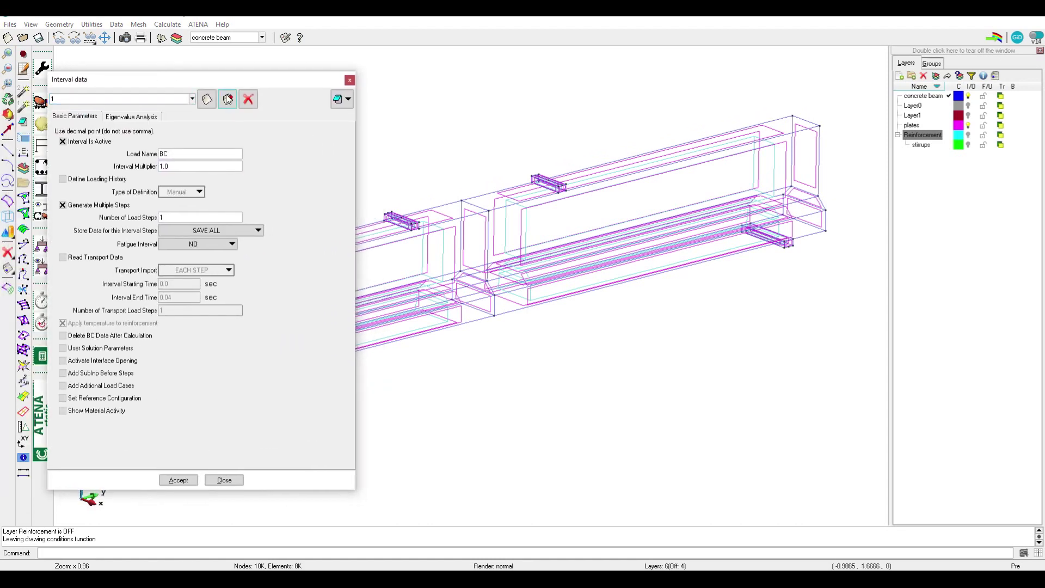
pyautogui.click(207, 99)
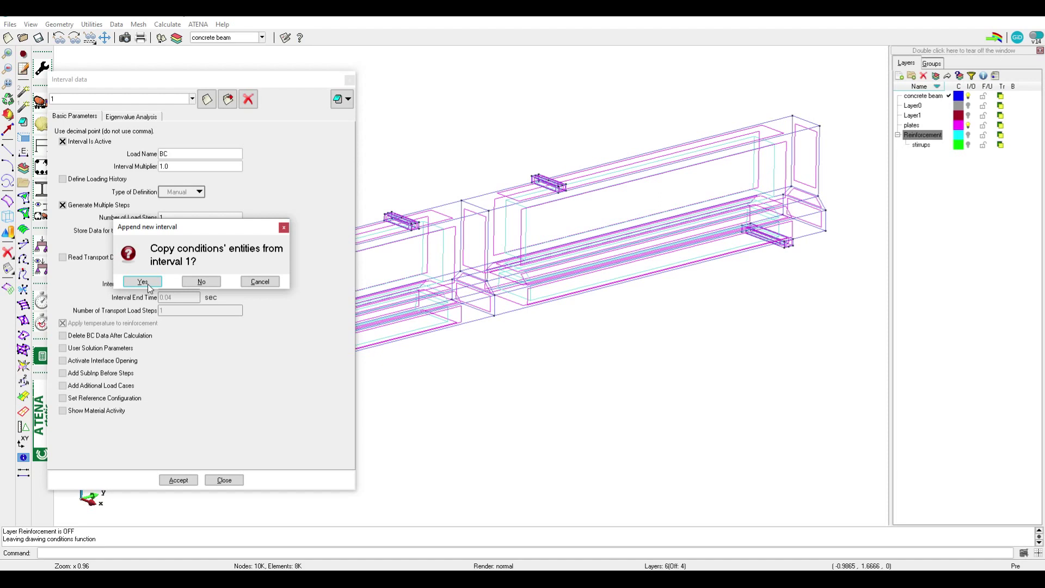
pyautogui.click(259, 281)
pyautogui.click(197, 154)
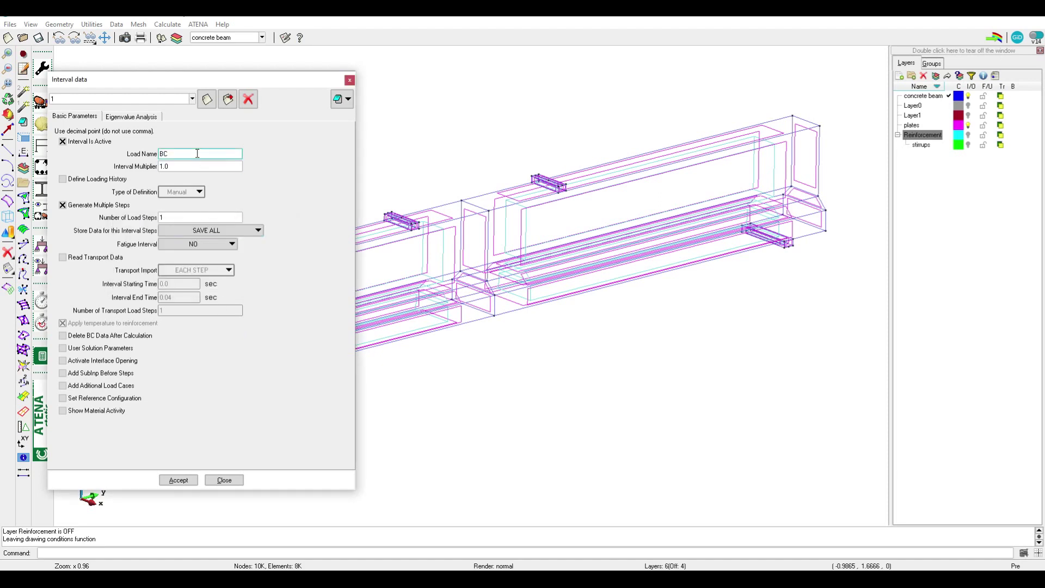
# Step: Switch to interval 2, Dead Load, accept it and close the interval data
pyautogui.click(193, 98)
pyautogui.click(141, 118)
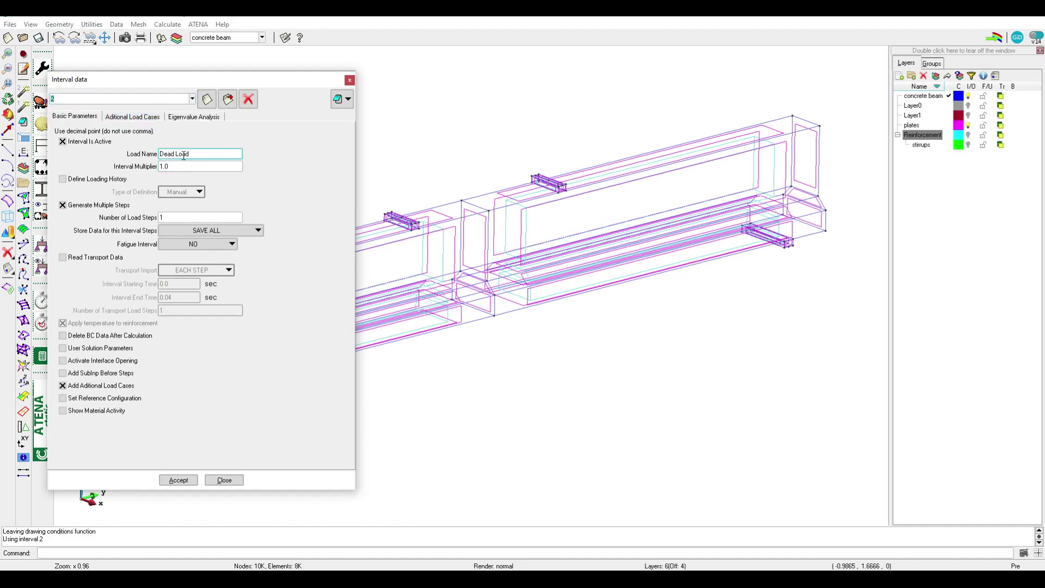
pyautogui.click(179, 479)
pyautogui.click(222, 480)
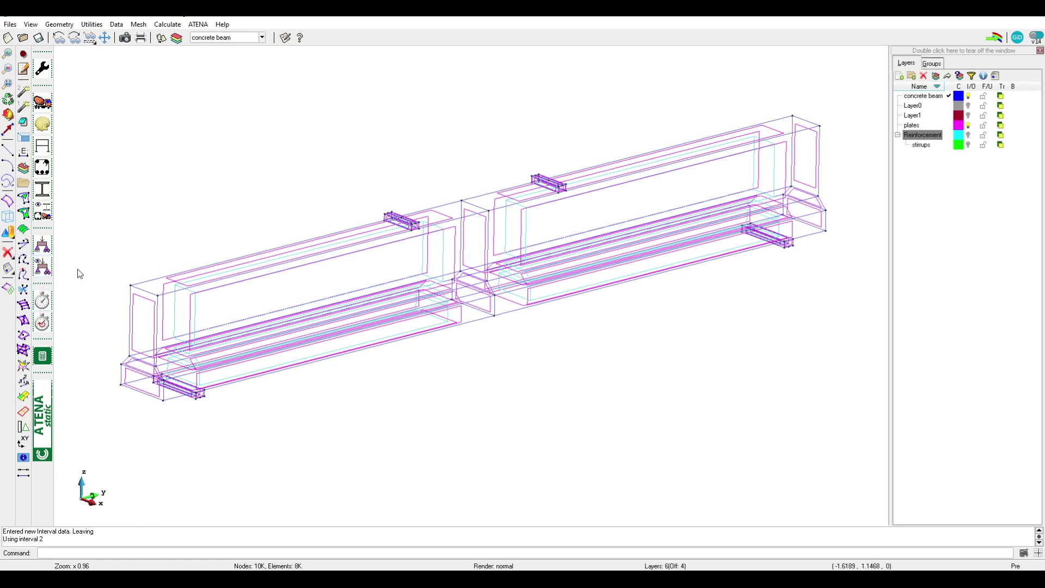
# Step: Show the 0.023 MN/m³ Weight for Volume self-weight on the beam by colour, then close Conditions
pyautogui.click(42, 245)
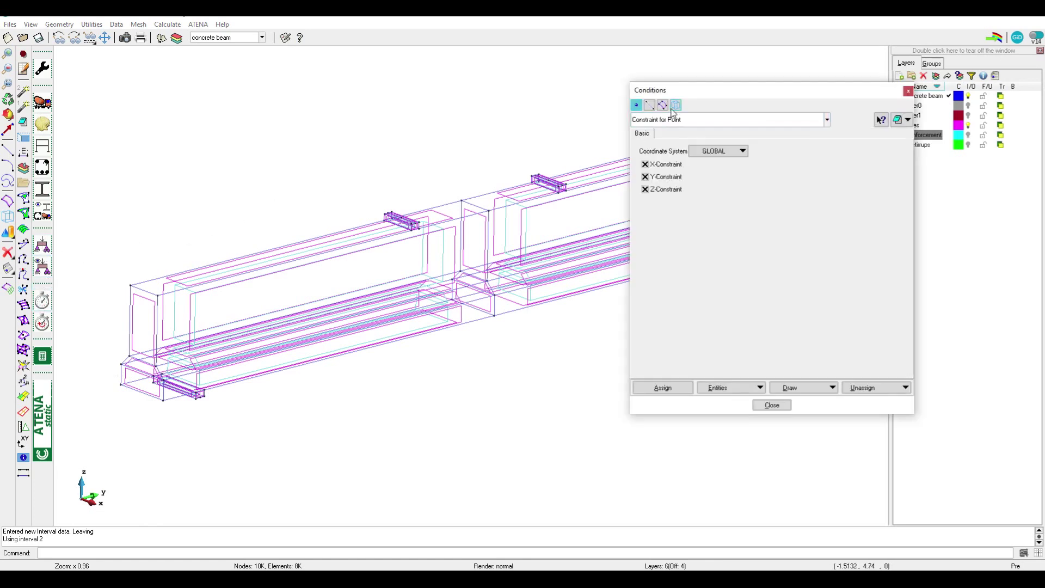
pyautogui.click(676, 105)
pyautogui.click(721, 119)
pyautogui.click(713, 126)
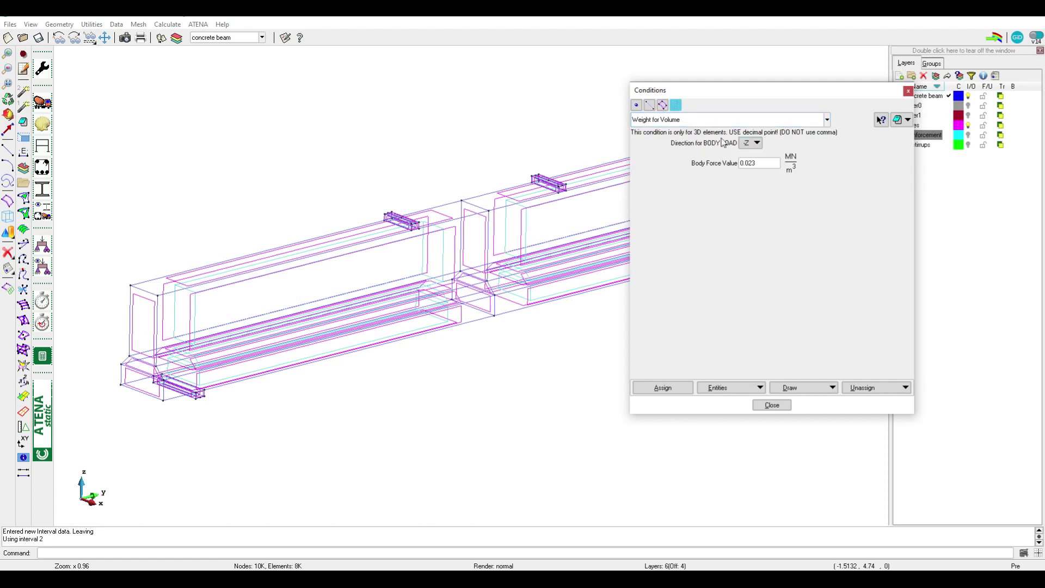
pyautogui.click(805, 387)
pyautogui.click(800, 411)
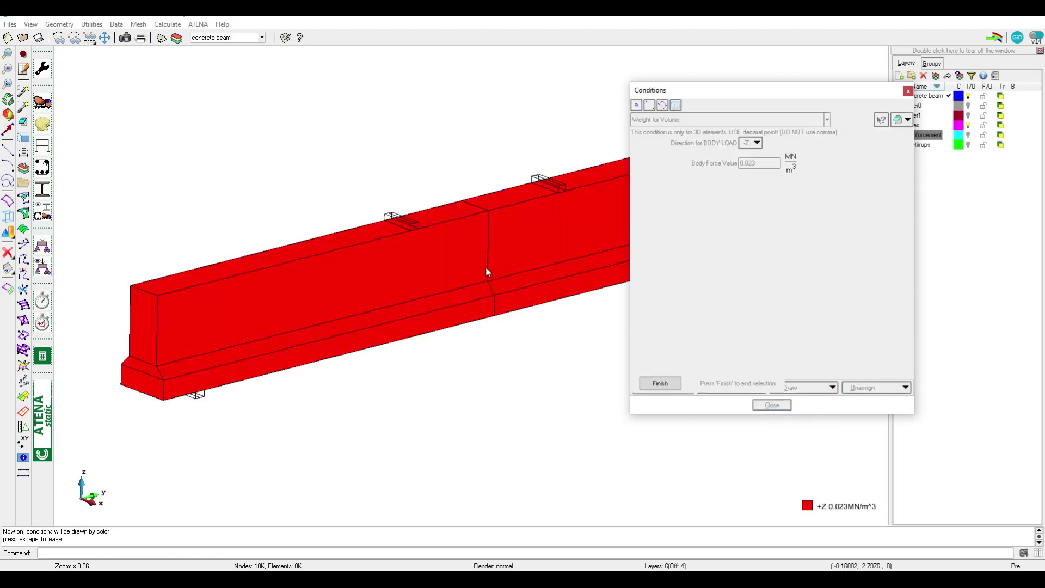
pyautogui.scroll(-5, 282, 289)
pyautogui.scroll(3, 513, 261)
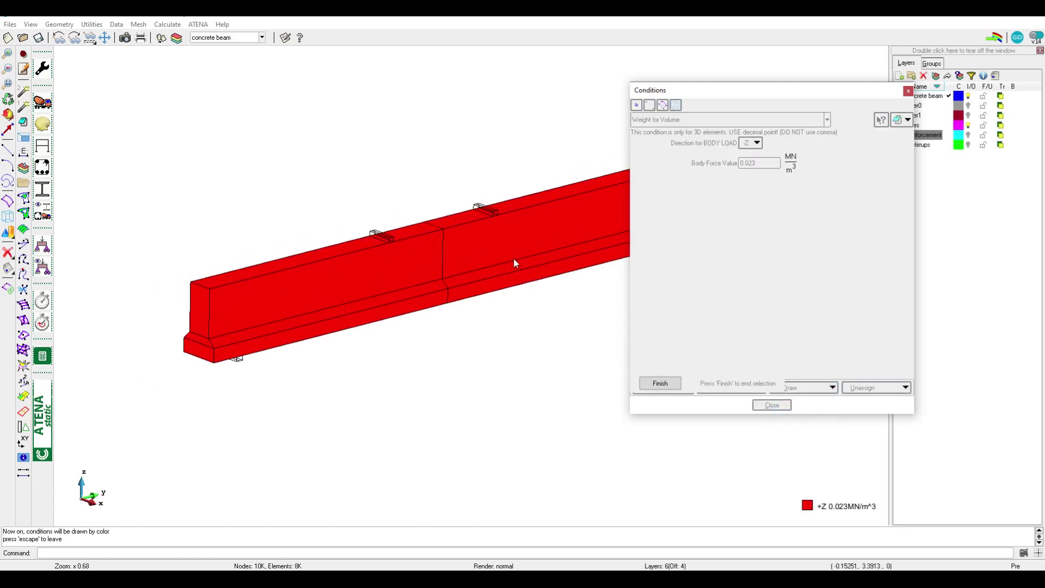
pyautogui.click(660, 383)
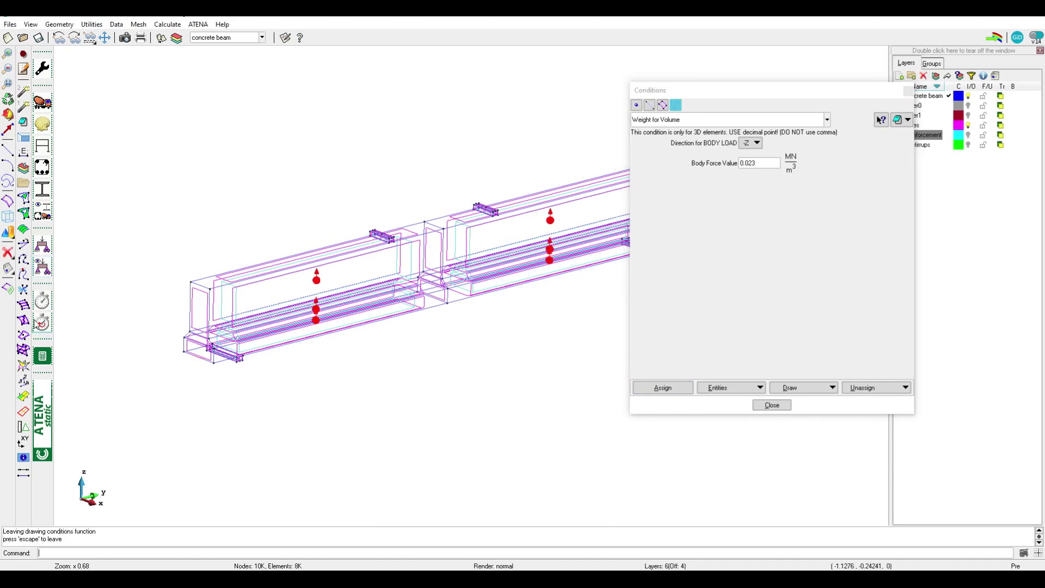
pyautogui.click(42, 322)
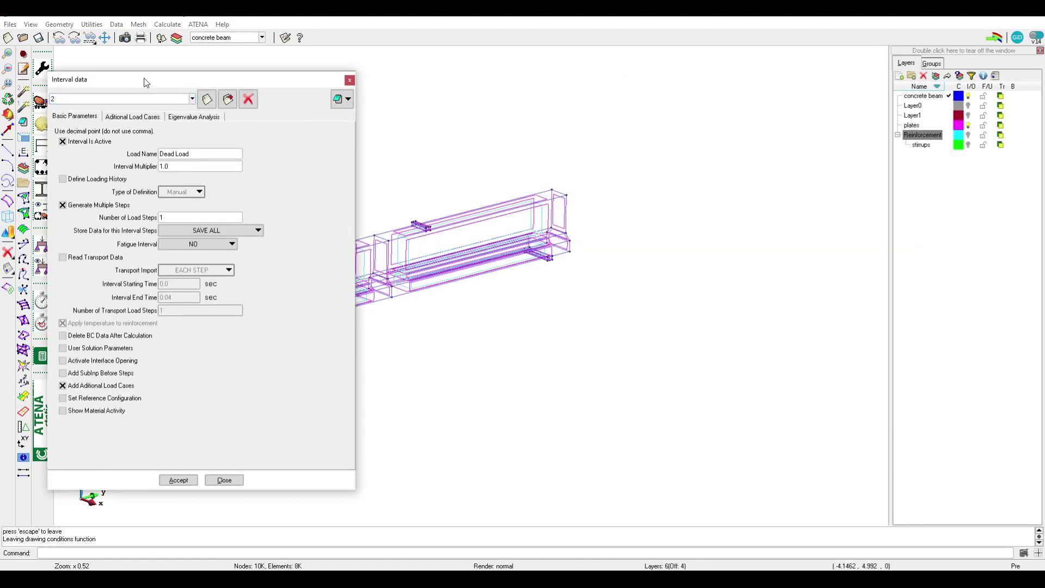
# Step: Add a load case to interval 2: id 1, multiplier 1.0, from 1 to 9999, creep fixed 0
pyautogui.moveTo(146, 82); pyautogui.dragTo(177, 65)
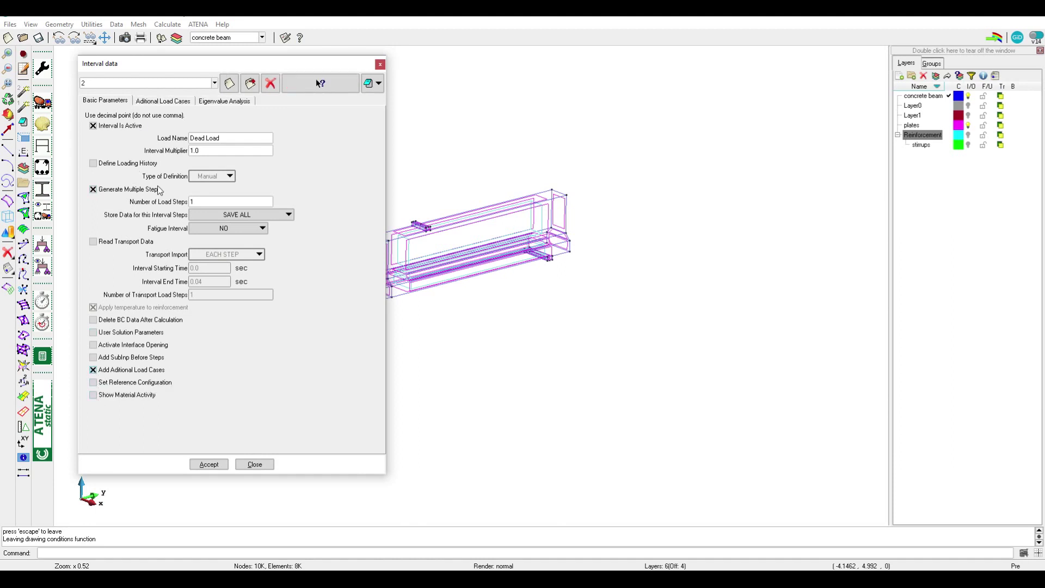
pyautogui.click(156, 103)
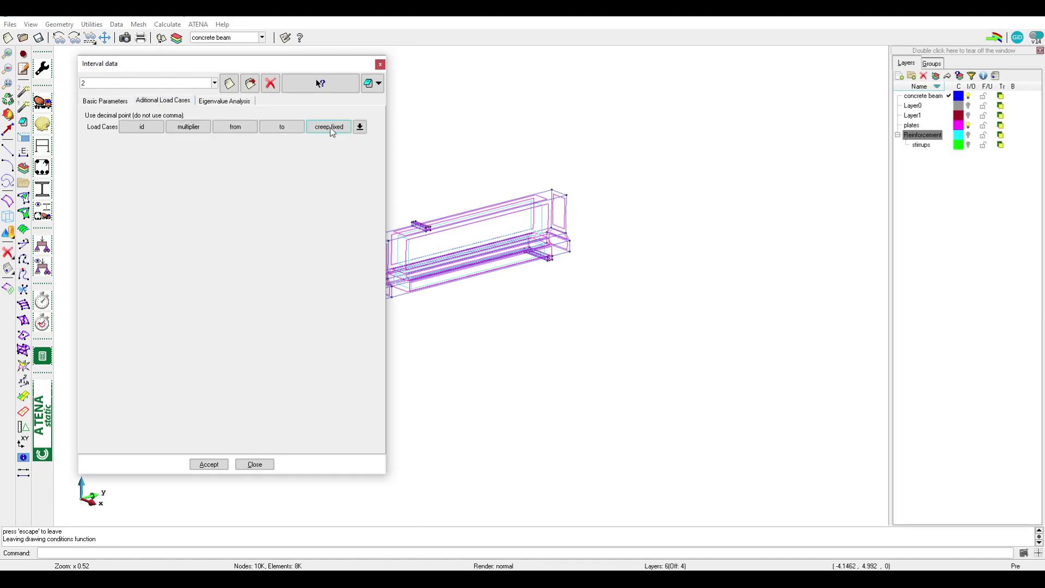
pyautogui.click(360, 127)
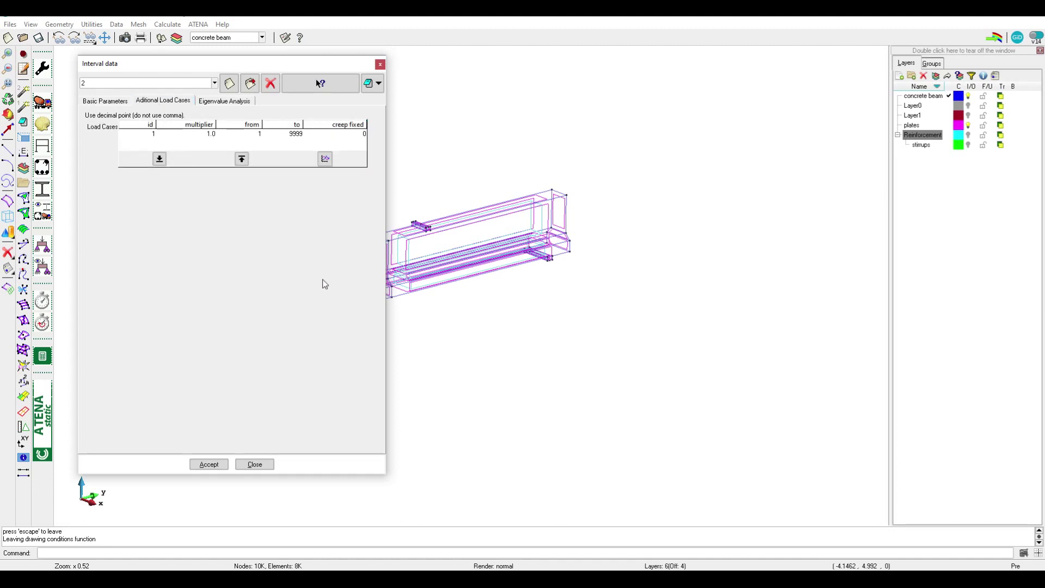
pyautogui.click(155, 135)
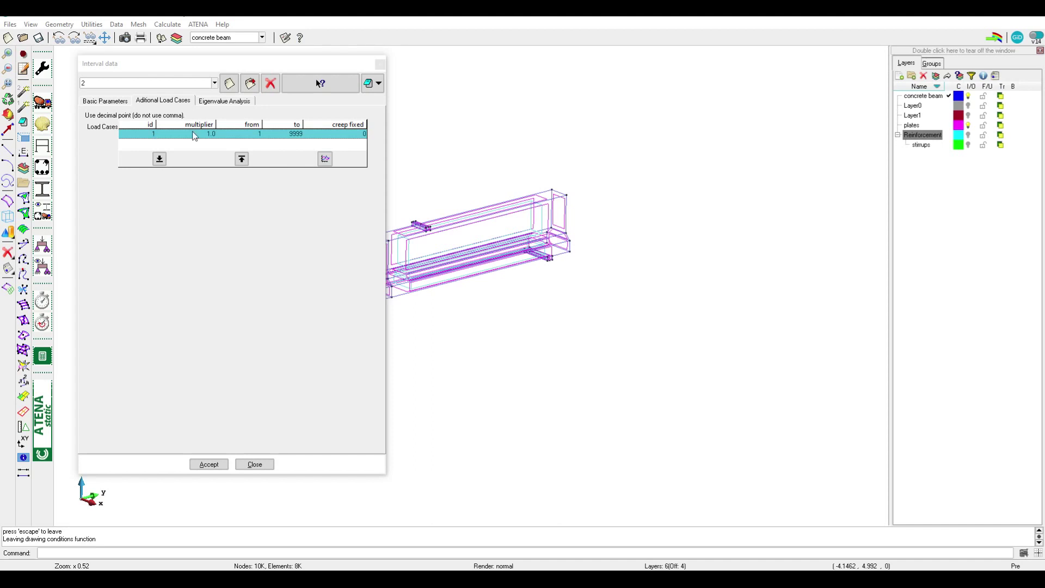
# Step: Create interval 3, Vertical load with 2 load steps, without copying conditions, and accept it
pyautogui.click(275, 220)
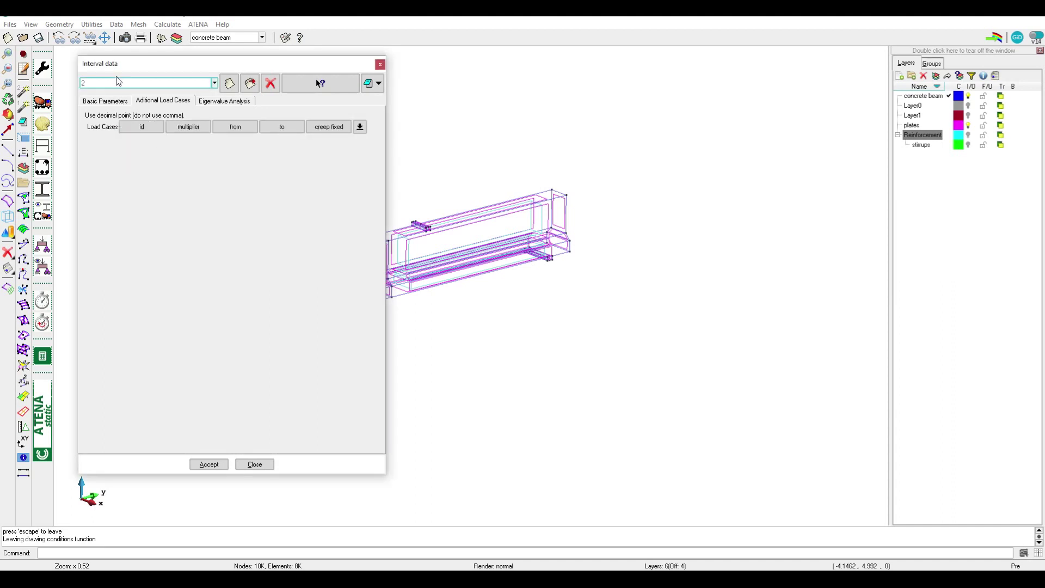
pyautogui.click(229, 85)
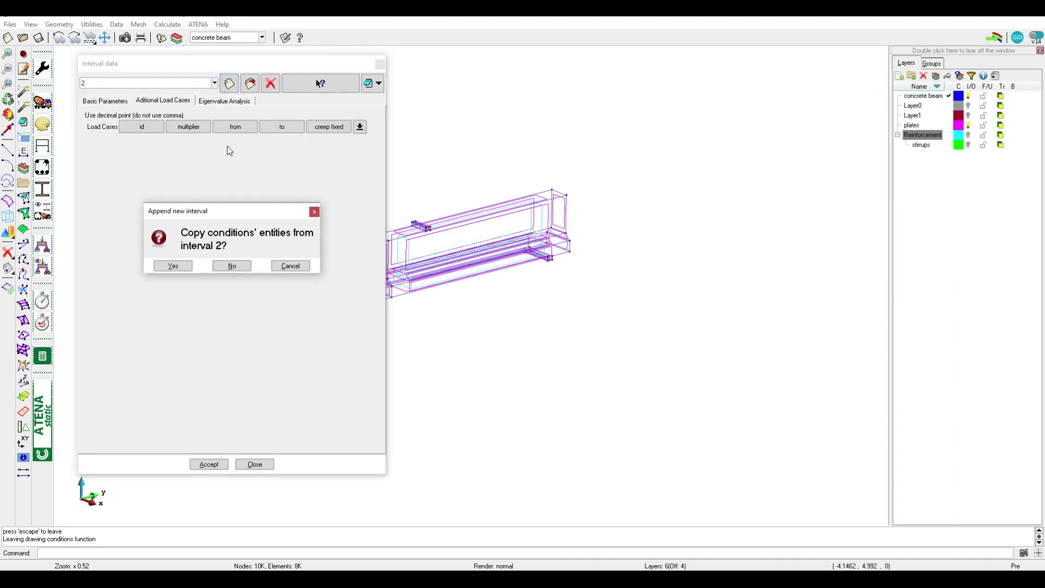
pyautogui.click(232, 266)
pyautogui.click(106, 106)
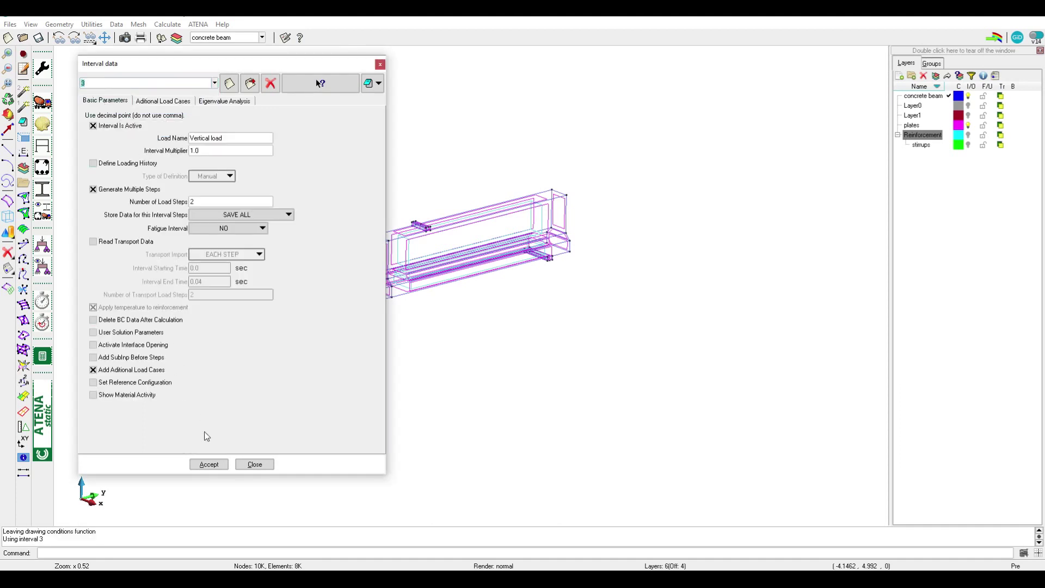
pyautogui.click(209, 464)
# Step: Display interval 3's downward loads on the two top plates
pyautogui.click(256, 464)
pyautogui.click(43, 268)
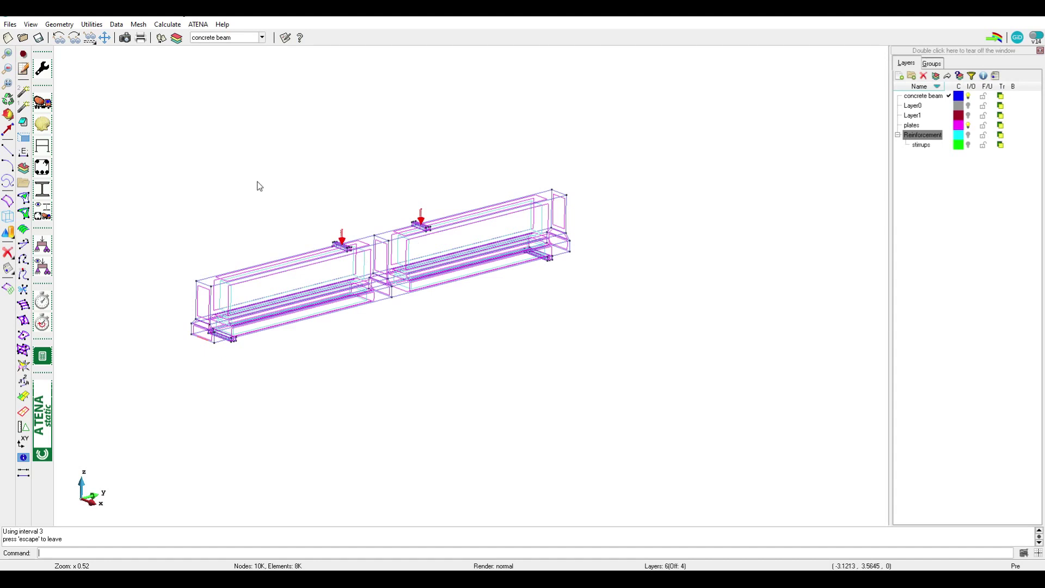
pyautogui.click(41, 303)
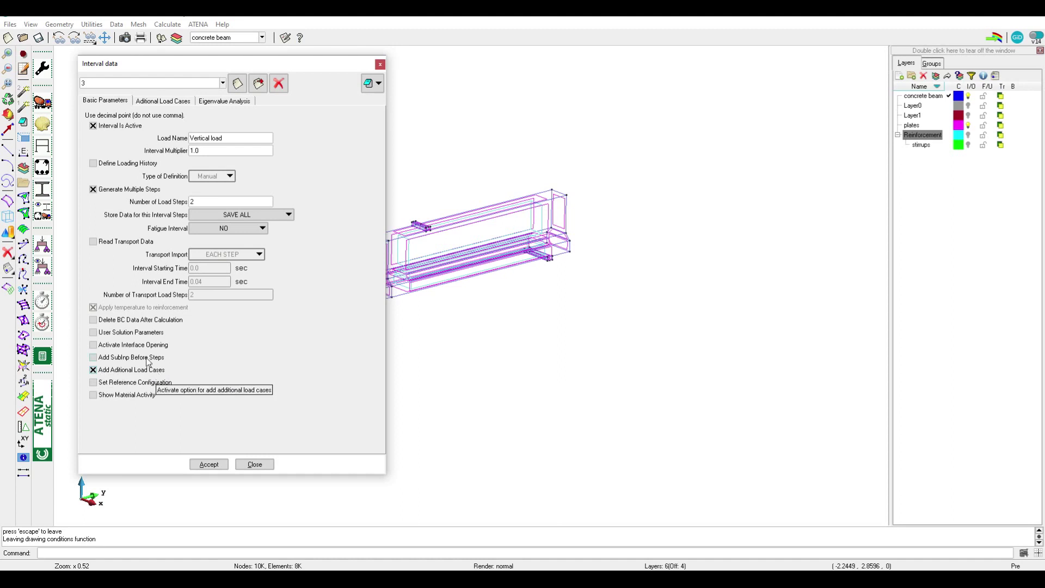
# Step: Create interval 4 without copying conditions and rename its load to 'Over load'
pyautogui.click(238, 85)
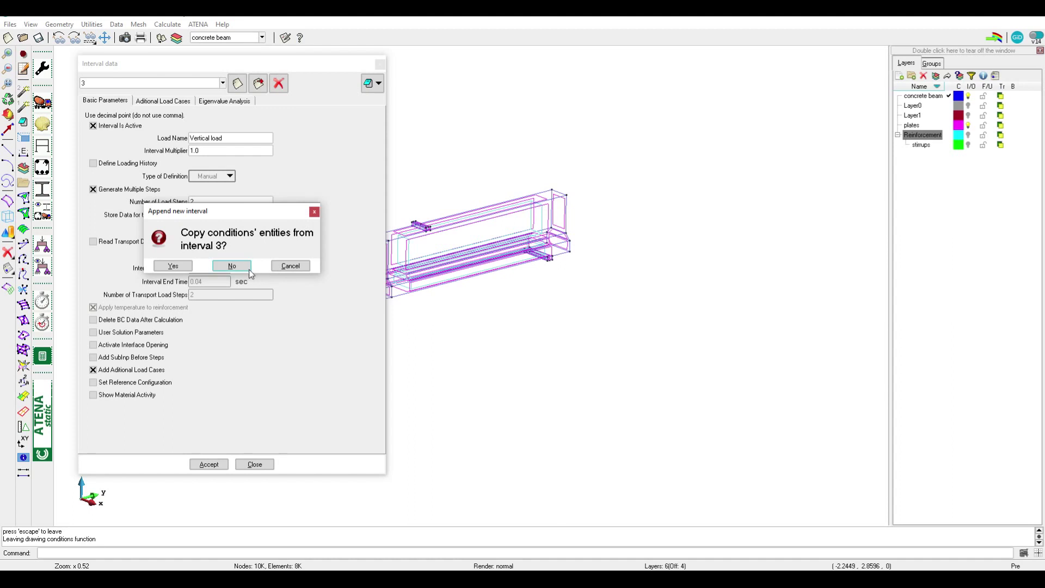
pyautogui.click(232, 267)
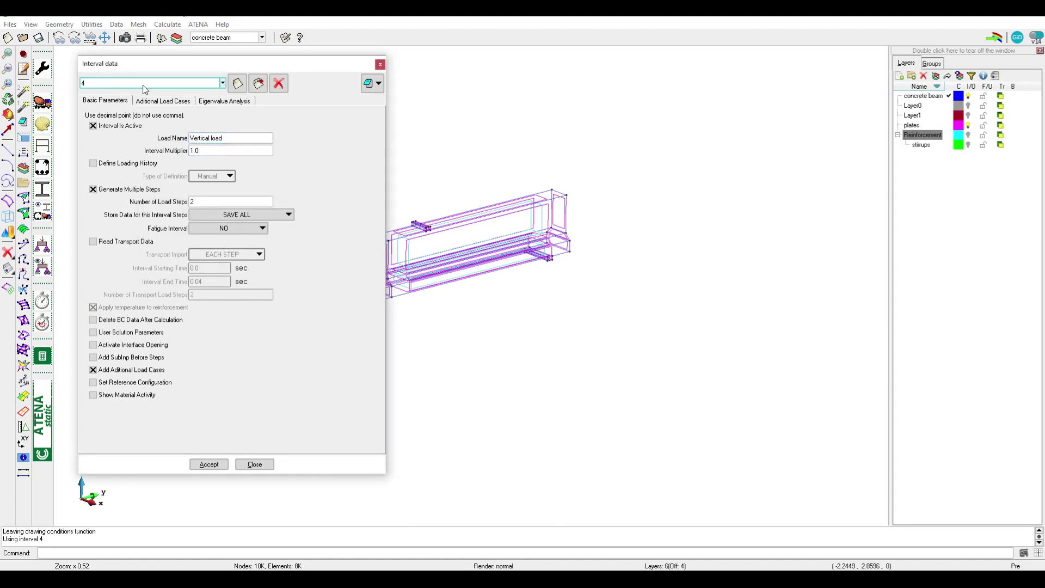
pyautogui.moveTo(225, 138); pyautogui.dragTo(181, 143)
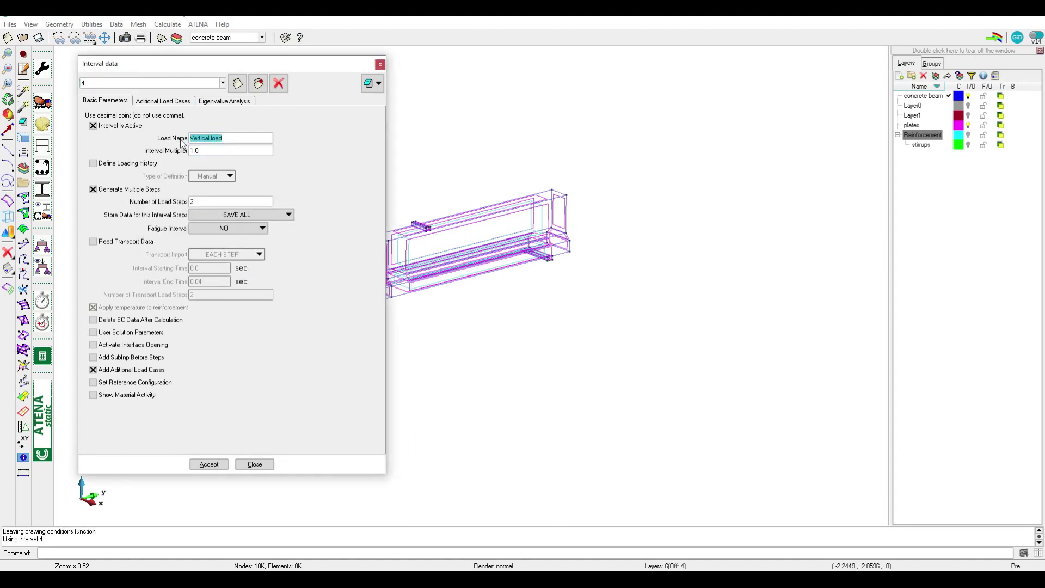
pyautogui.write('Over')
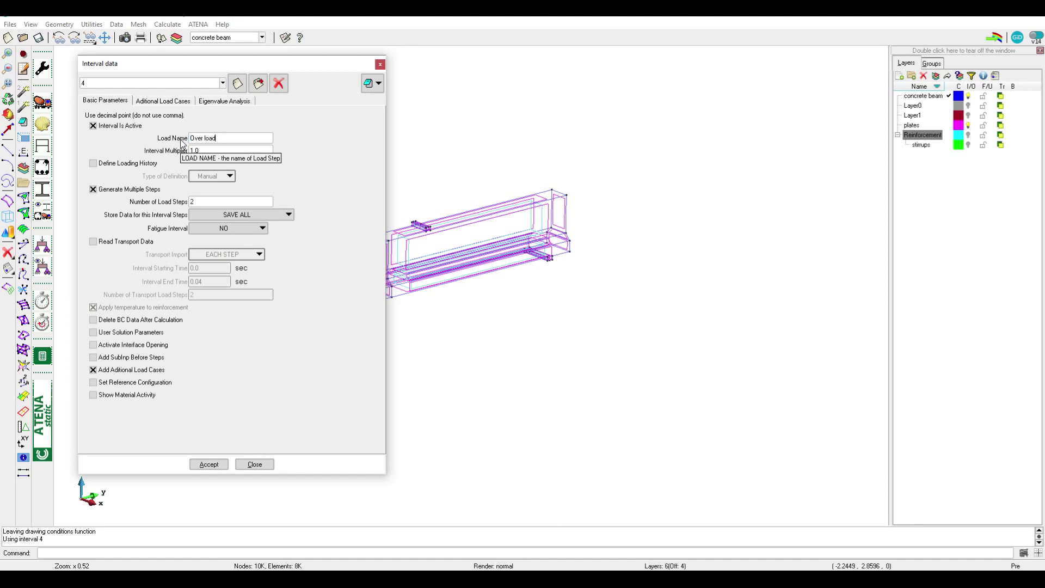
# Step: Set interval 4 to 150 load steps and accept the settings
pyautogui.click(196, 205)
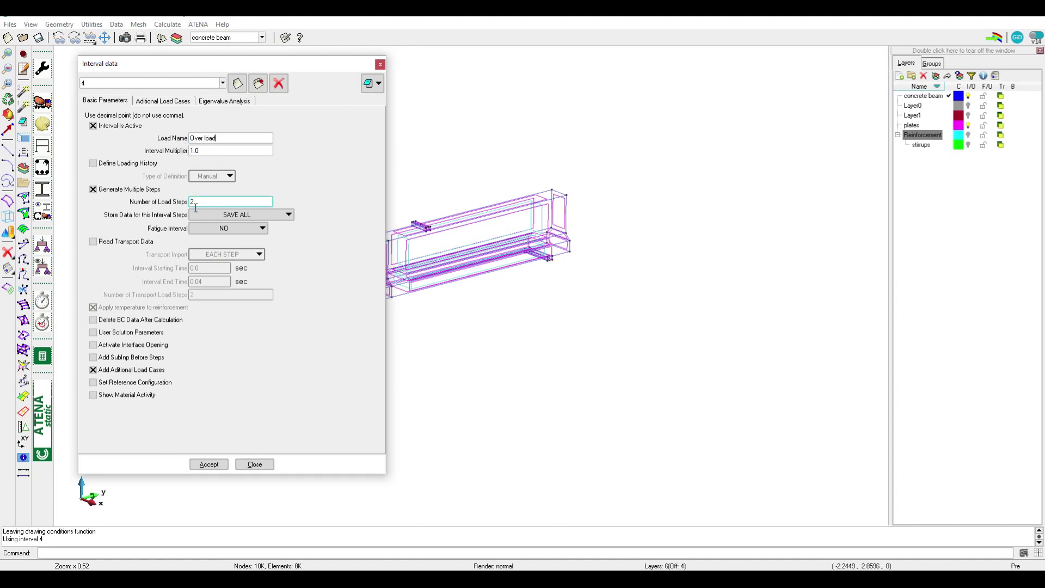
pyautogui.moveTo(207, 202); pyautogui.dragTo(181, 210)
pyautogui.click(209, 465)
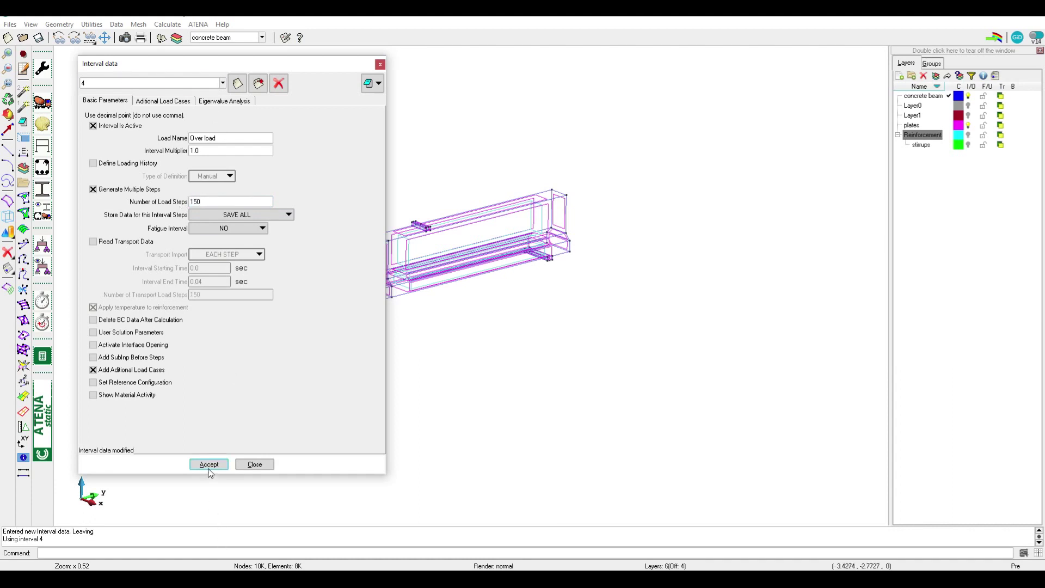
pyautogui.click(194, 137)
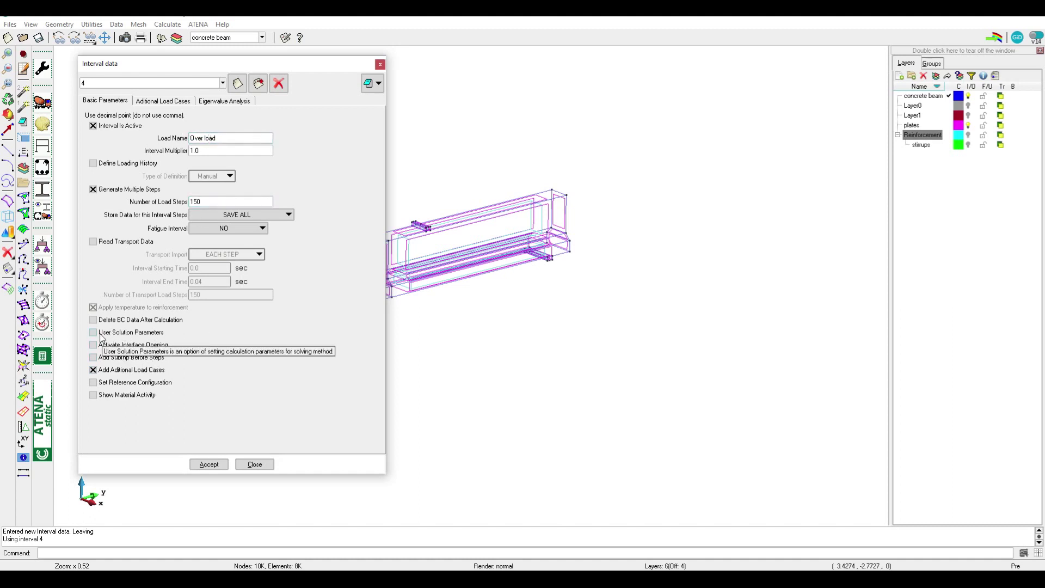
pyautogui.click(62, 83)
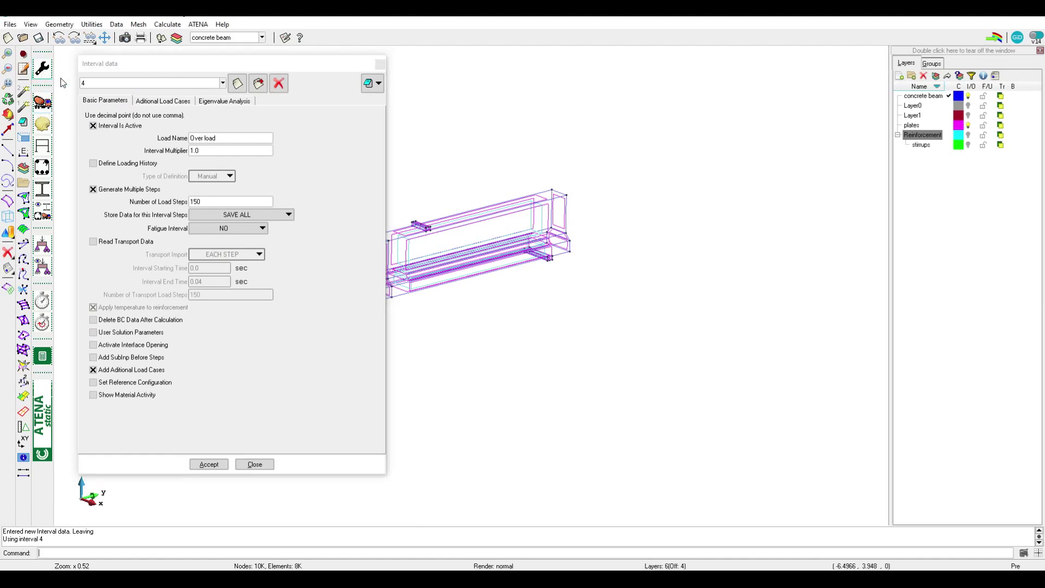
# Step: Accept the Problem Data solution parameters (Newton-Raphson, iteration limit 30) and close them
pyautogui.click(251, 100)
pyautogui.moveTo(340, 73); pyautogui.dragTo(699, 49)
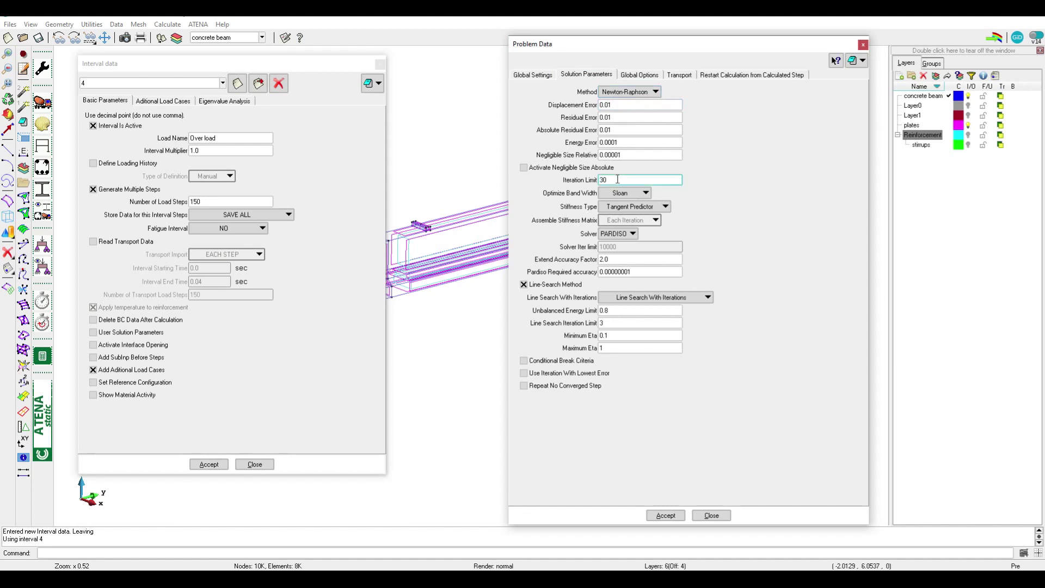
pyautogui.click(665, 520)
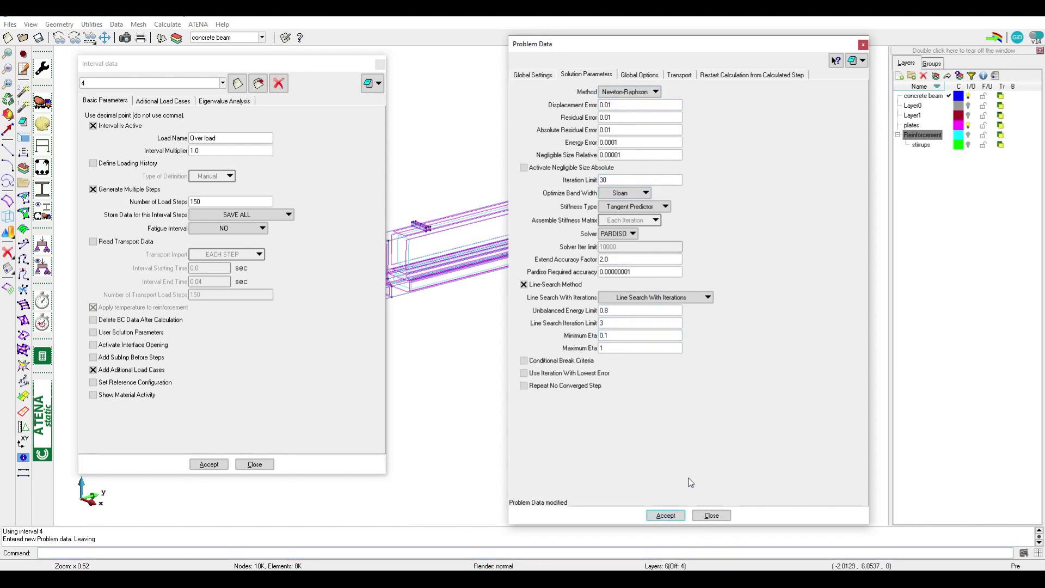
pyautogui.click(712, 515)
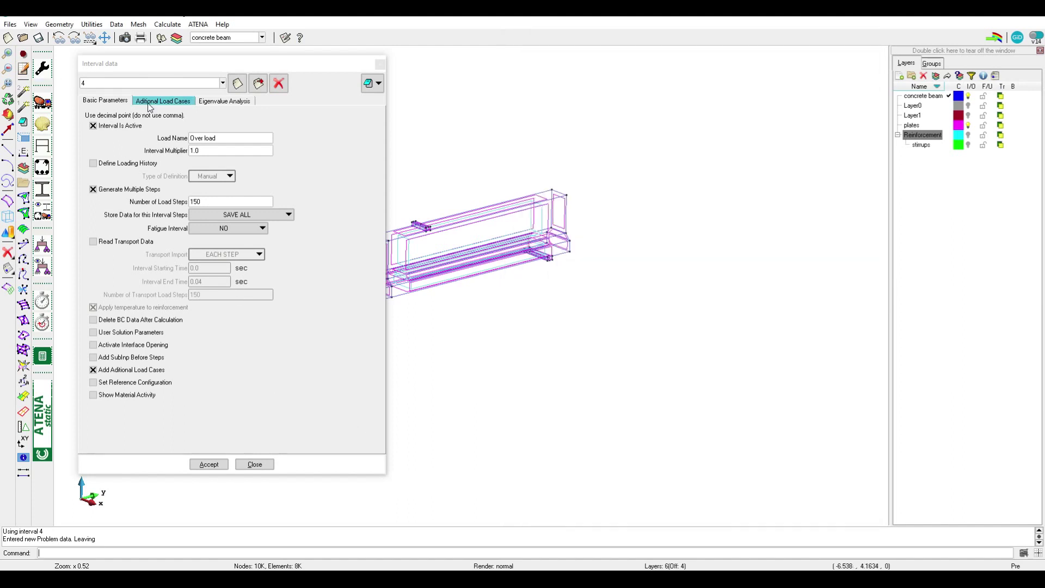
# Step: Give interval 4 its own solver: Arc-Length method, iteration limit 150, line search off
pyautogui.click(106, 334)
pyautogui.click(224, 101)
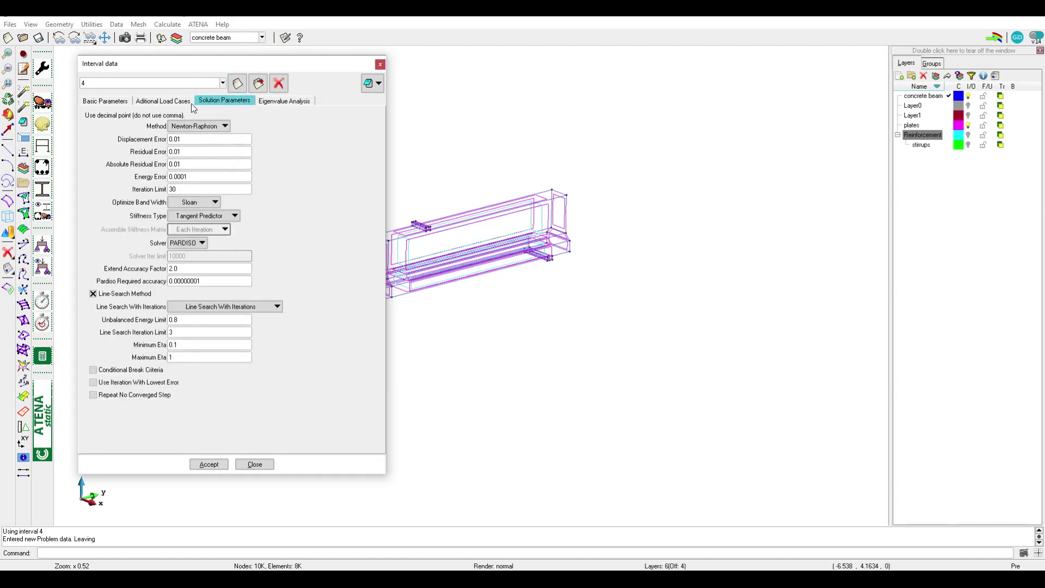
pyautogui.click(221, 126)
pyautogui.click(203, 136)
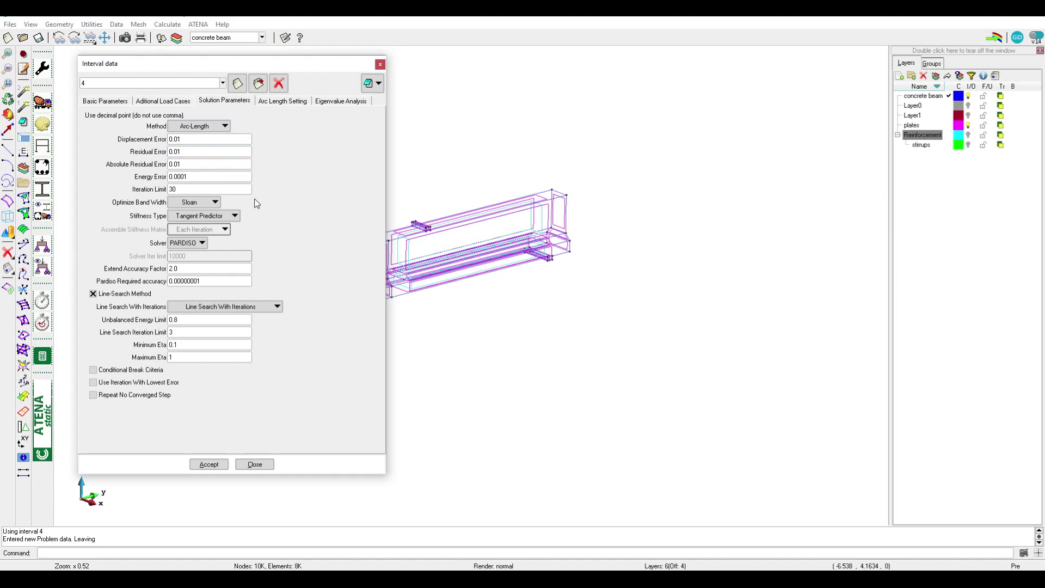
pyautogui.click(210, 194)
pyautogui.moveTo(176, 189); pyautogui.dragTo(165, 195)
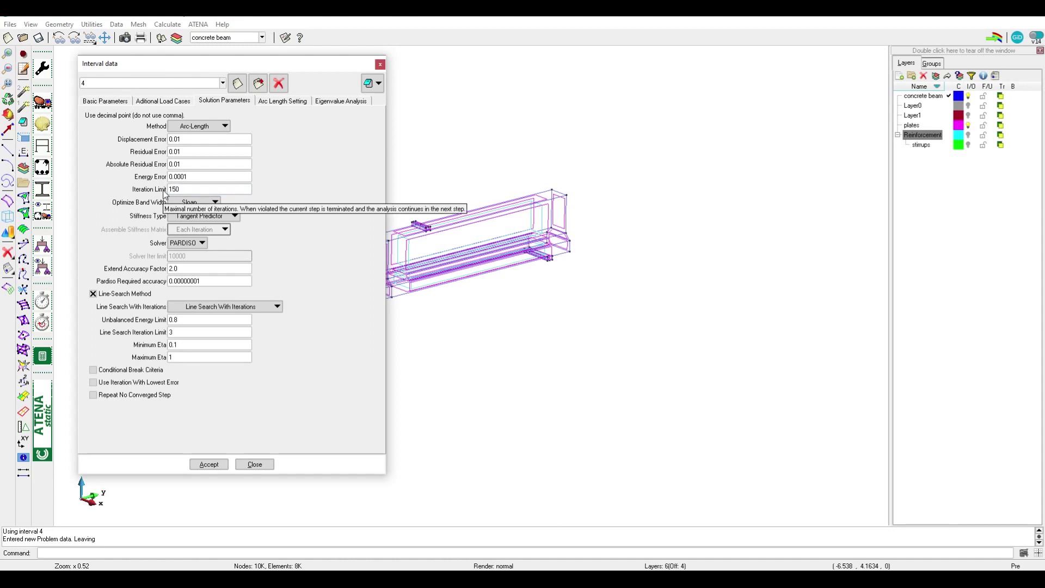
pyautogui.click(105, 296)
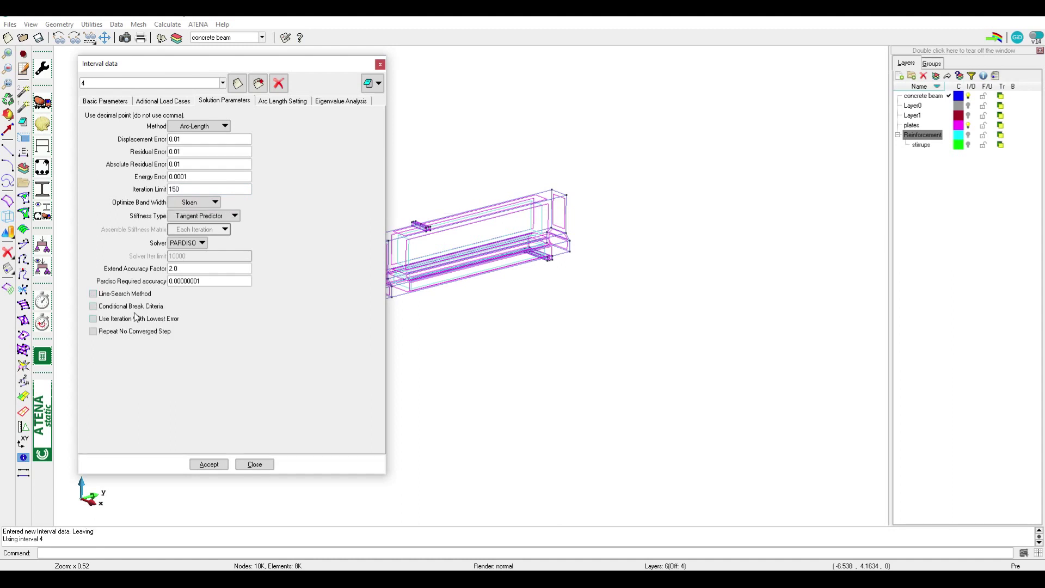
pyautogui.click(292, 103)
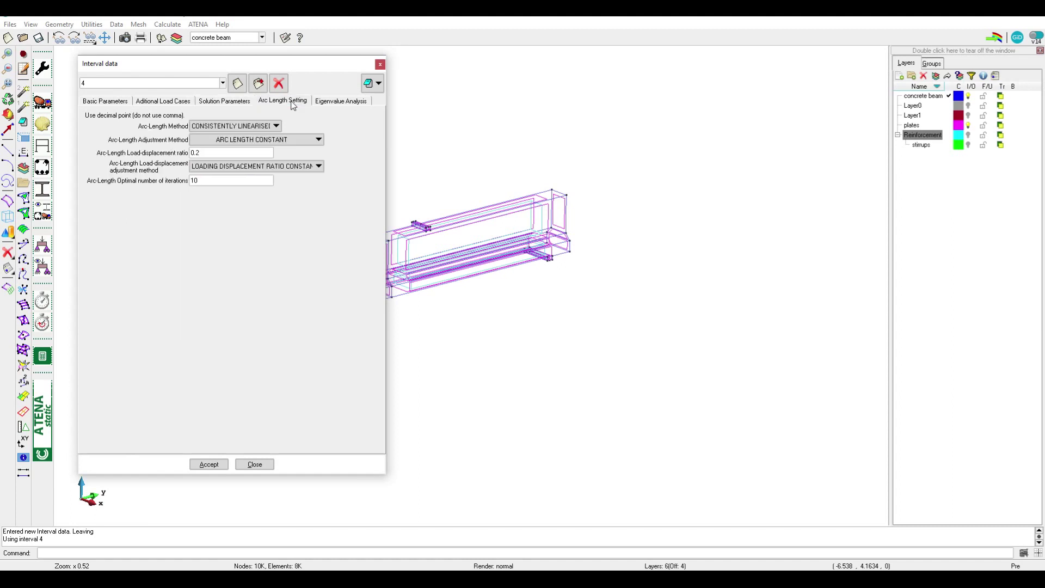
# Step: Keep CONSISTENTLY LINEARISED, review the eigenvalue options, and return to Basic Parameters
pyautogui.click(274, 126)
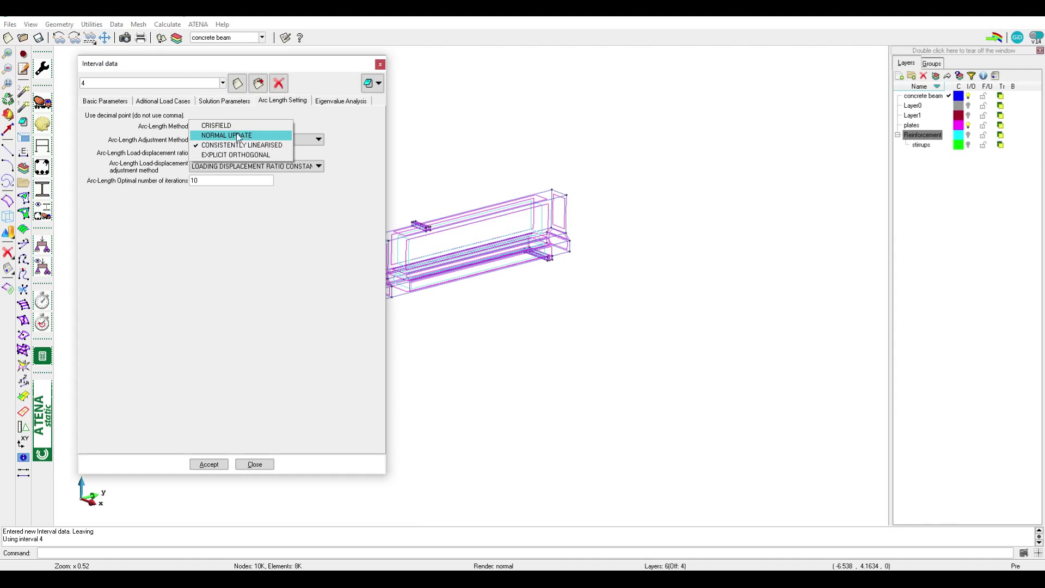
pyautogui.click(309, 260)
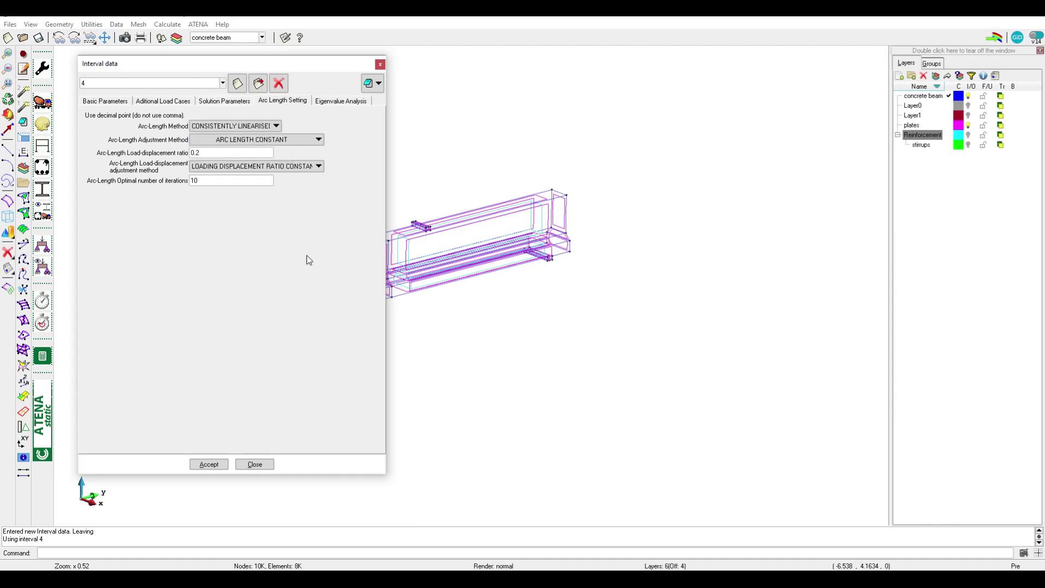
pyautogui.click(339, 101)
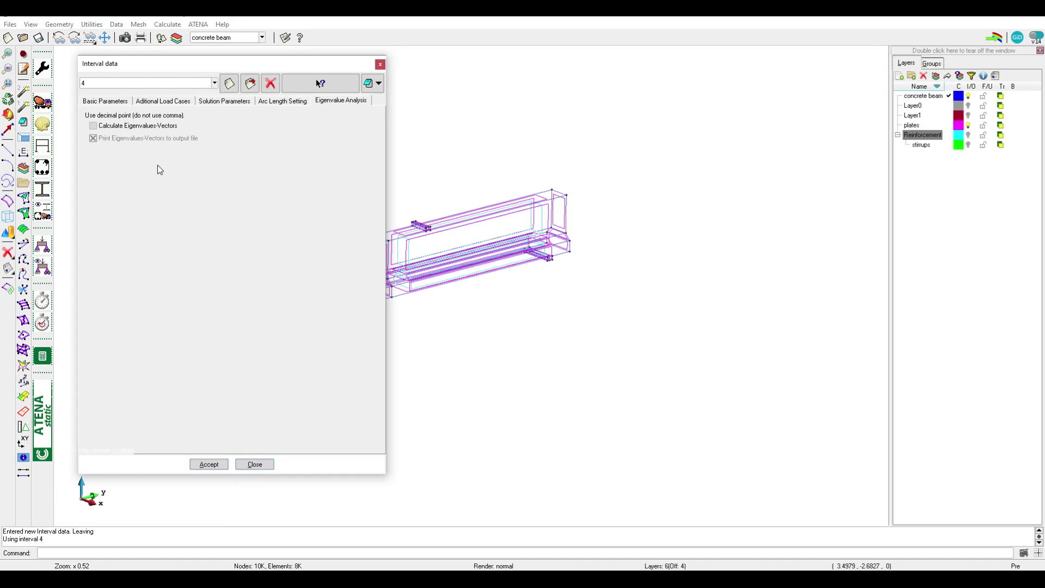
pyautogui.click(105, 101)
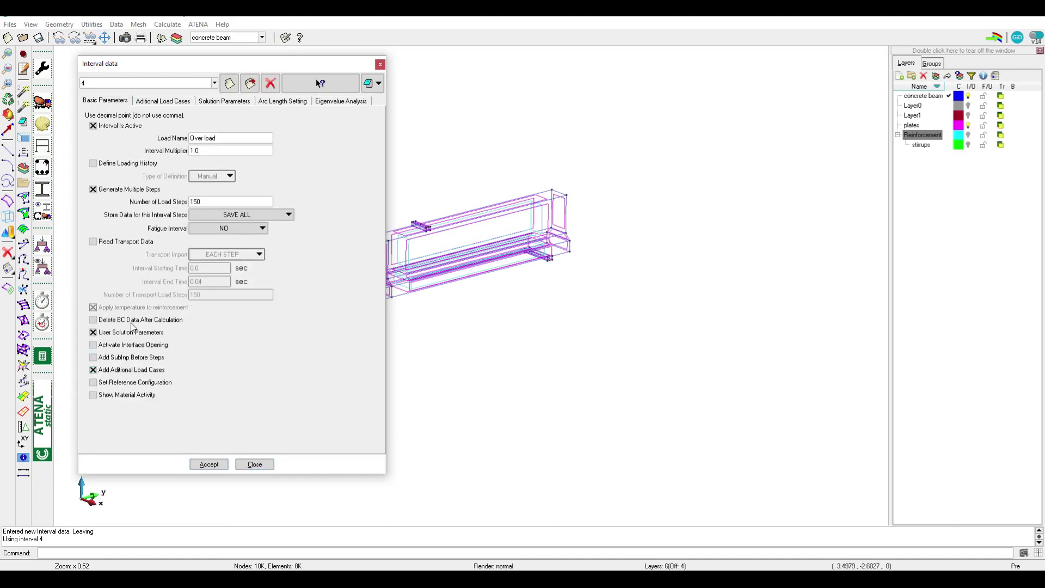
# Step: Add additional load case 3 with multiplier 100 to interval 4 beside case 1, then accept
pyautogui.click(163, 101)
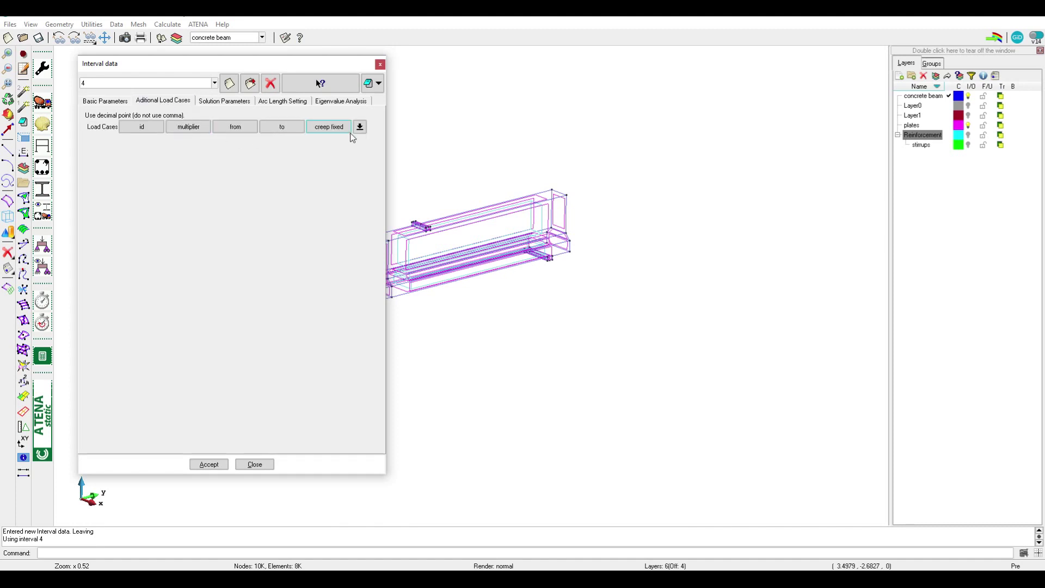
pyautogui.click(159, 158)
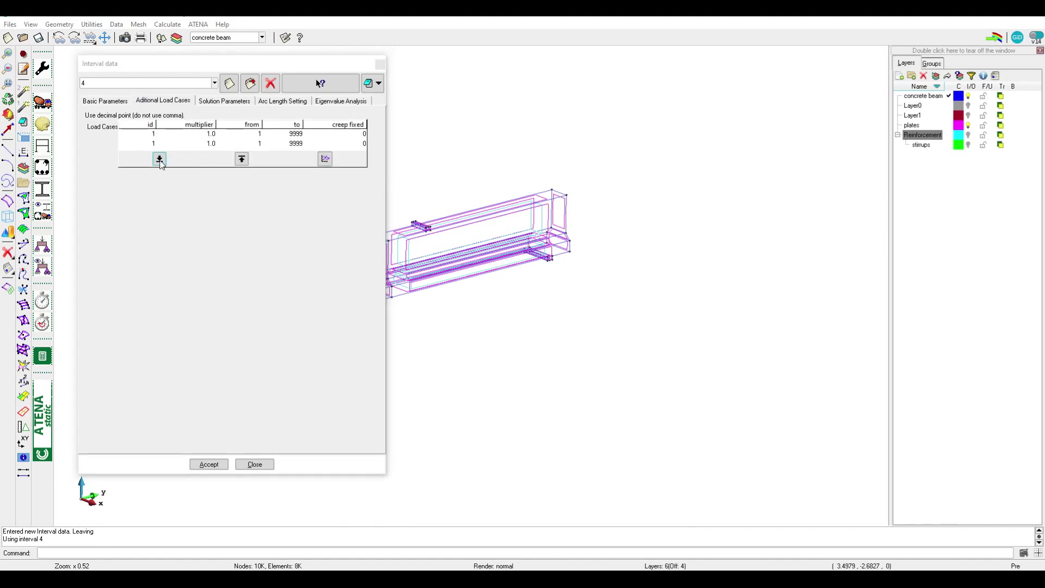
pyautogui.click(154, 143)
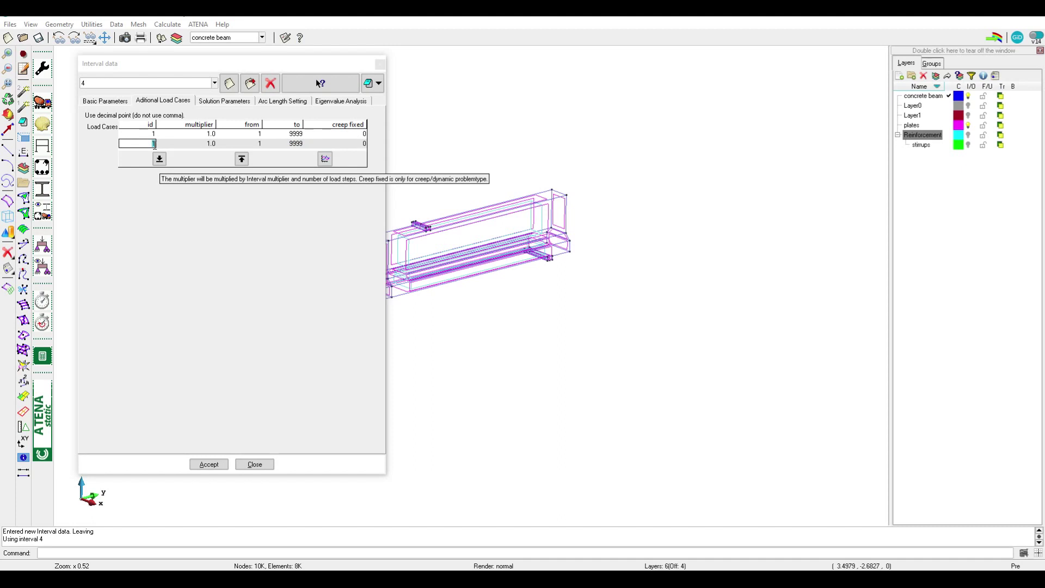
pyautogui.write('3')
pyautogui.click(213, 148)
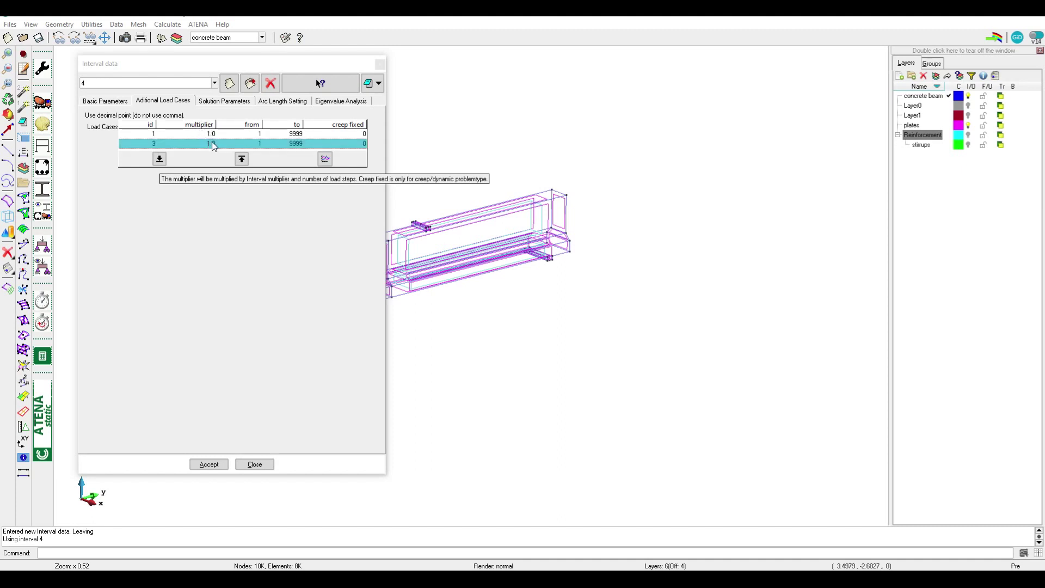
pyautogui.click(212, 143)
pyautogui.write('100')
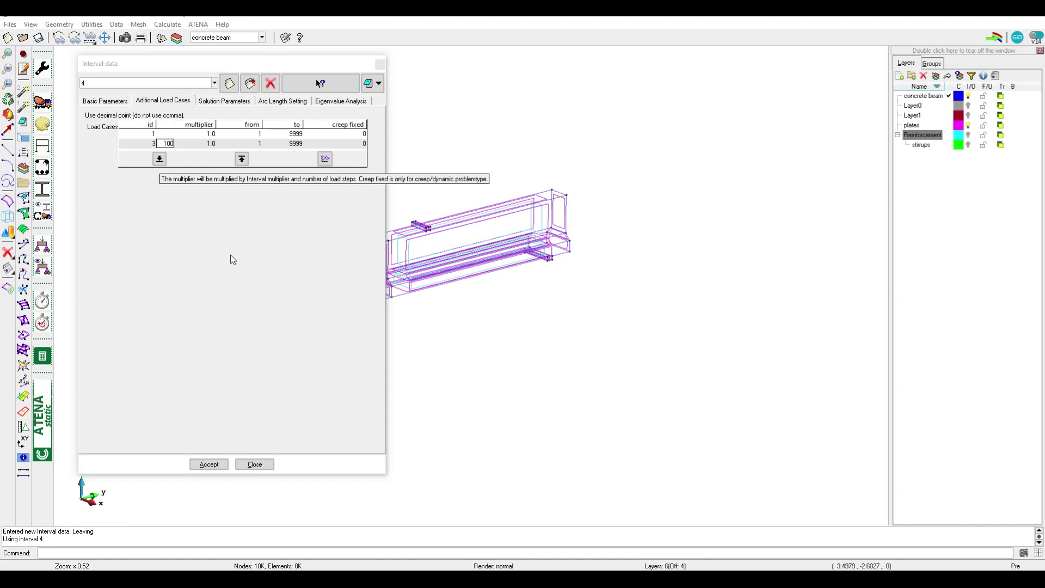
pyautogui.press('Return')
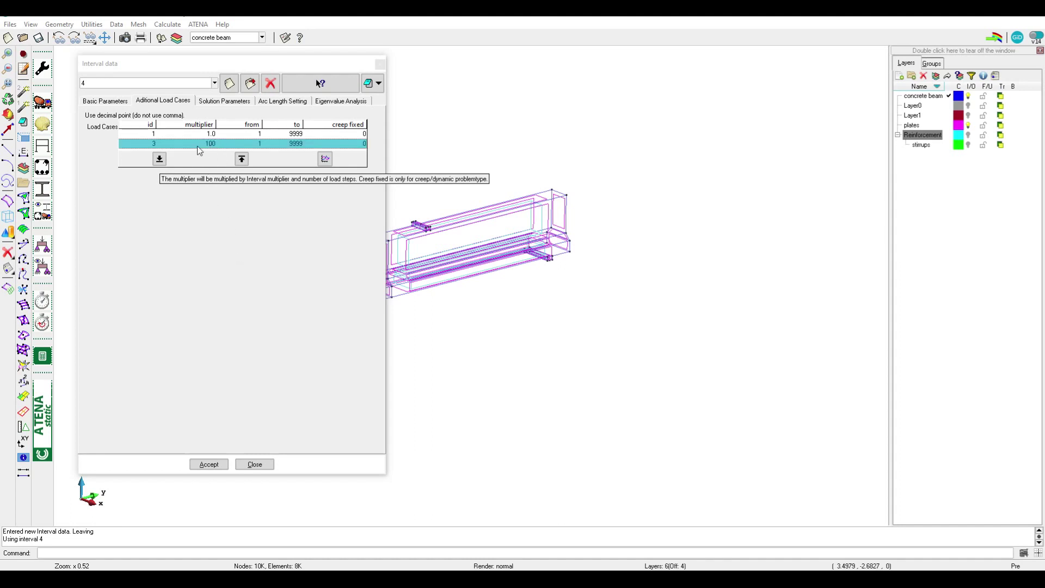
pyautogui.click(111, 102)
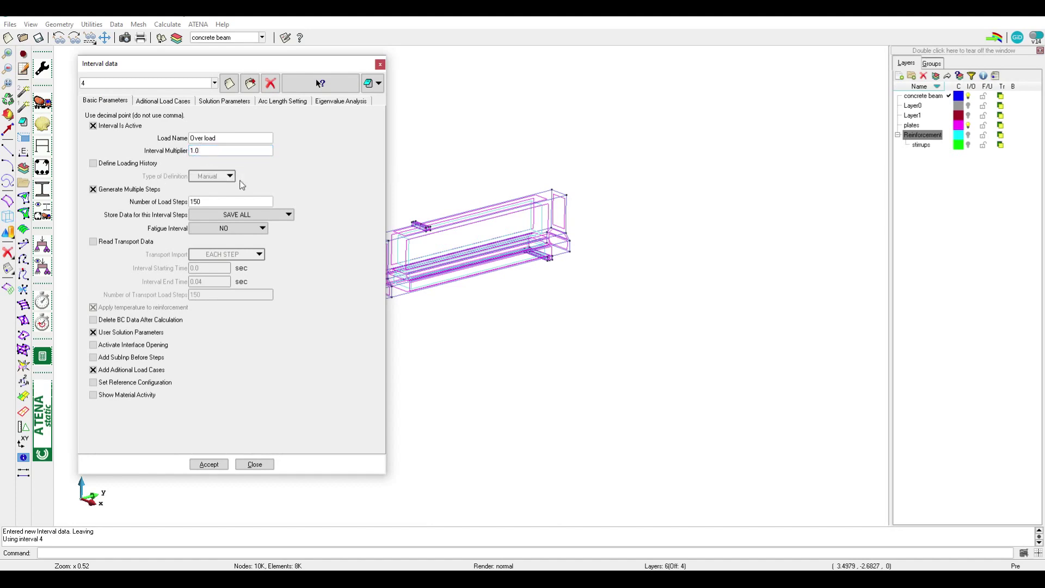
pyautogui.click(271, 464)
# Step: Mesh the beam at element size 0.225, run it, and dismiss the element 8244 missing-material errors
pyautogui.hotkey('ctrl', 'g')
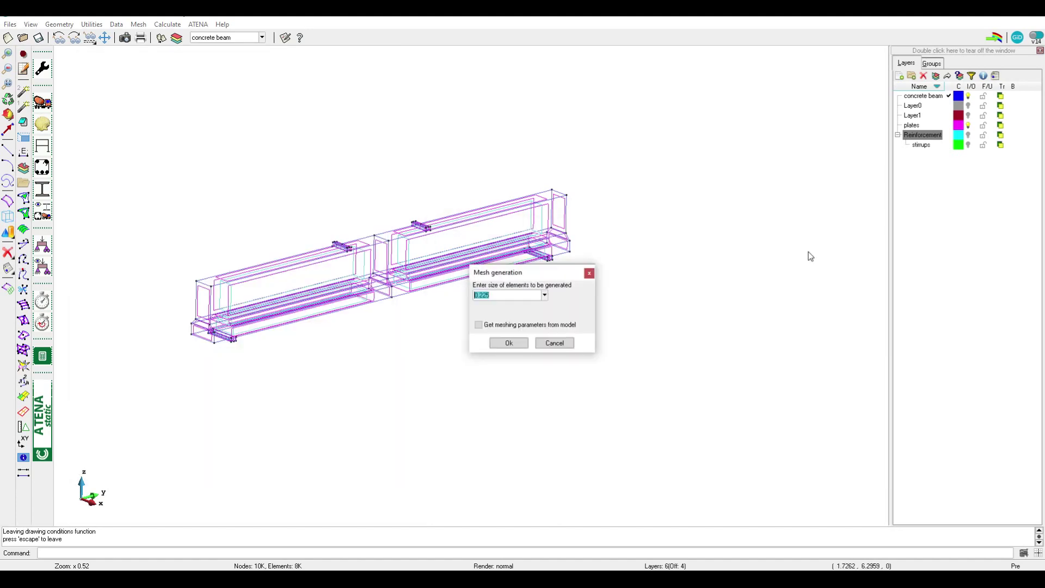
pyautogui.press('Return')
pyautogui.press('Return')
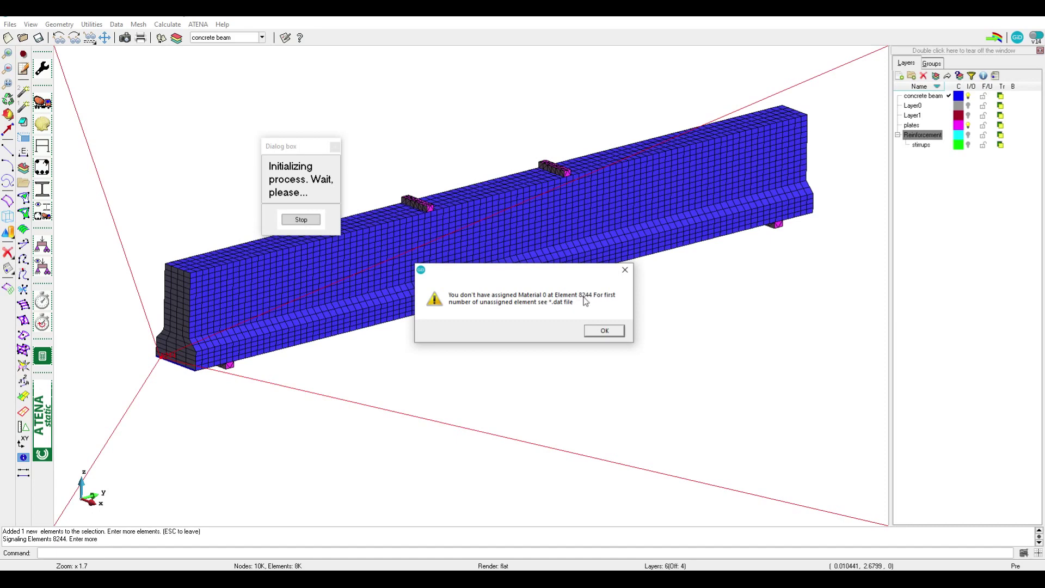
pyautogui.click(604, 332)
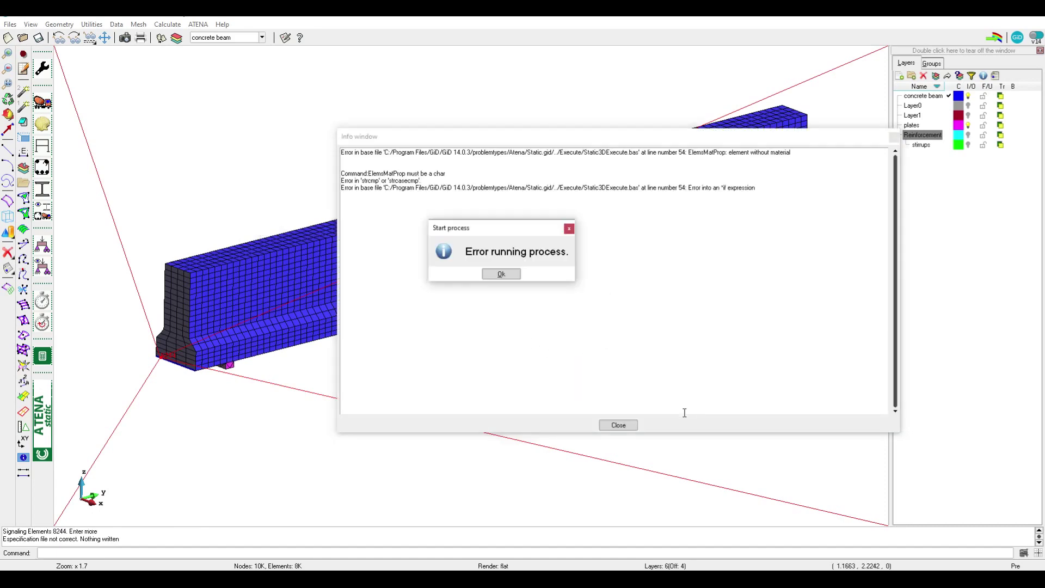
pyautogui.click(502, 275)
# Step: Close the error window and toggle between the beam geometry and mesh views
pyautogui.click(618, 425)
pyautogui.scroll(4, 245, 403)
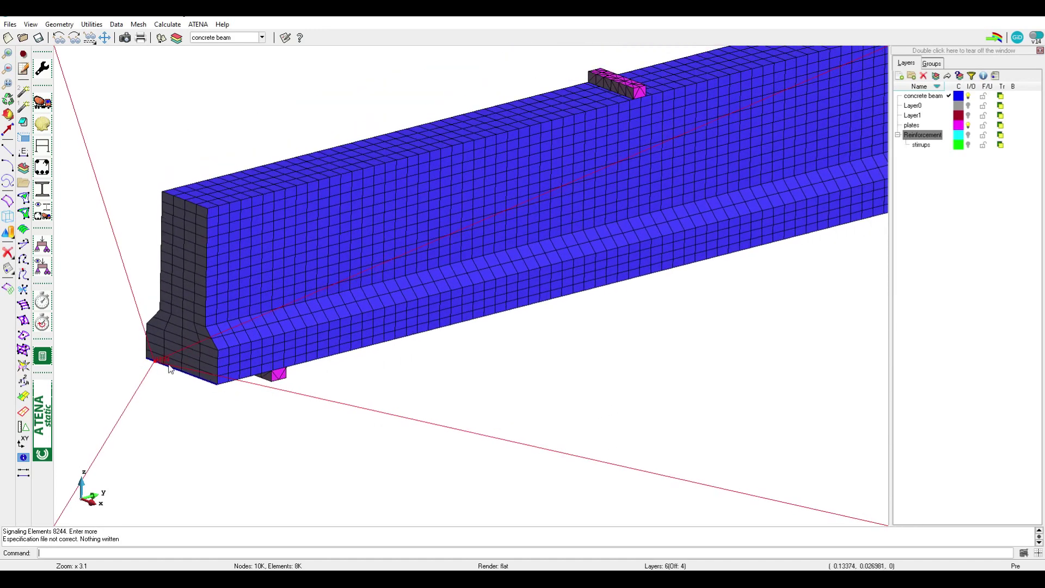
pyautogui.scroll(-5, 169, 370)
pyautogui.press('Escape')
pyautogui.click(7, 290)
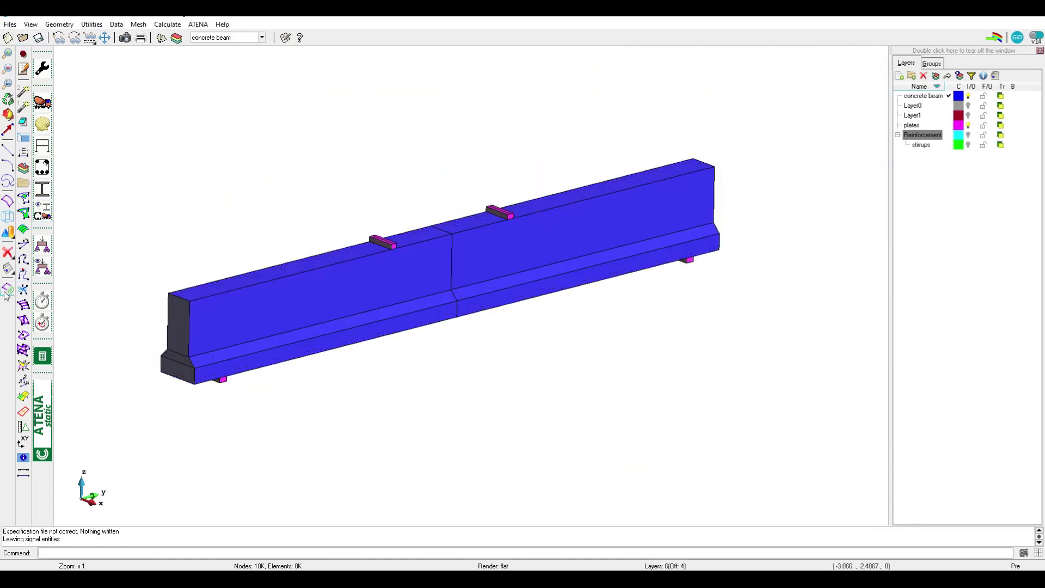
pyautogui.click(8, 291)
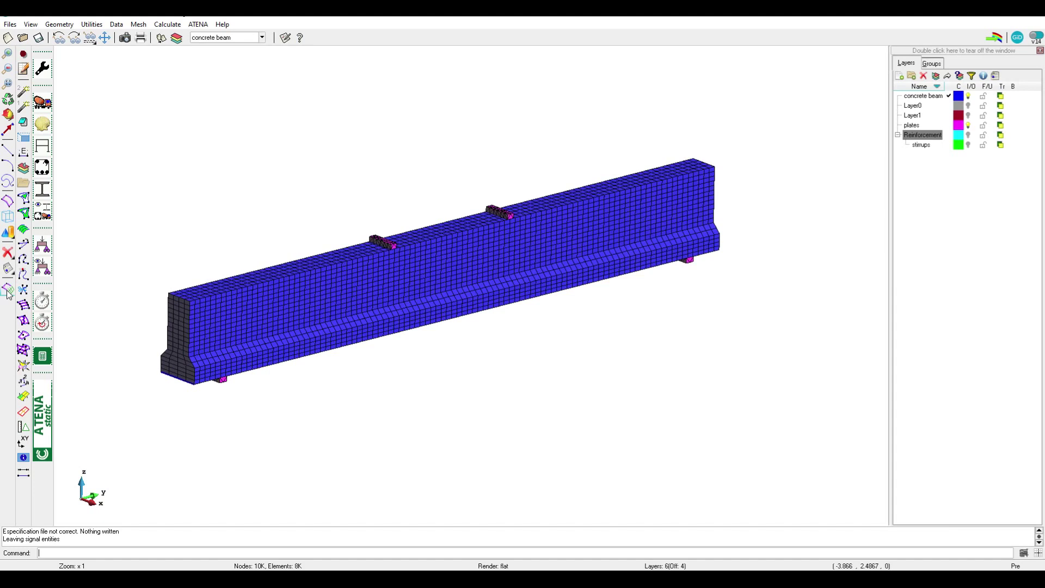
# Step: Signal mesh element 8244 and zoom onto it at the beam's bottom end corner
pyautogui.click(91, 24)
pyautogui.moveTo(123, 162)
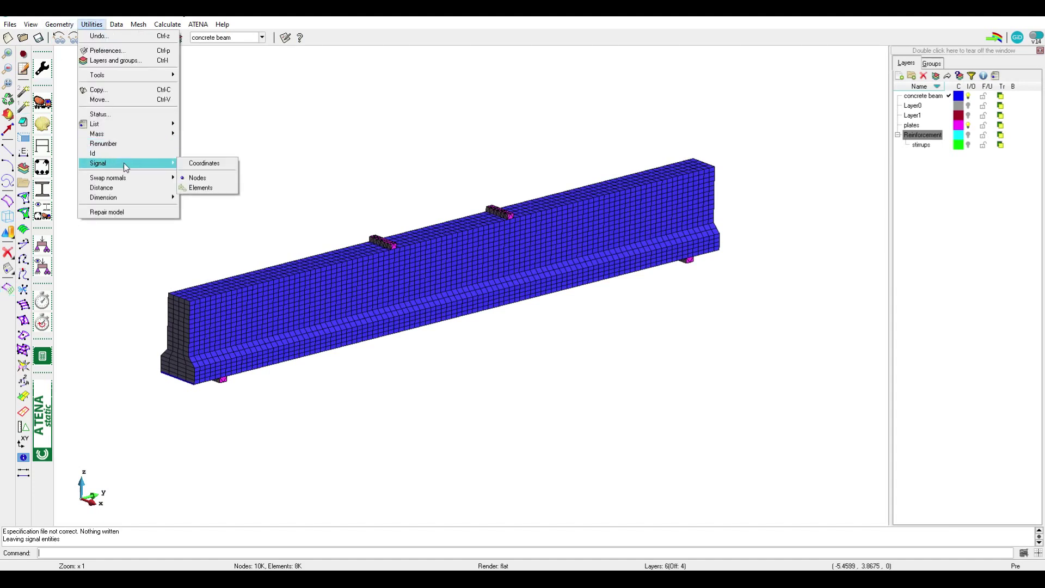
pyautogui.click(205, 188)
pyautogui.click(109, 554)
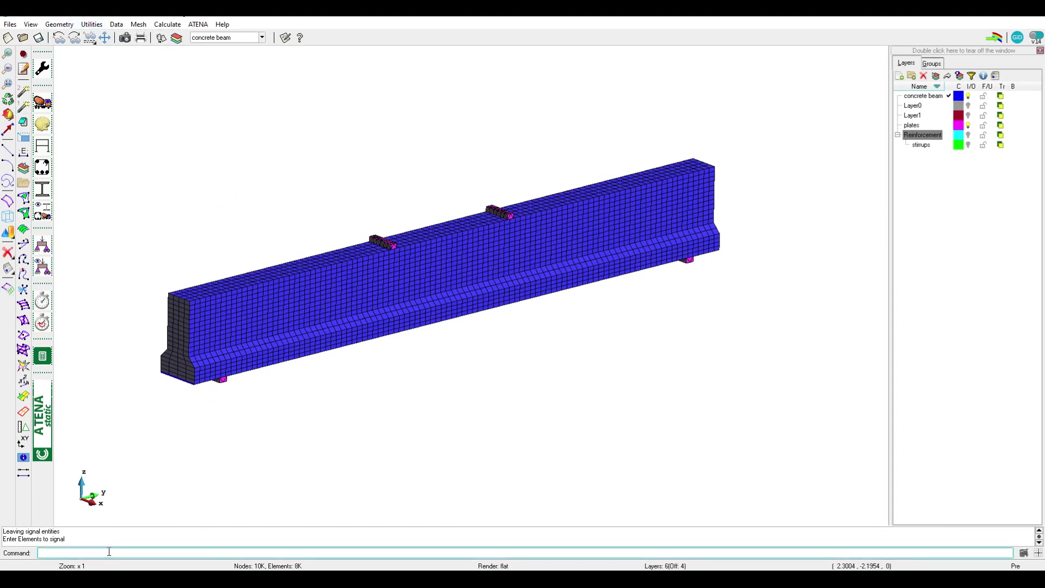
pyautogui.write('824')
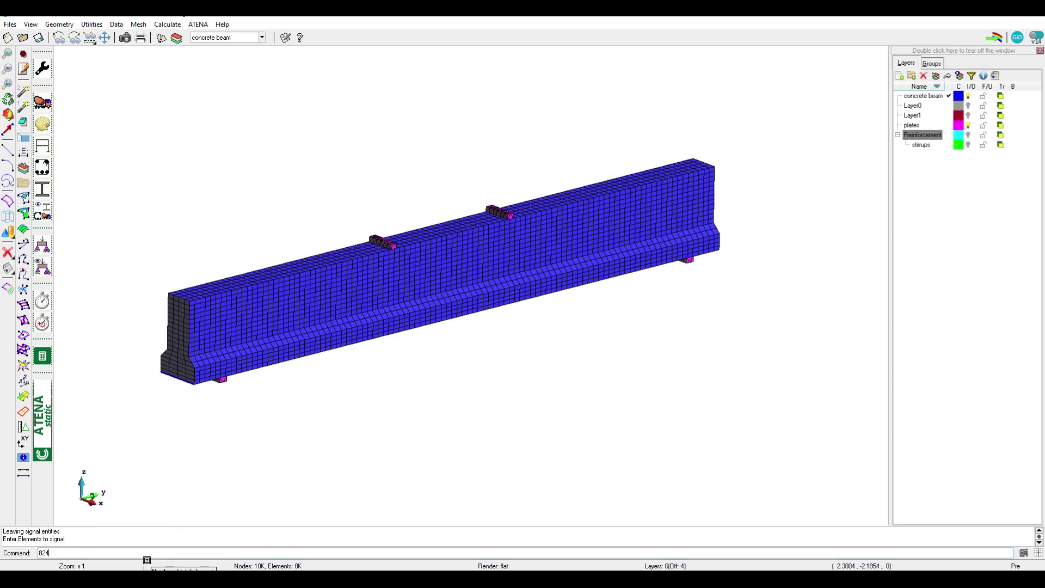
pyautogui.write('4')
pyautogui.press('Return')
pyautogui.scroll(3, 160, 371)
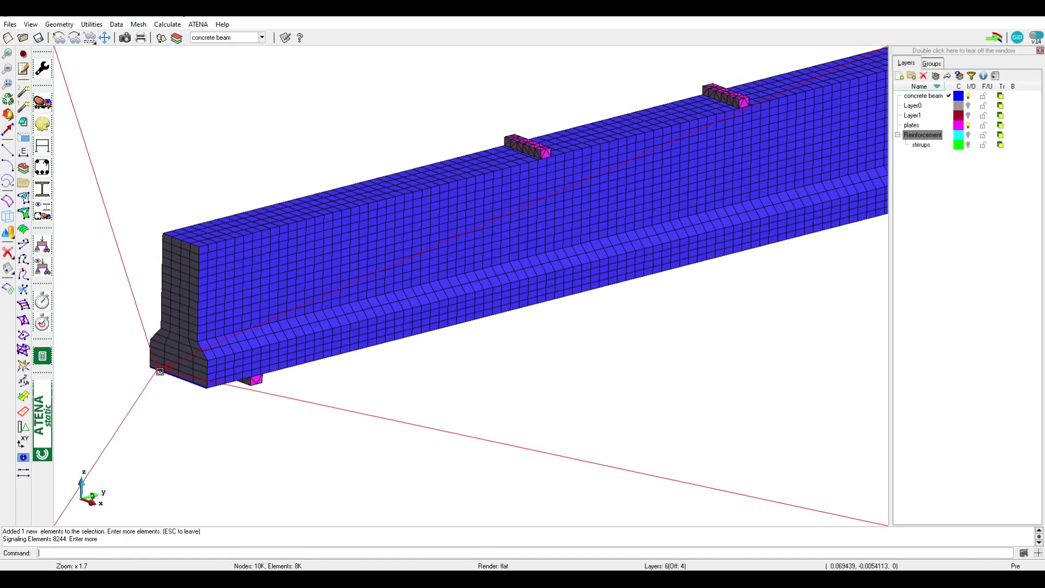
pyautogui.scroll(5, 160, 372)
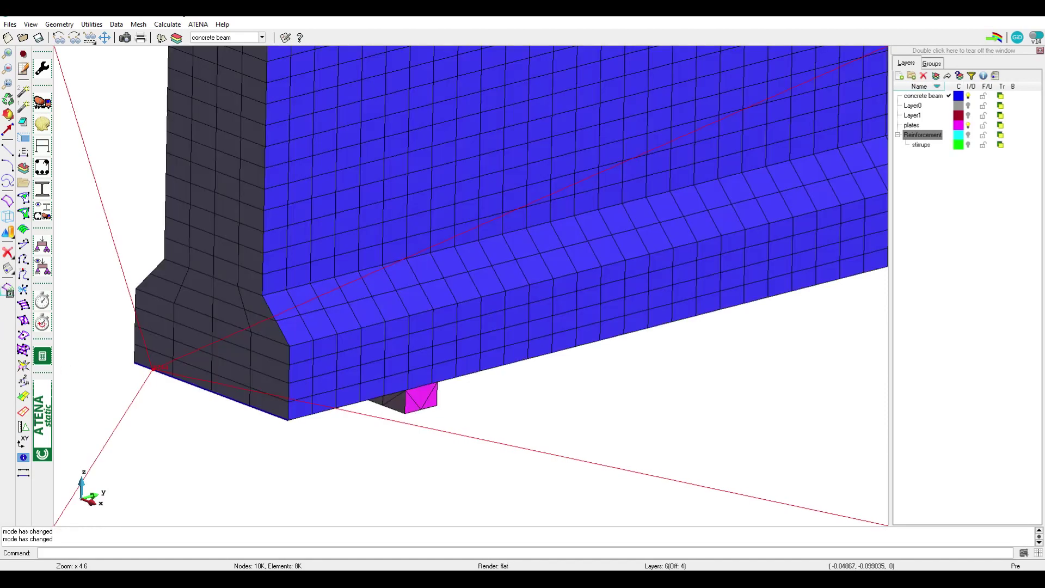
pyautogui.scroll(2, 152, 365)
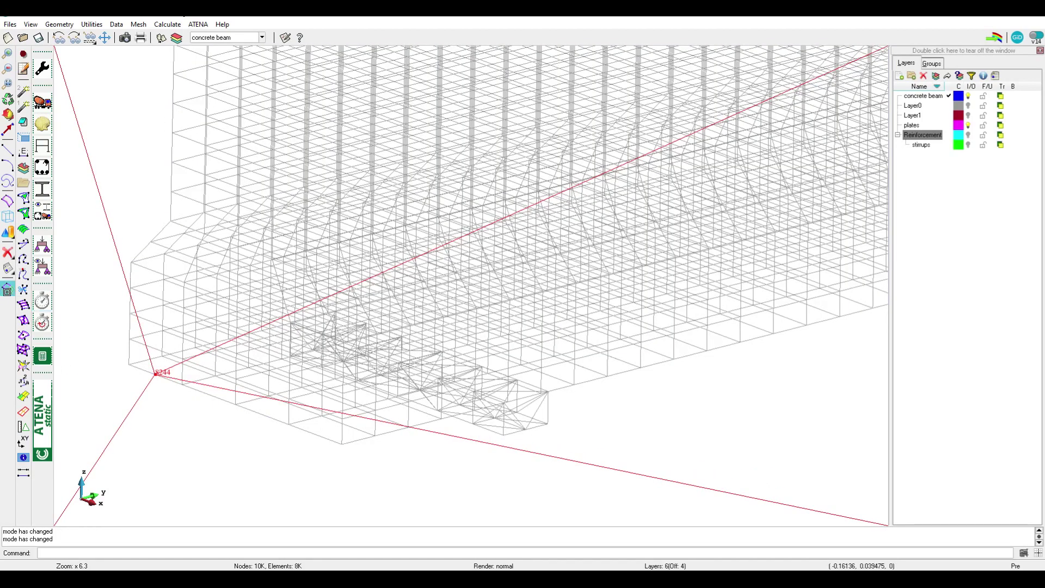
pyautogui.click(8, 289)
# Step: List the beam's bottom edge lines and delete the stray edge line
pyautogui.click(8, 269)
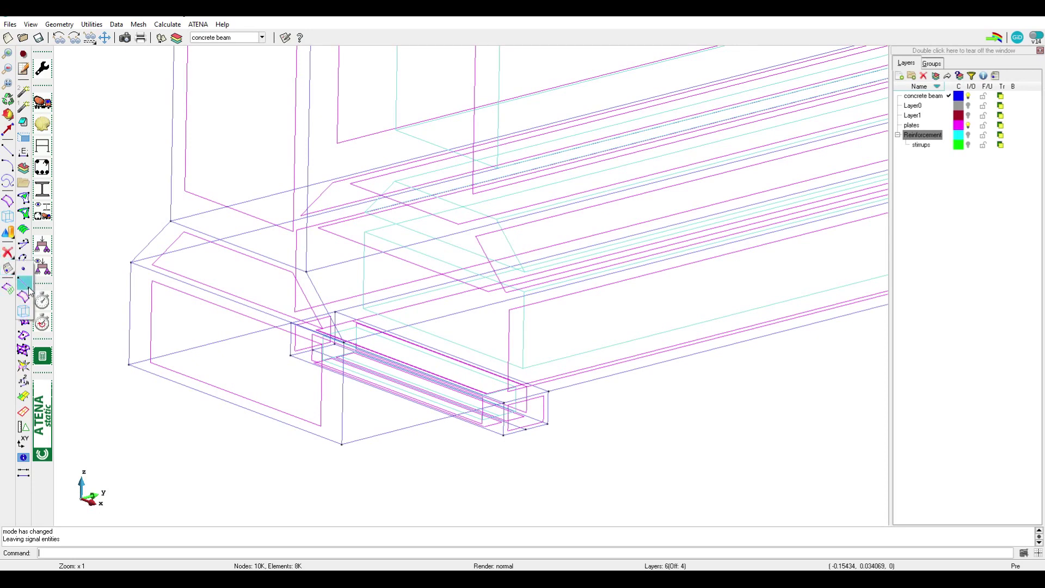
pyautogui.click(24, 286)
pyautogui.click(210, 398)
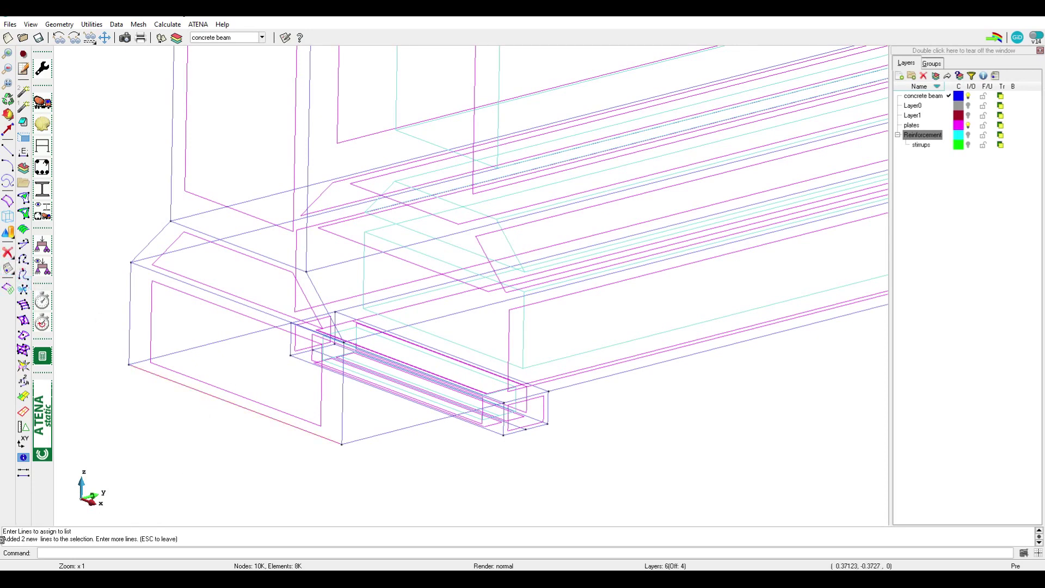
pyautogui.press('Escape')
pyautogui.press('Escape')
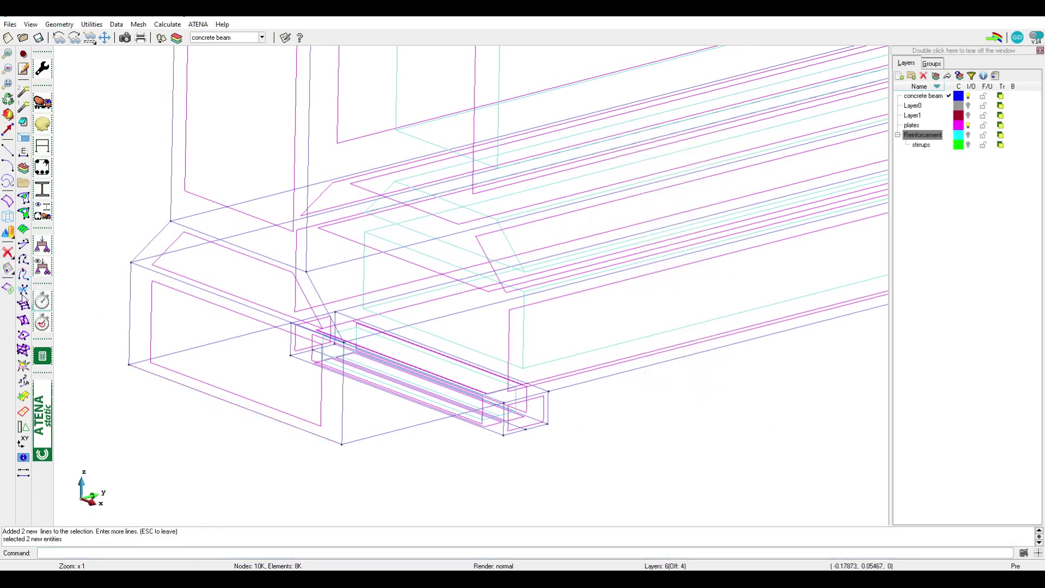
pyautogui.click(7, 269)
pyautogui.click(21, 271)
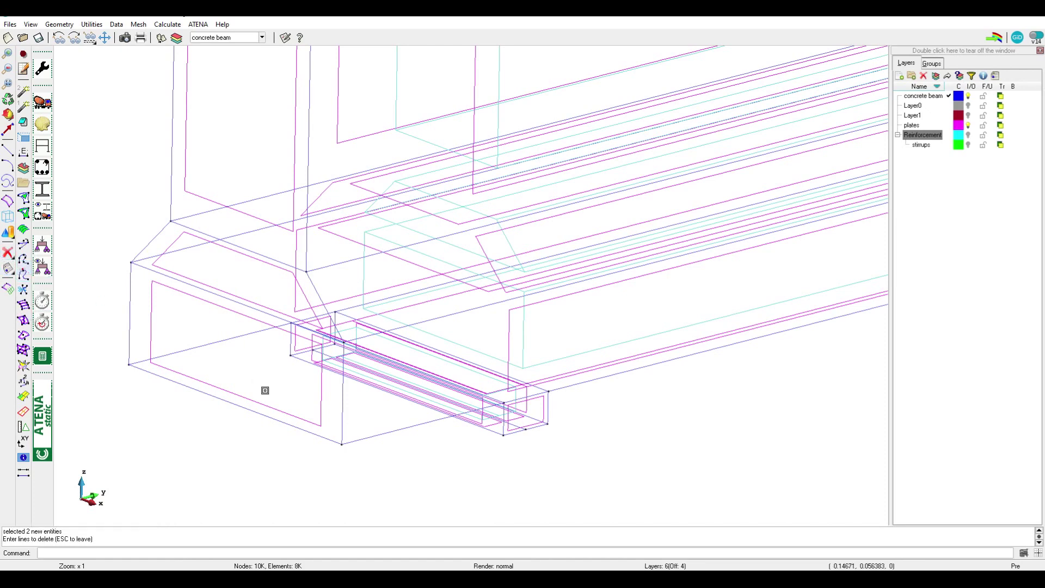
pyautogui.click(240, 407)
pyautogui.press('Escape')
# Step: List the remaining beam-edge line to check its details
pyautogui.click(7, 269)
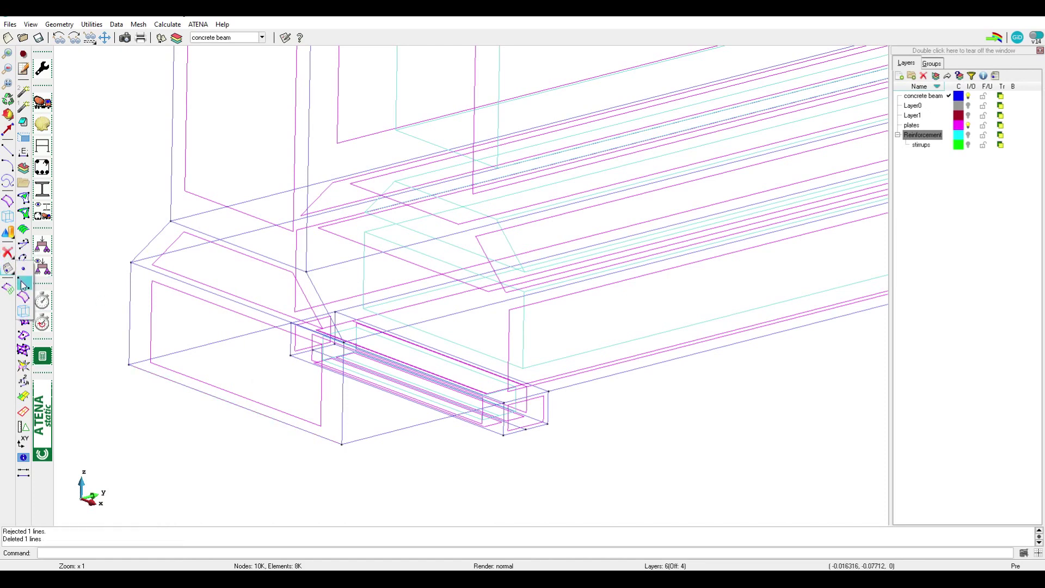
pyautogui.click(25, 283)
pyautogui.click(240, 407)
pyautogui.press('Escape')
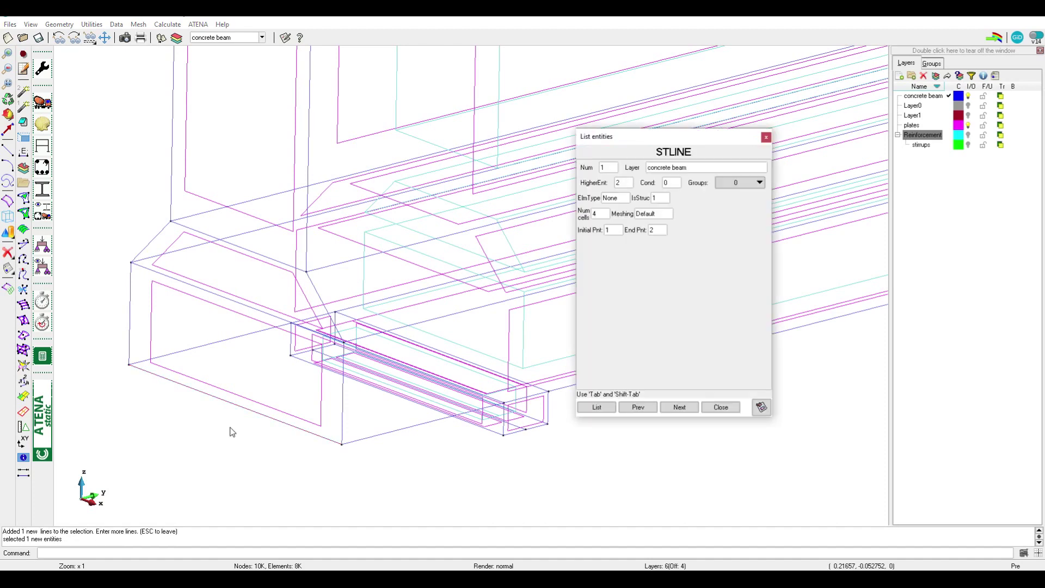
pyautogui.press('Escape')
# Step: Delete the unused points at the beam's left end and regenerate the mesh
pyautogui.click(7, 253)
pyautogui.click(24, 254)
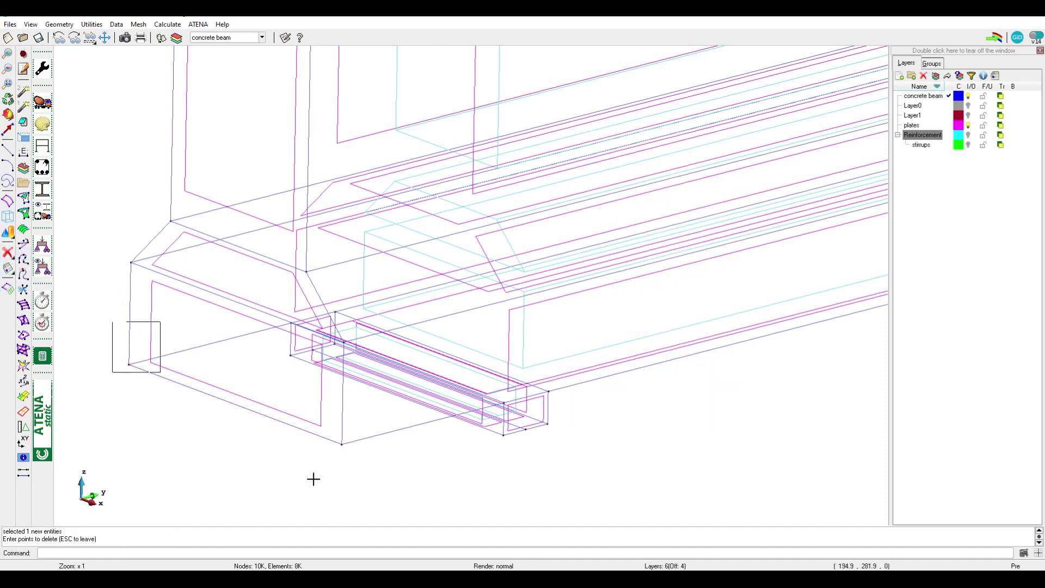
pyautogui.click(111, 320)
pyautogui.click(370, 507)
pyautogui.press('Escape')
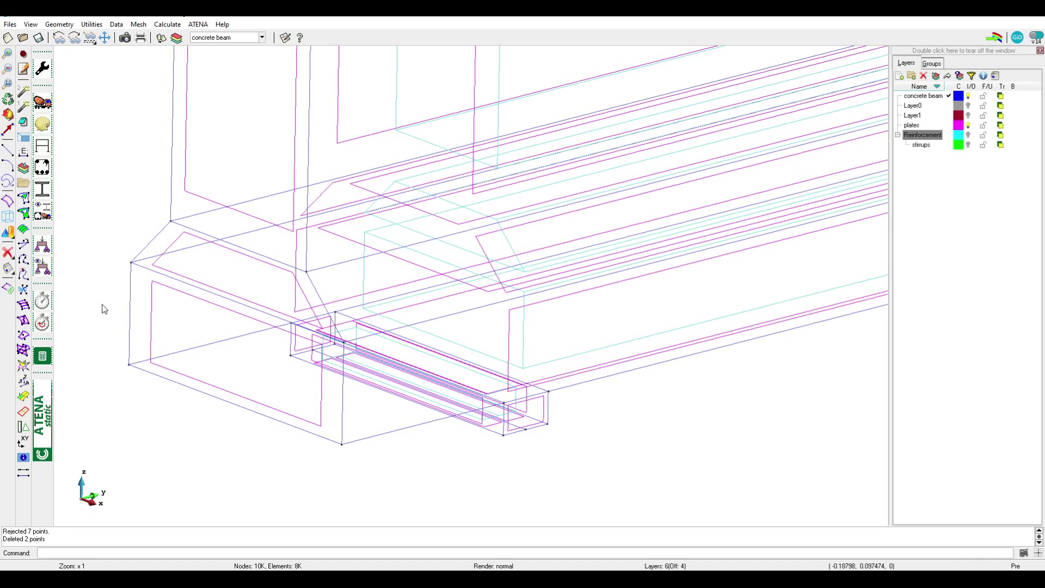
pyautogui.hotkey('ctrl', 'g')
pyautogui.press('Return')
pyautogui.press('Return')
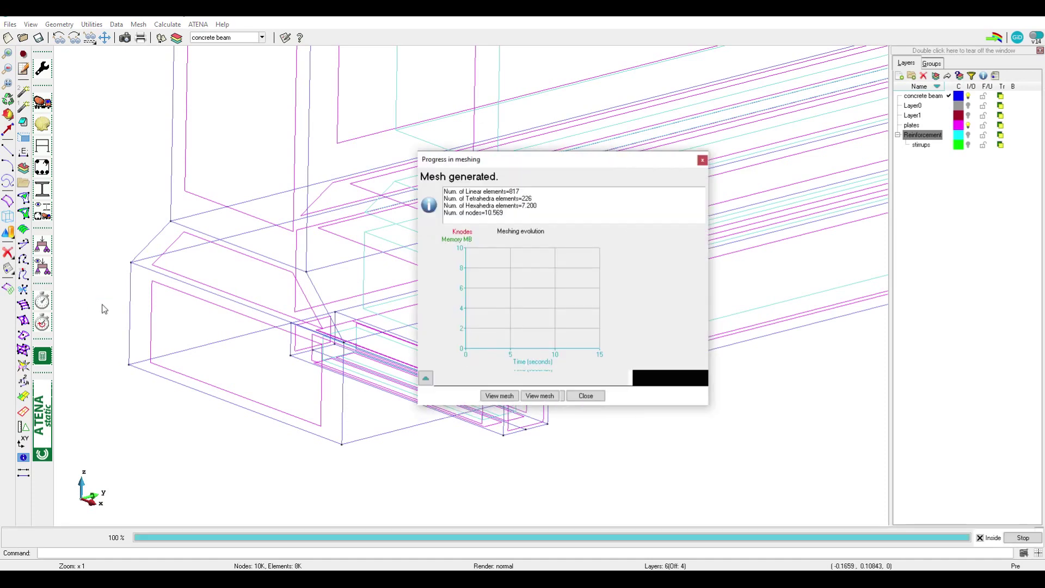
# Step: View the new mesh, then review Problem Data to confirm Calculate In AtenaConsole before running
pyautogui.click(542, 396)
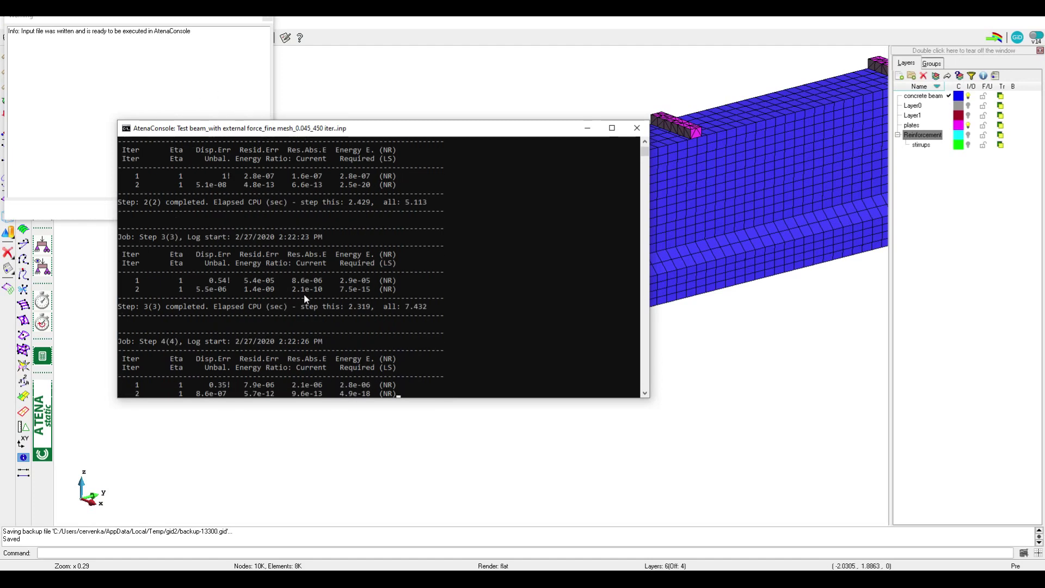
pyautogui.click(268, 18)
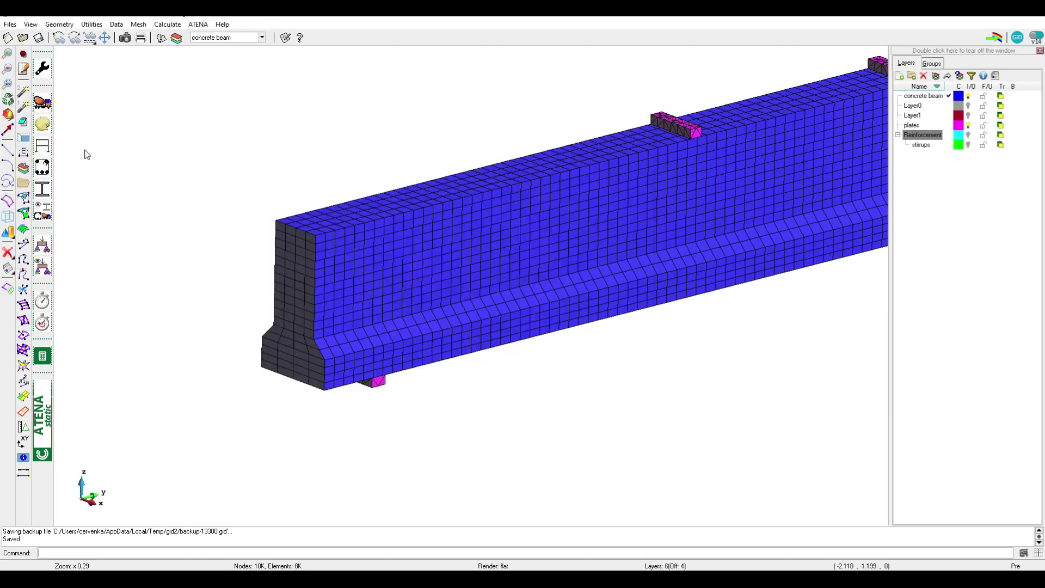
pyautogui.click(49, 68)
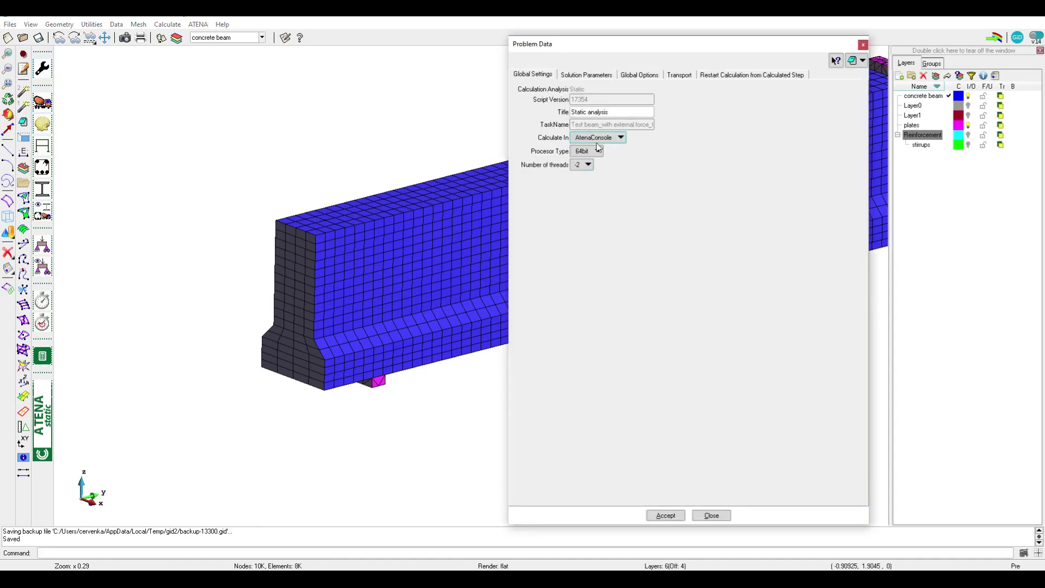
pyautogui.click(712, 516)
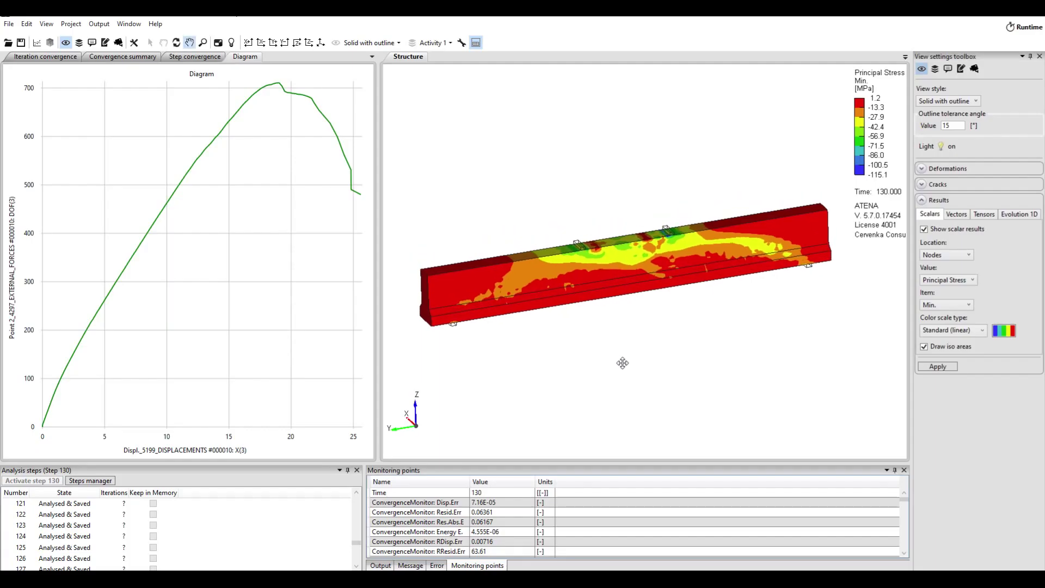
pyautogui.click(951, 171)
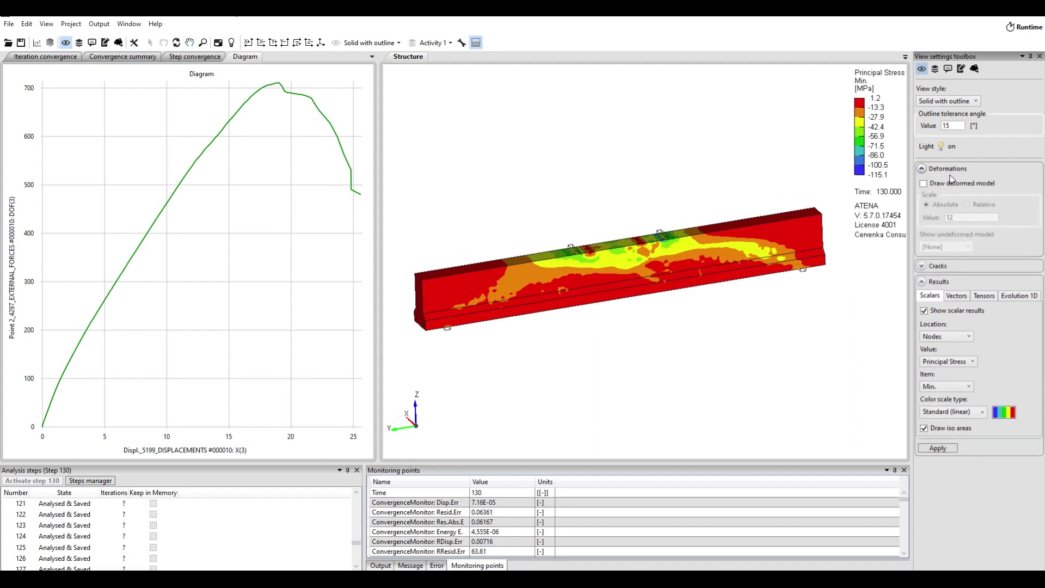
pyautogui.click(937, 185)
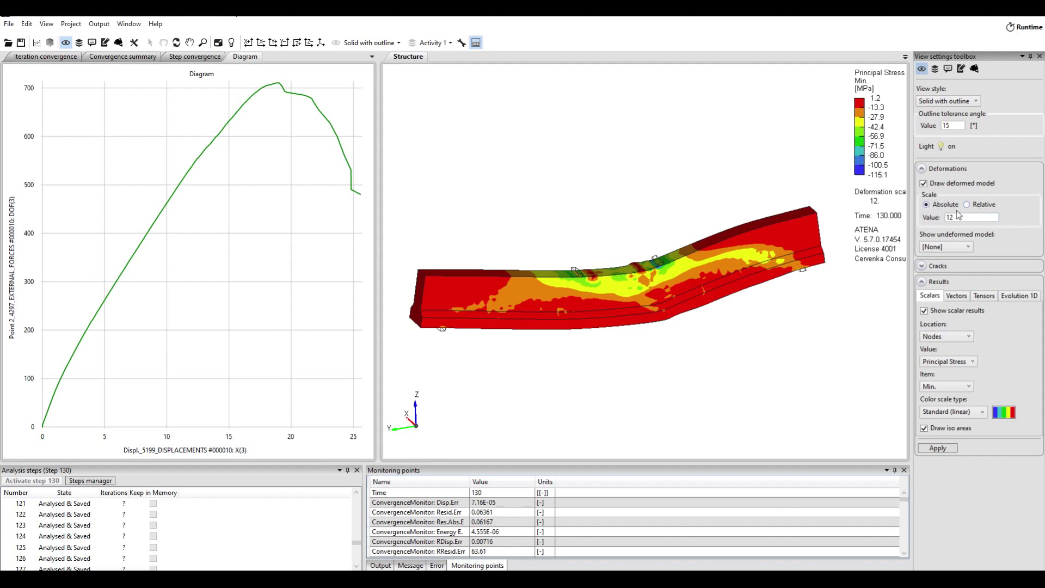
pyautogui.click(930, 271)
pyautogui.click(938, 279)
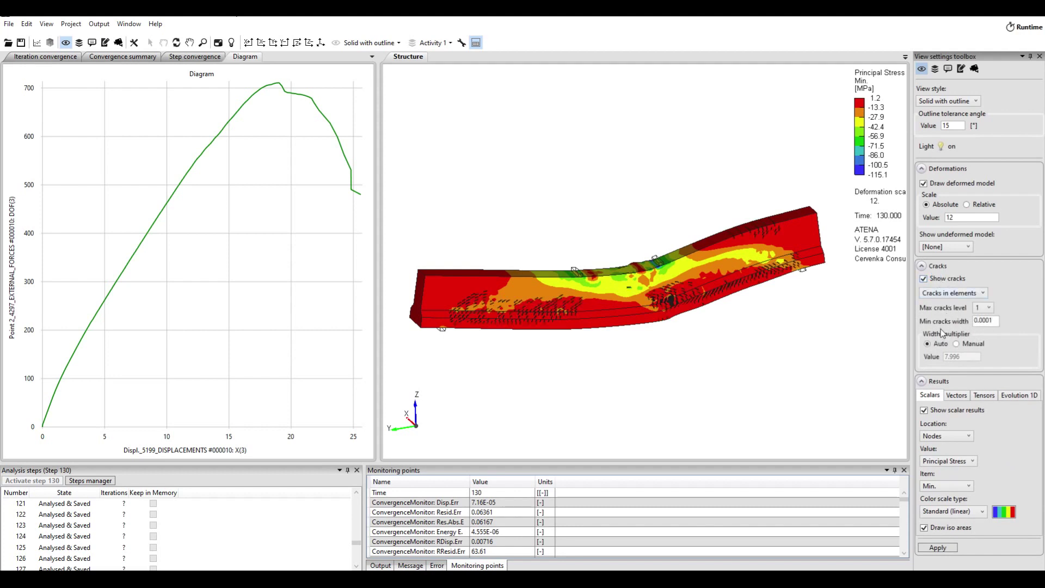
pyautogui.click(939, 279)
pyautogui.click(936, 183)
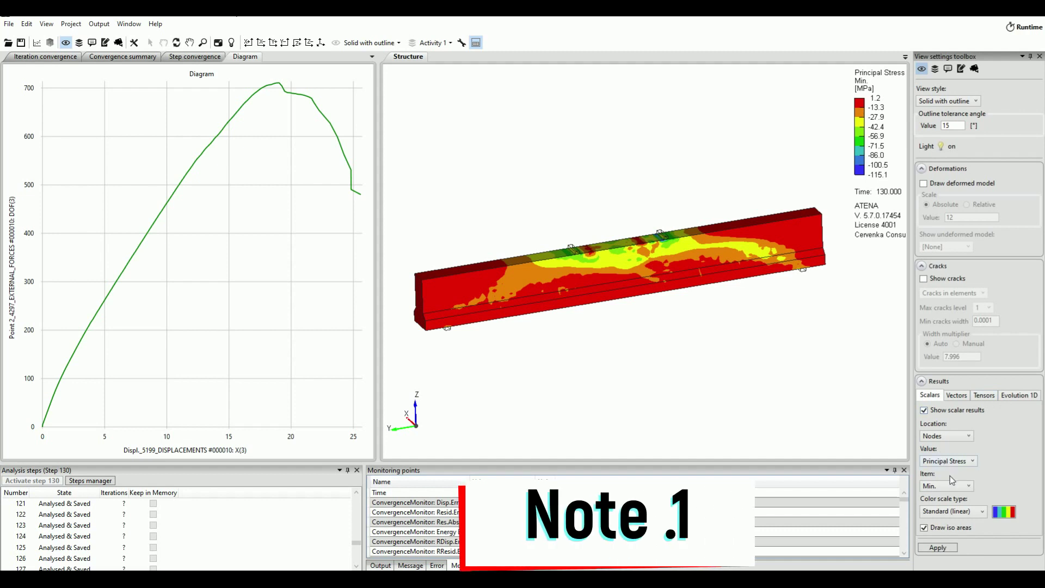
# Step: Zoom and pan along the beam's middle span, and set the legend background to white
pyautogui.scroll(1, 719, 360)
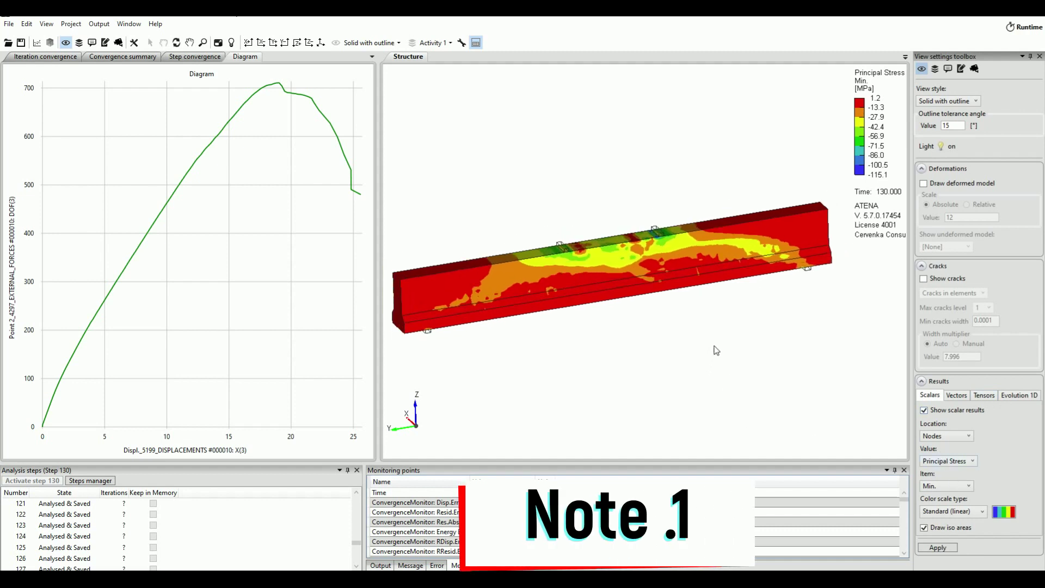
pyautogui.scroll(1, 695, 349)
pyautogui.moveTo(694, 351); pyautogui.dragTo(672, 335, button='middle')
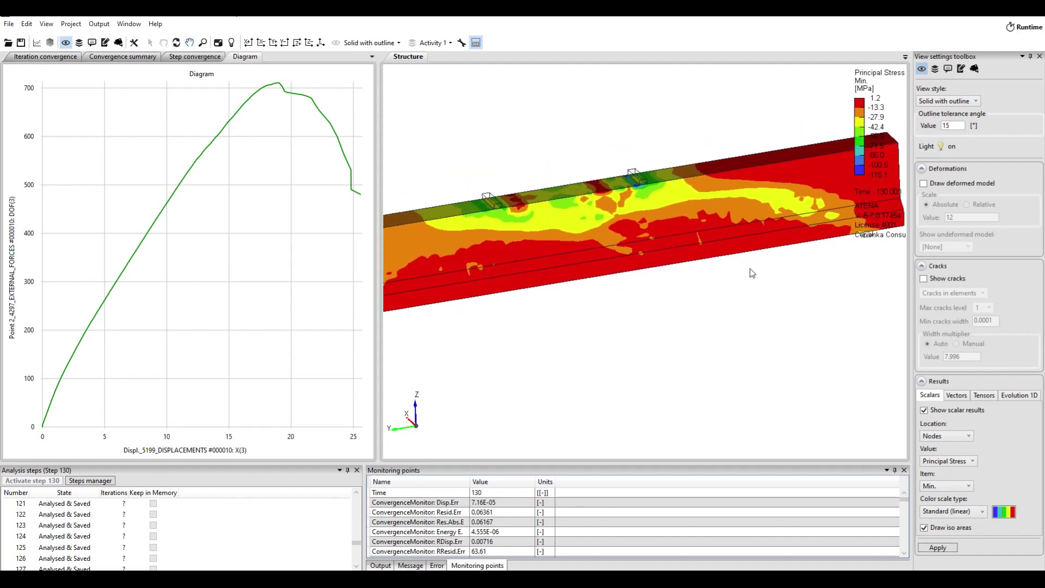
pyautogui.moveTo(751, 273); pyautogui.dragTo(661, 280, button='middle')
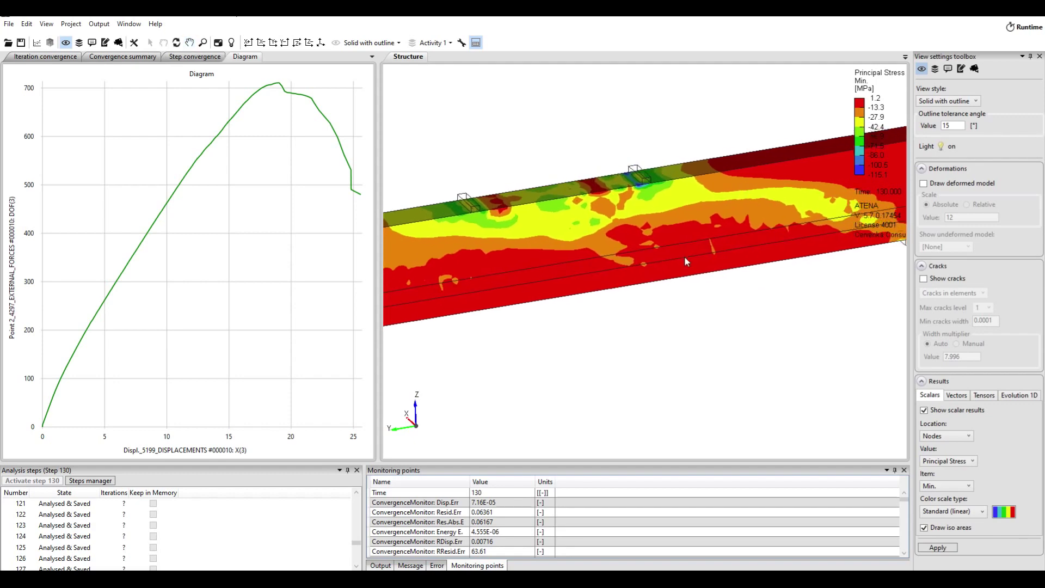
pyautogui.click(134, 43)
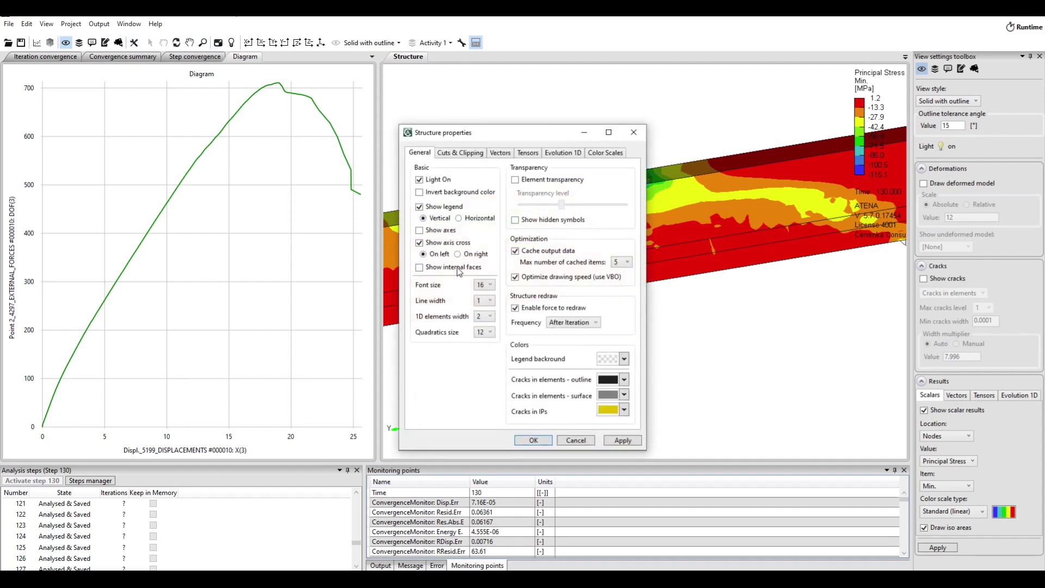
pyautogui.click(625, 359)
pyautogui.click(709, 400)
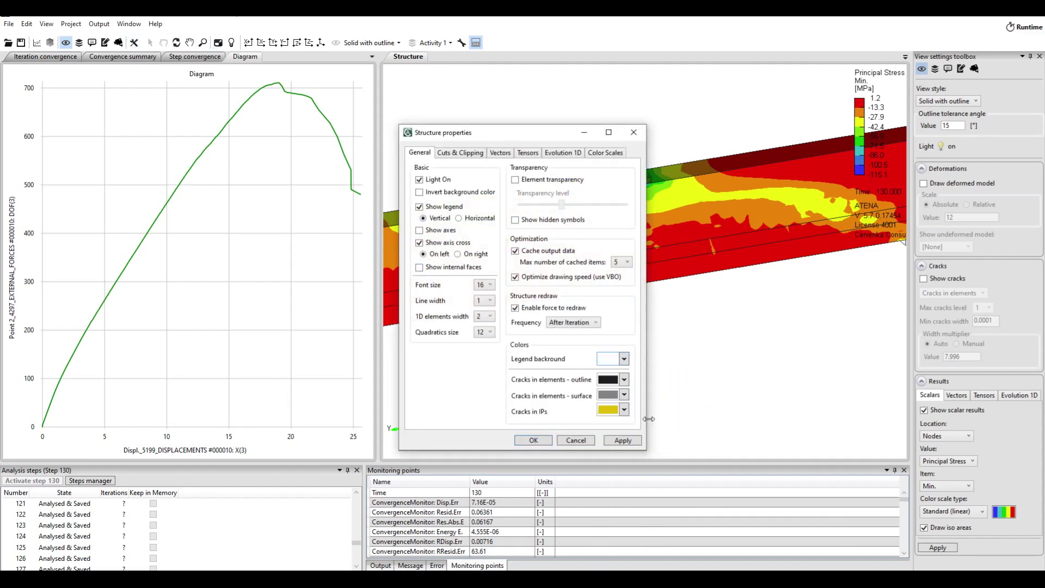
pyautogui.click(533, 441)
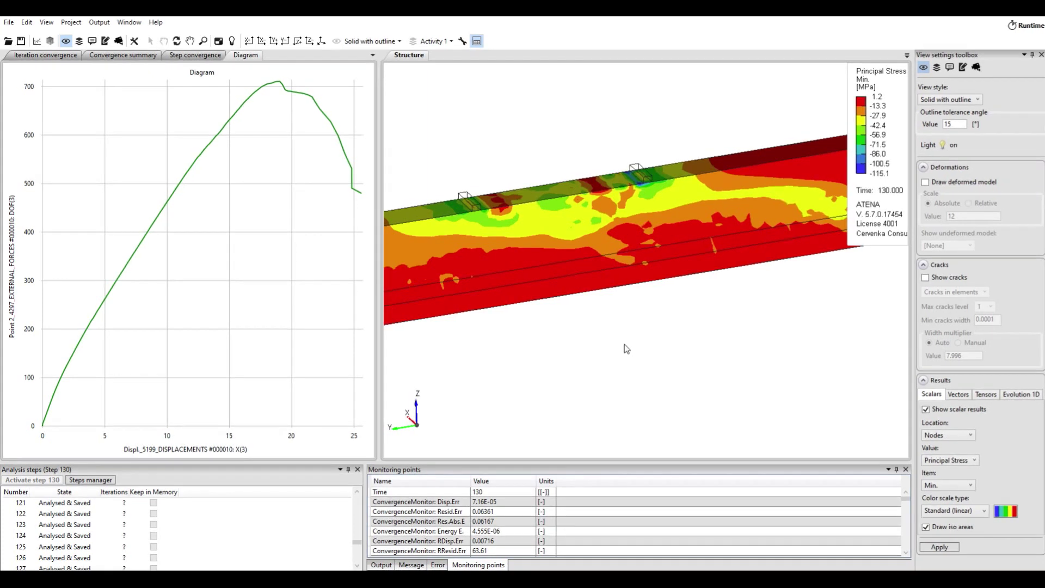
# Step: Choose EQ Plastic Strain in the Results > Scalars Value list and apply it
pyautogui.moveTo(720, 275); pyautogui.dragTo(702, 319)
pyautogui.scroll(-5, 701, 324)
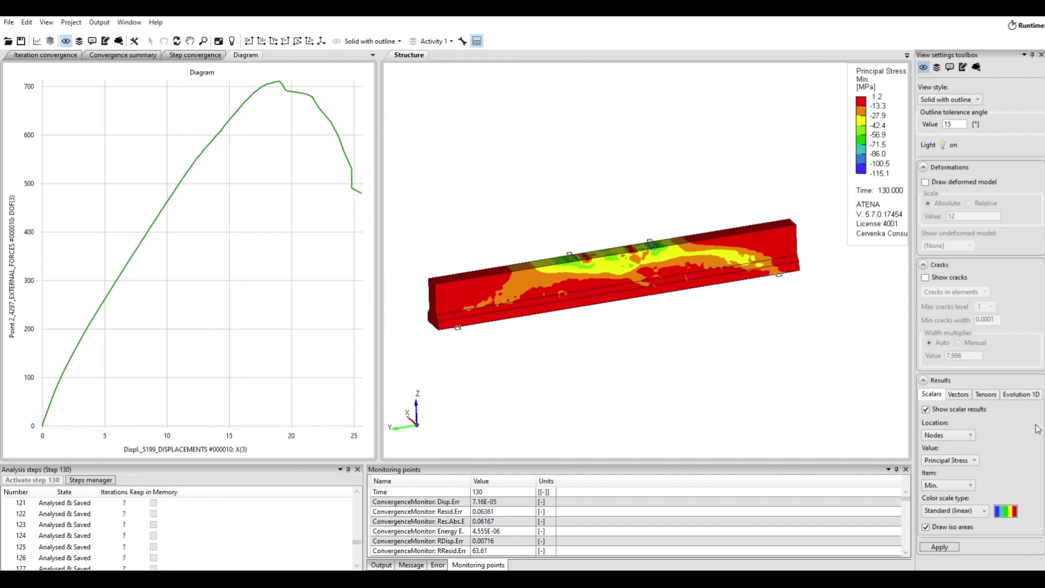
pyautogui.click(961, 462)
pyautogui.scroll(5, 959, 376)
pyautogui.scroll(3, 960, 371)
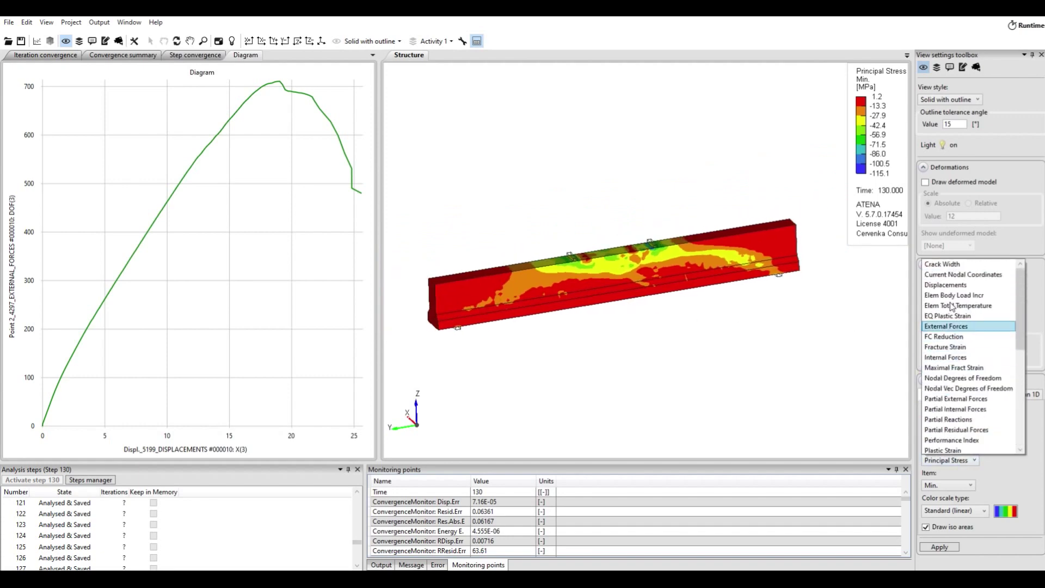
pyautogui.click(948, 321)
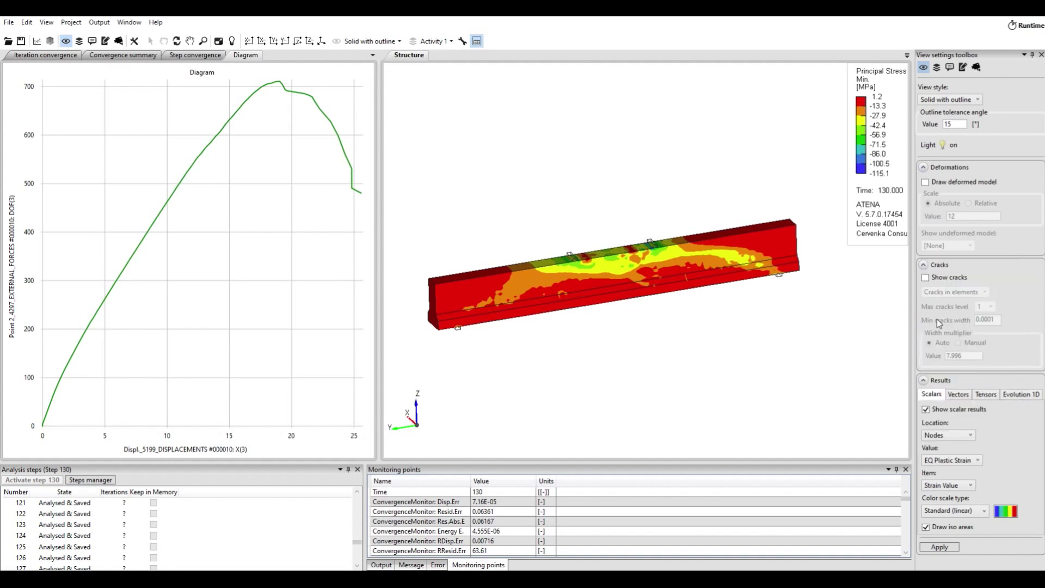
pyautogui.click(939, 546)
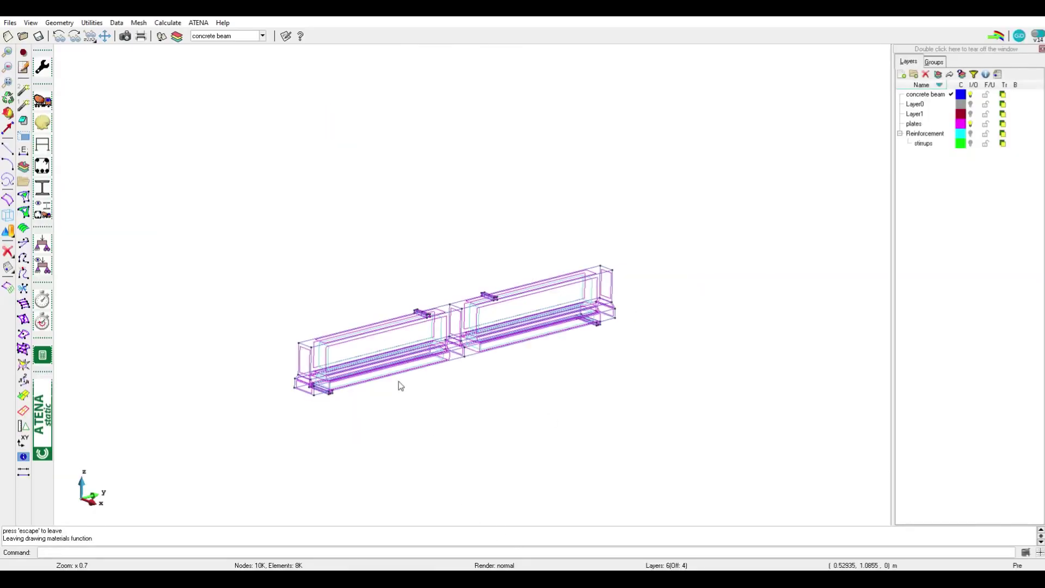
# Step: Select the 'concrete' material in the SOLID Concrete dialog and draw where it is assigned
pyautogui.click(43, 101)
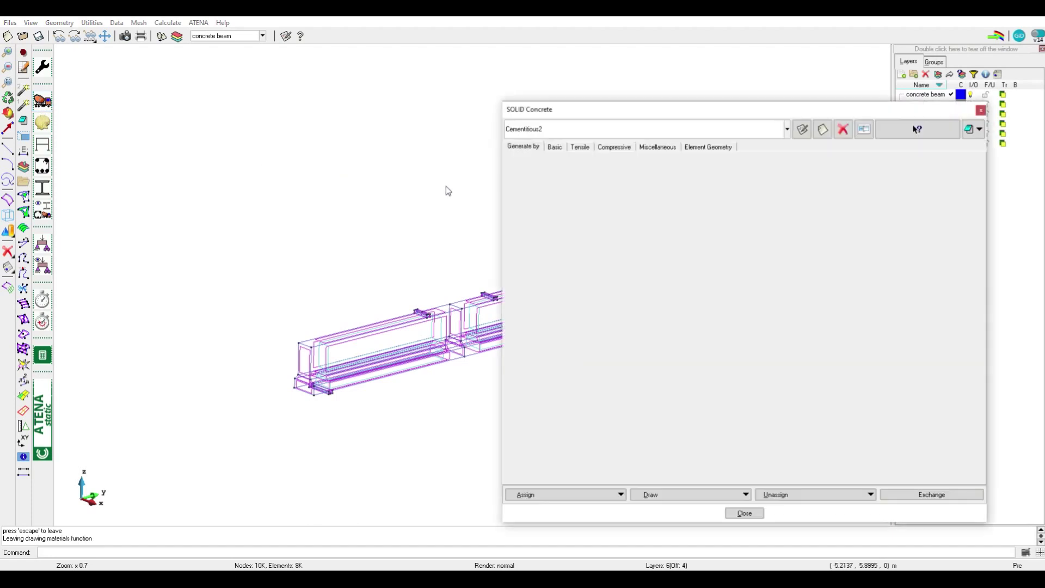
pyautogui.click(548, 130)
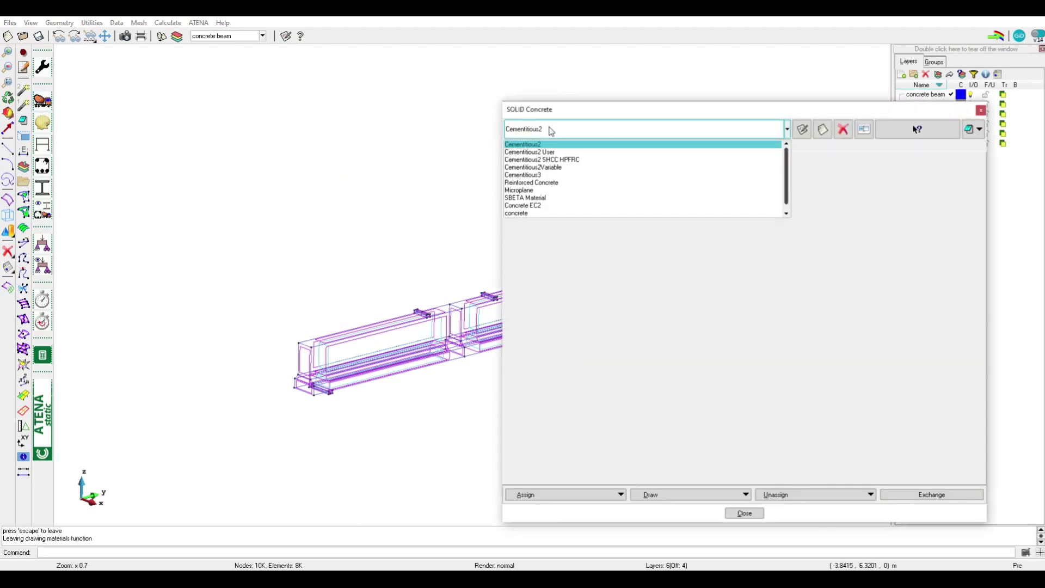
pyautogui.click(534, 216)
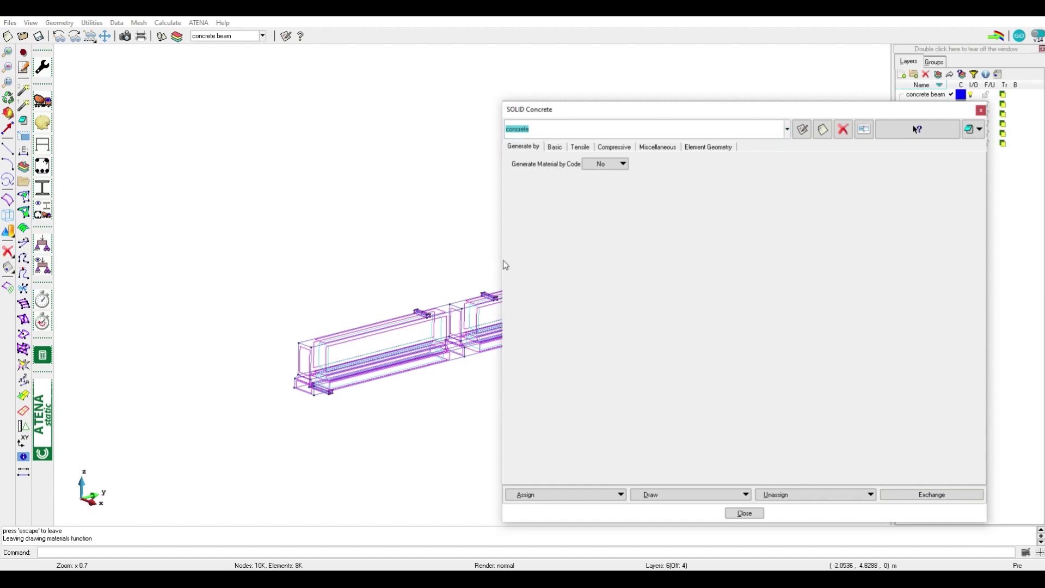
pyautogui.moveTo(498, 261); pyautogui.dragTo(619, 261)
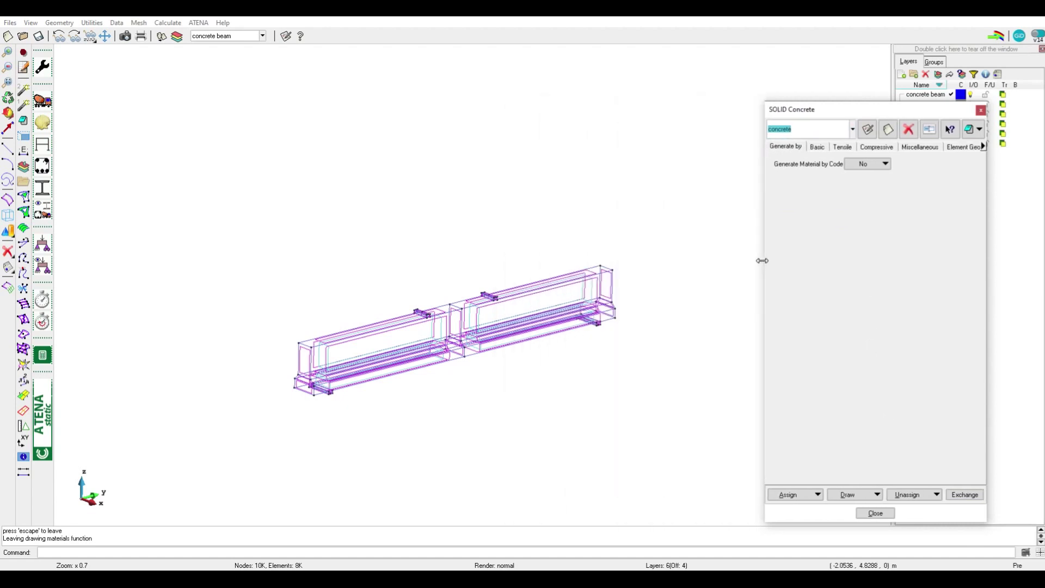
pyautogui.moveTo(763, 260); pyautogui.dragTo(757, 262)
pyautogui.click(848, 495)
pyautogui.click(849, 508)
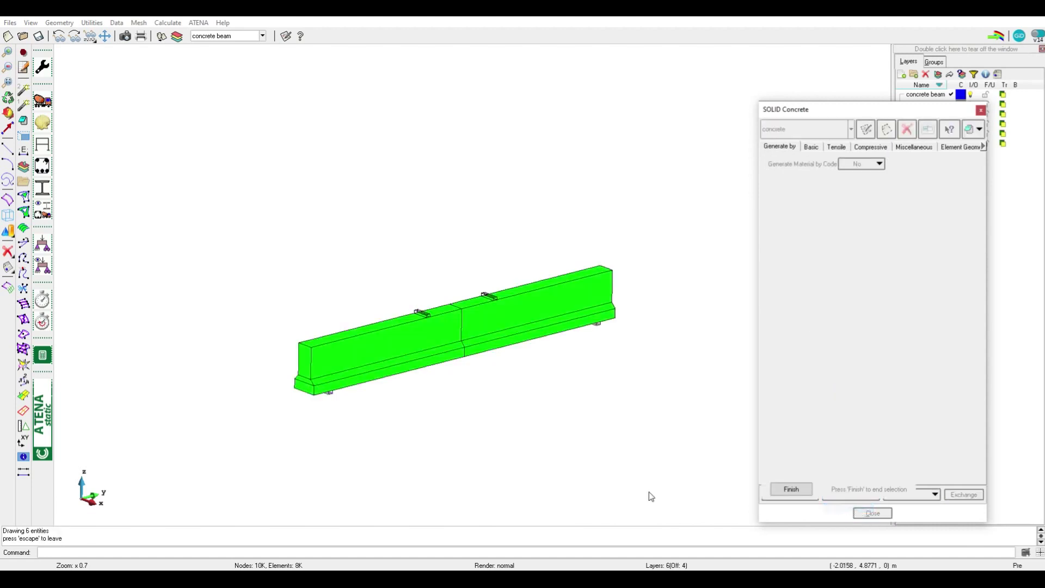
pyautogui.click(792, 489)
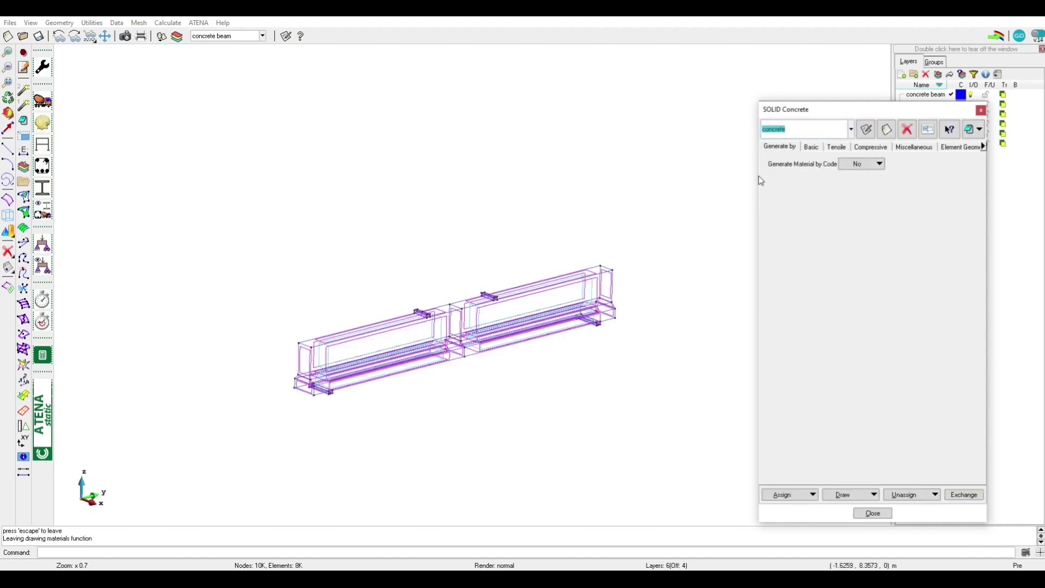
# Step: Show the Compressive parameters, focusing the plastic strain value -0.00095
pyautogui.moveTo(759, 262); pyautogui.dragTo(632, 262)
pyautogui.click(742, 146)
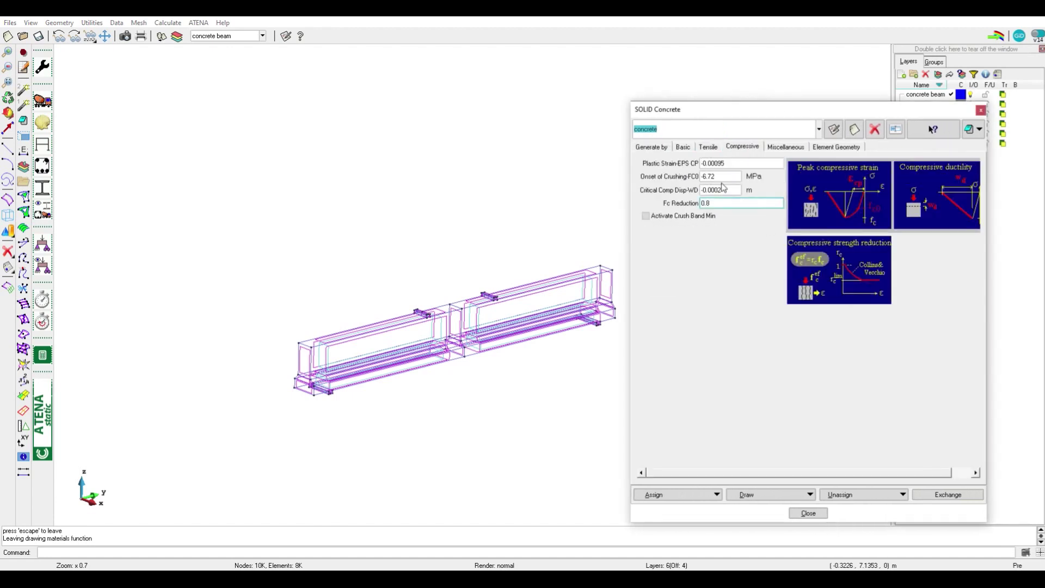
pyautogui.click(713, 164)
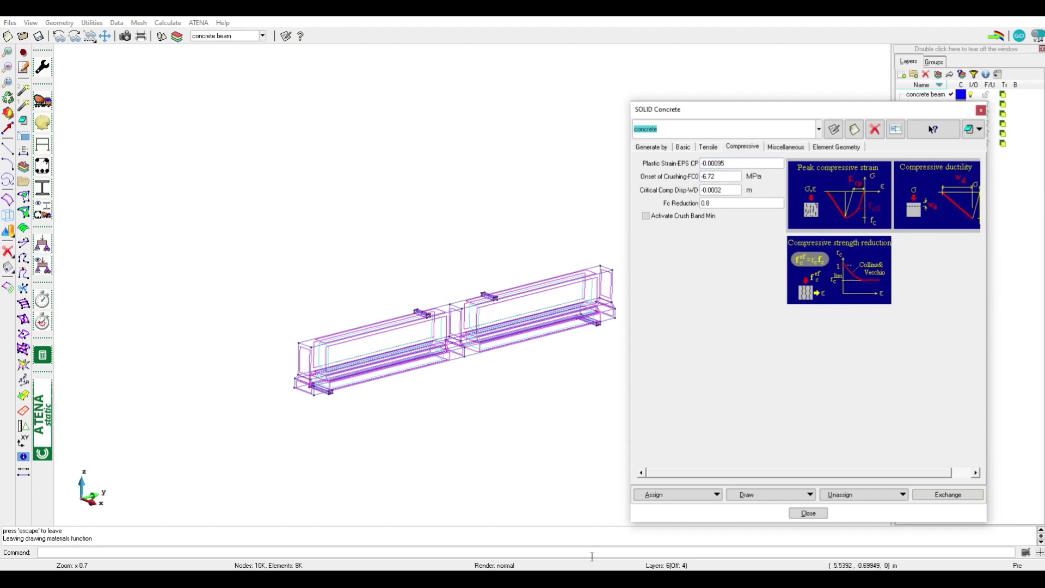
# Step: Make the scalar colour scale user-defined with a red top range and dark blue lowest range
pyautogui.click(606, 537)
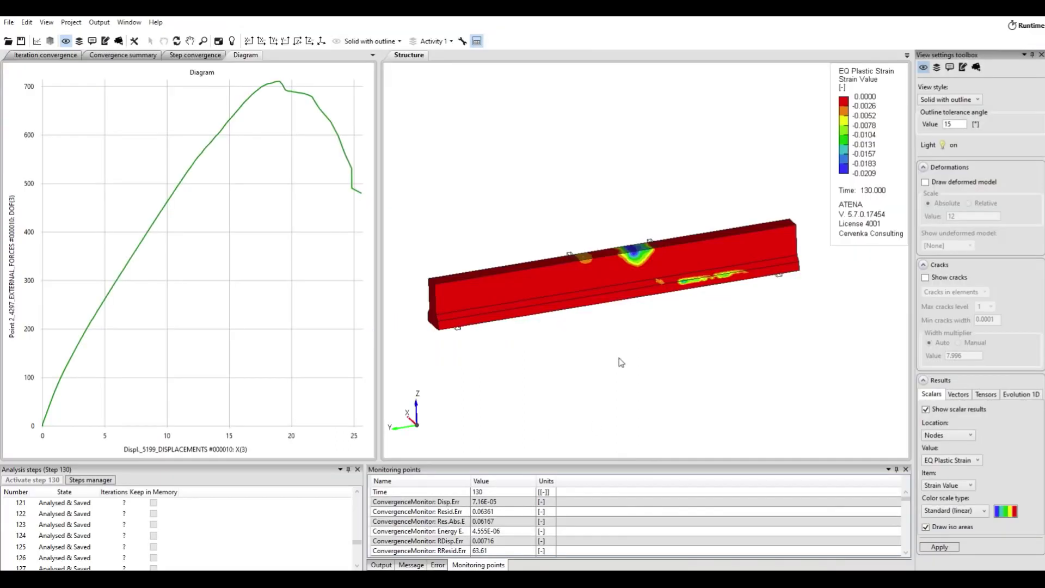
pyautogui.click(1006, 511)
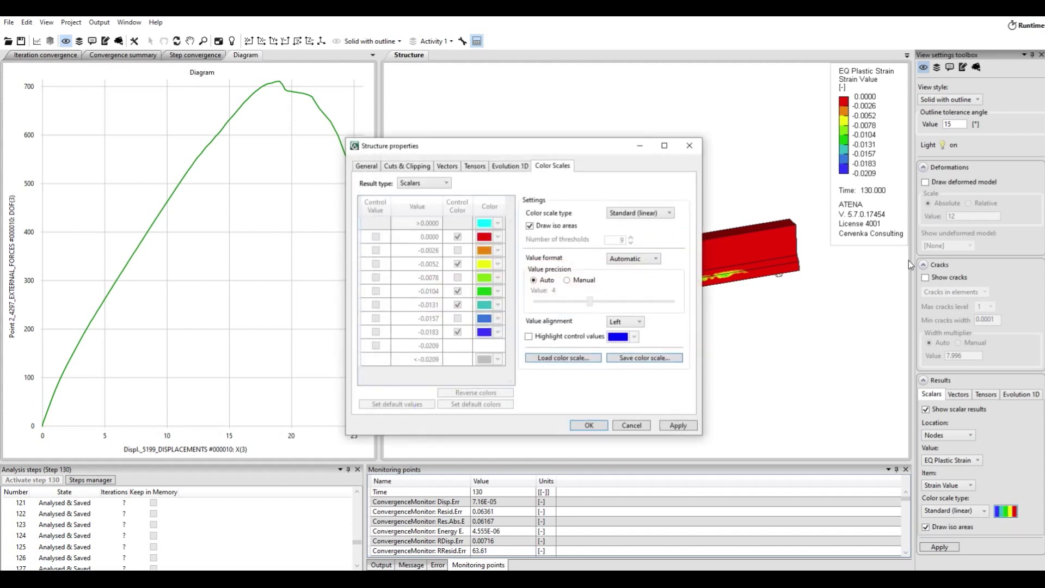
pyautogui.click(649, 215)
pyautogui.click(634, 246)
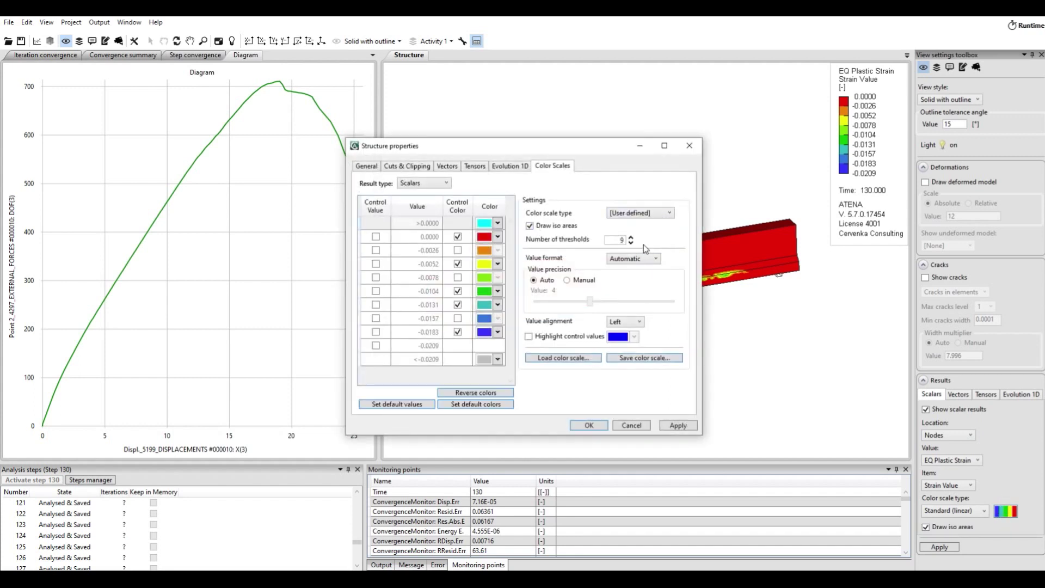
pyautogui.click(498, 223)
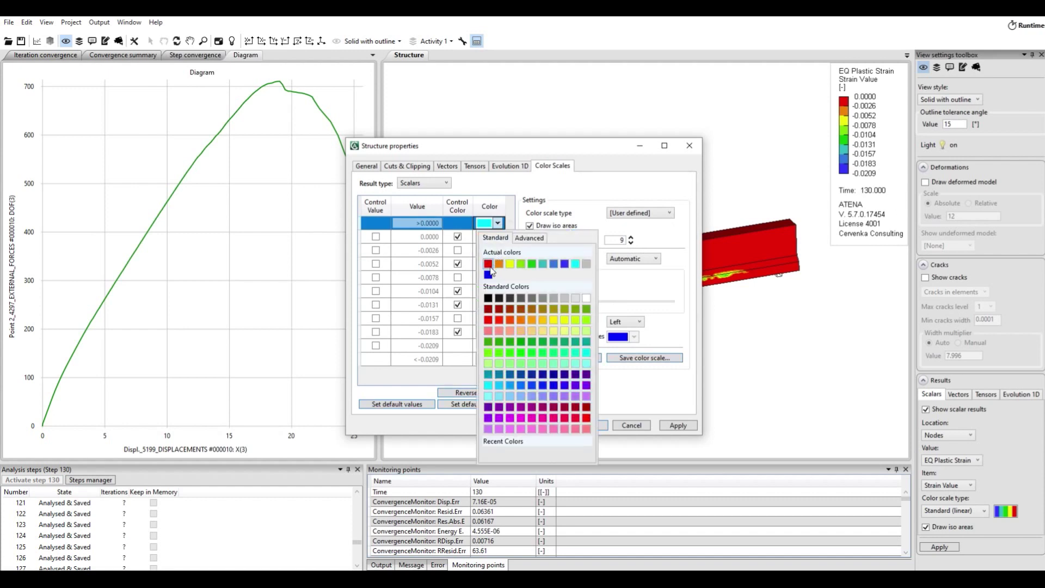
pyautogui.click(492, 270)
pyautogui.click(497, 359)
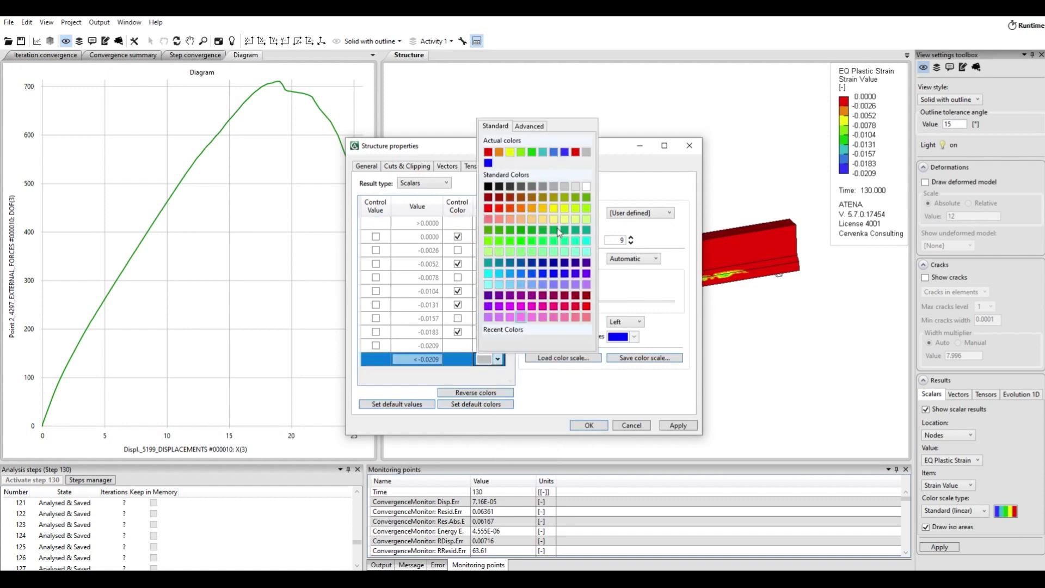
pyautogui.click(564, 152)
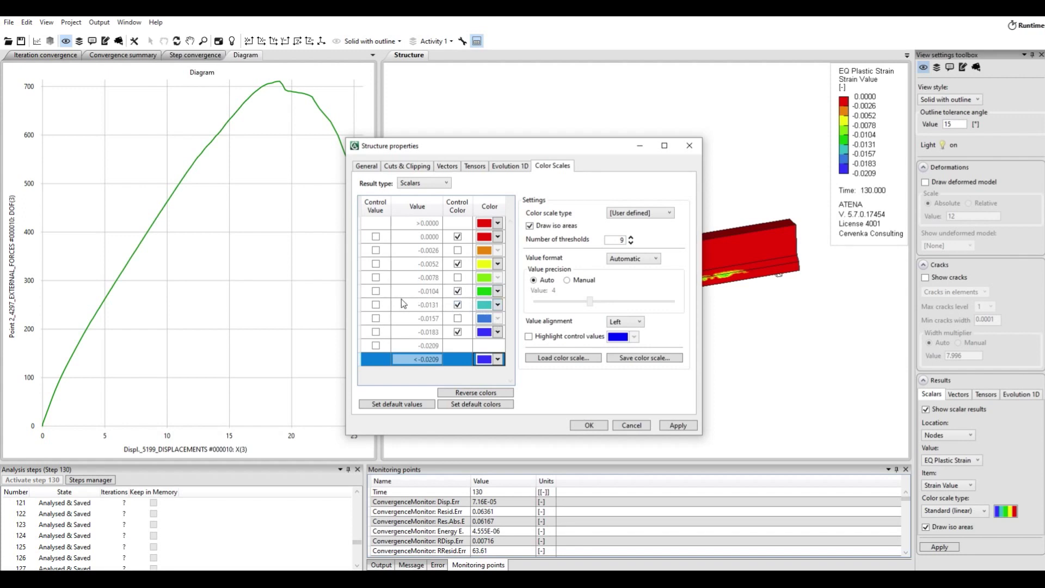
# Step: Change the -0.0131 threshold to control value -0.00095, highlight control values, and apply
pyautogui.click(376, 305)
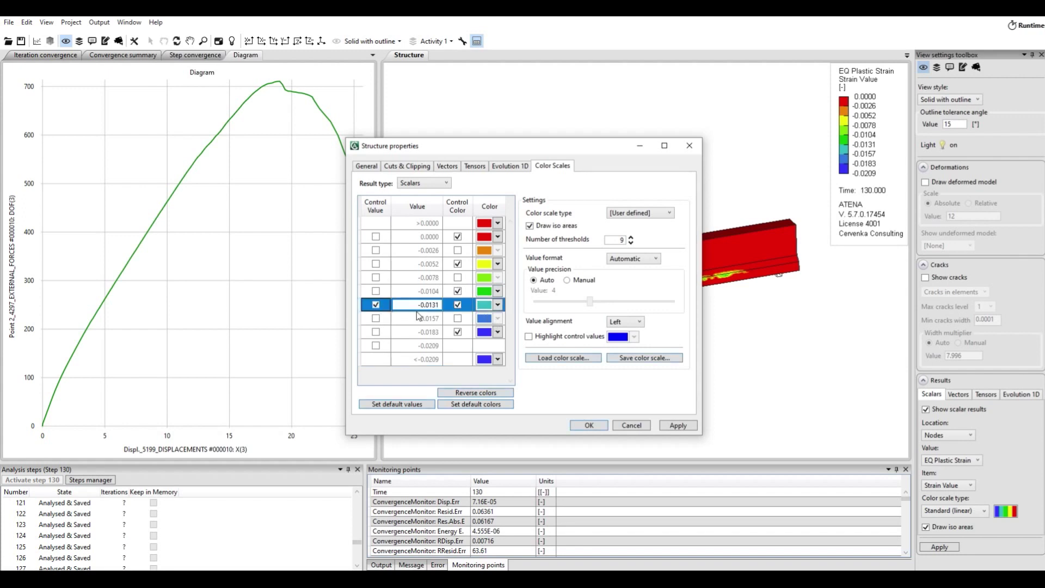
pyautogui.moveTo(430, 305); pyautogui.dragTo(457, 309)
pyautogui.write('0095')
pyautogui.click(529, 337)
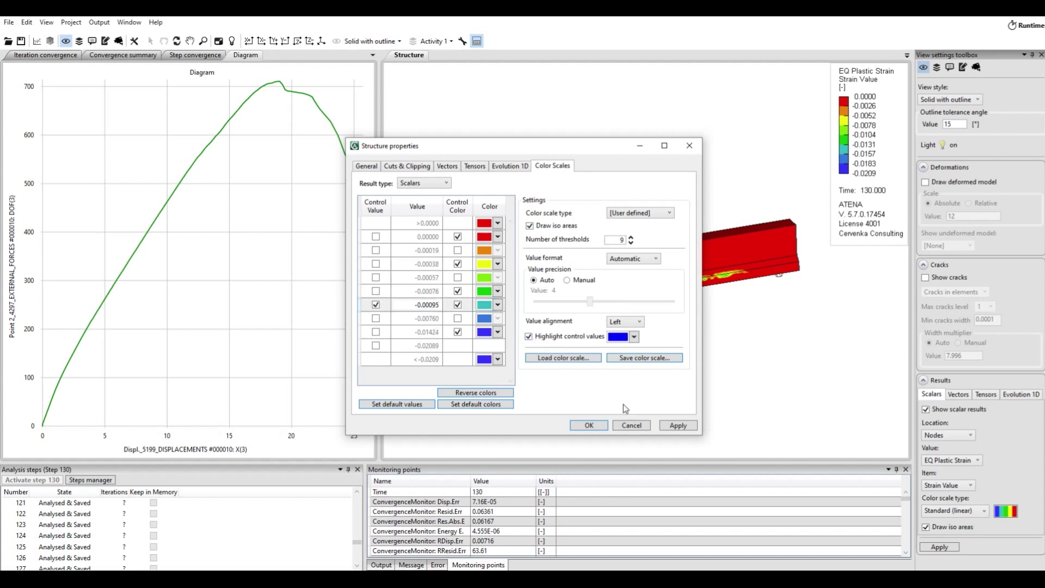
pyautogui.click(589, 425)
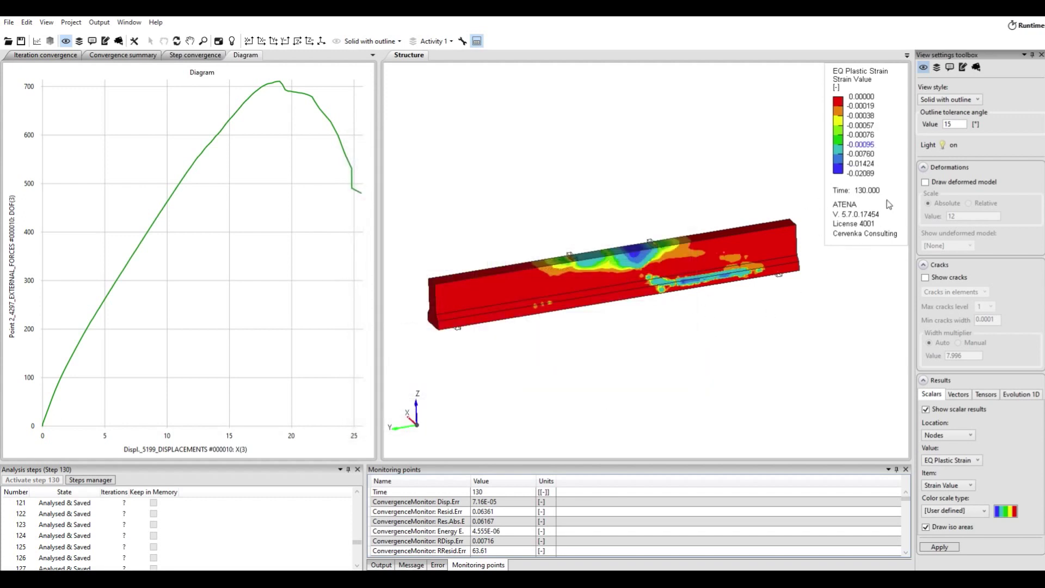
# Step: Raise the colour scale to 11 thresholds and apply it
pyautogui.click(1007, 512)
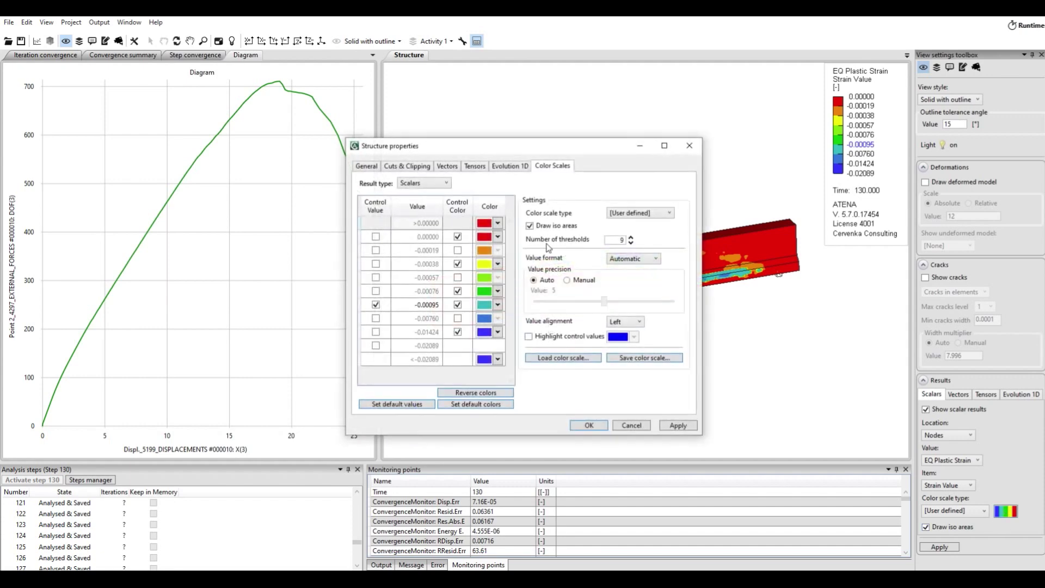
pyautogui.click(632, 238)
pyautogui.click(631, 237)
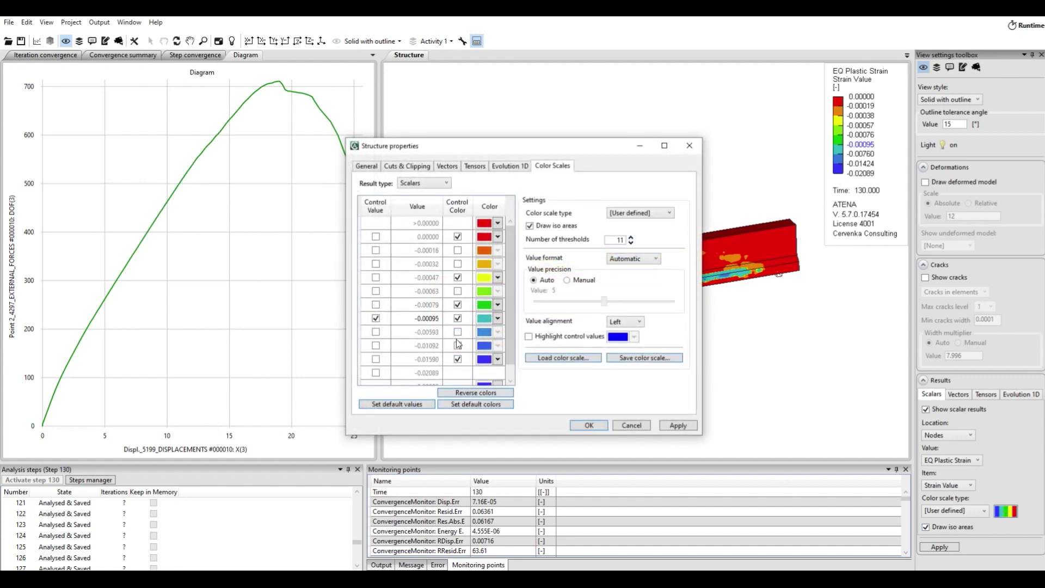
pyautogui.click(589, 426)
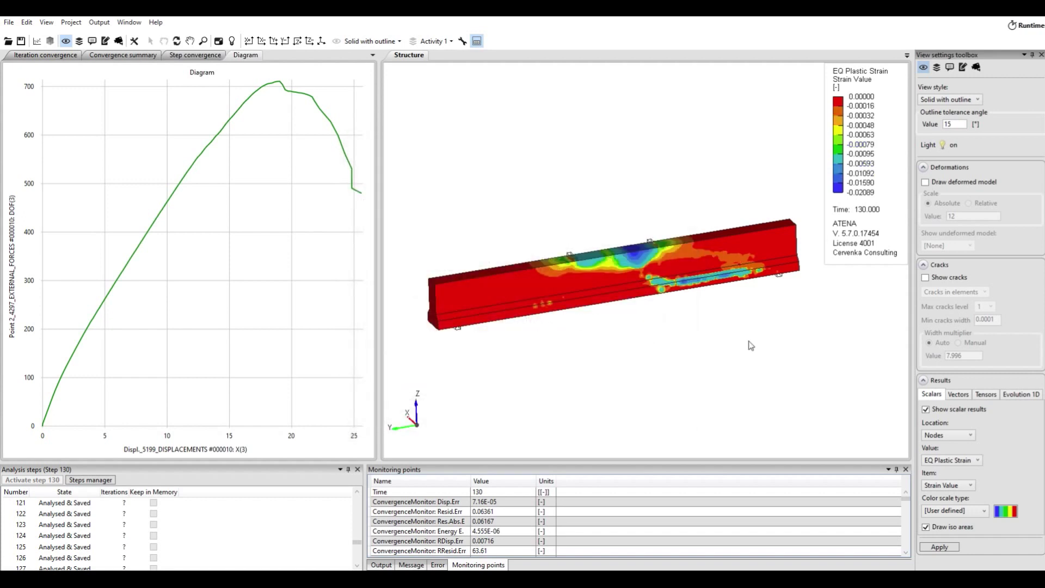
pyautogui.click(49, 42)
# Step: Show only the [1D] reinforcement with the full model outline, viewed side-on
pyautogui.click(937, 67)
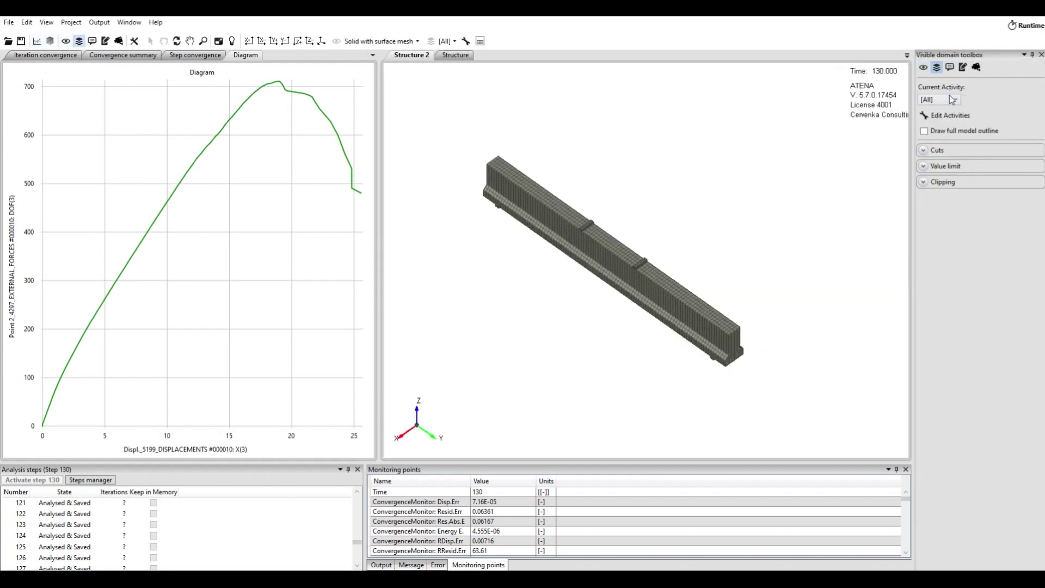
pyautogui.click(948, 99)
pyautogui.click(941, 123)
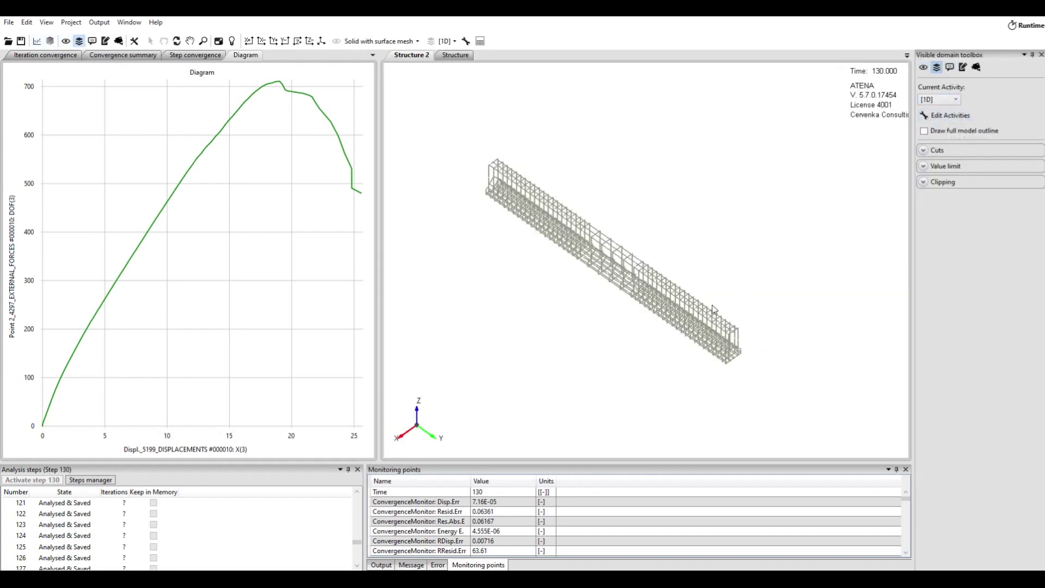
pyautogui.click(953, 131)
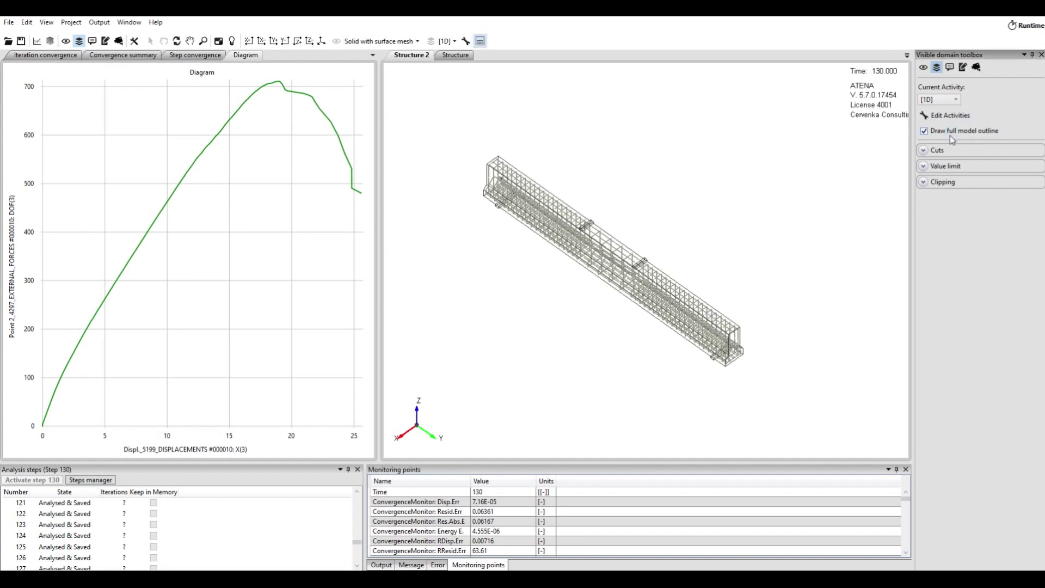
pyautogui.moveTo(673, 308); pyautogui.dragTo(582, 279)
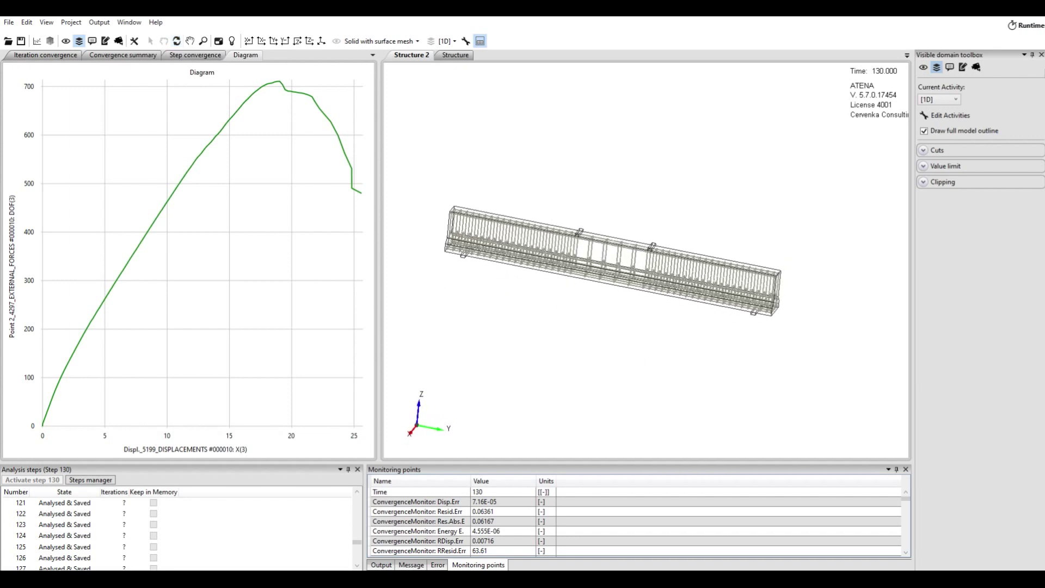
# Step: Colour the reinforcement by Stress Sigma XX
pyautogui.click(923, 67)
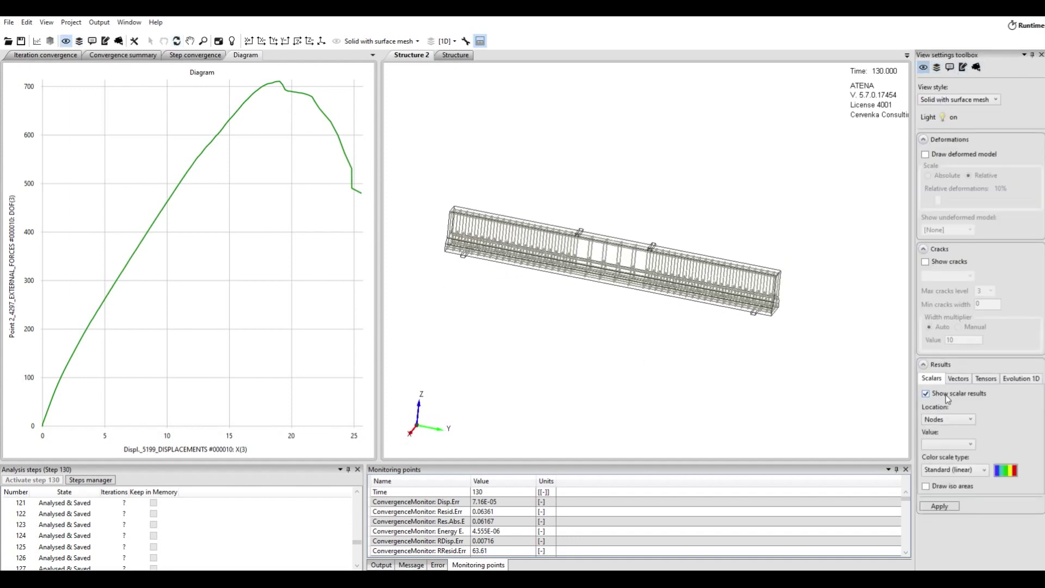
pyautogui.click(961, 444)
pyautogui.scroll(-5, 961, 392)
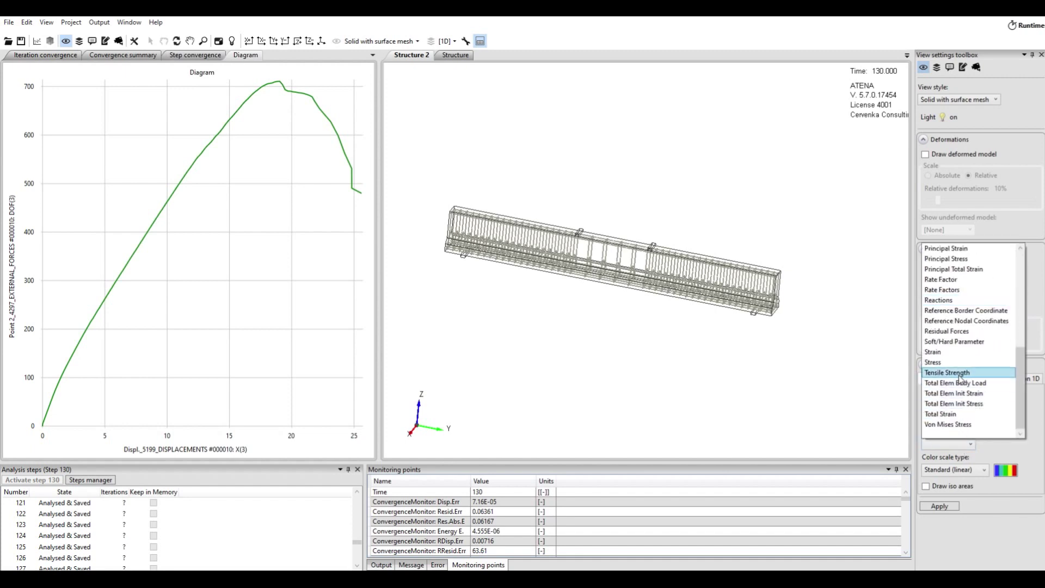
pyautogui.click(958, 370)
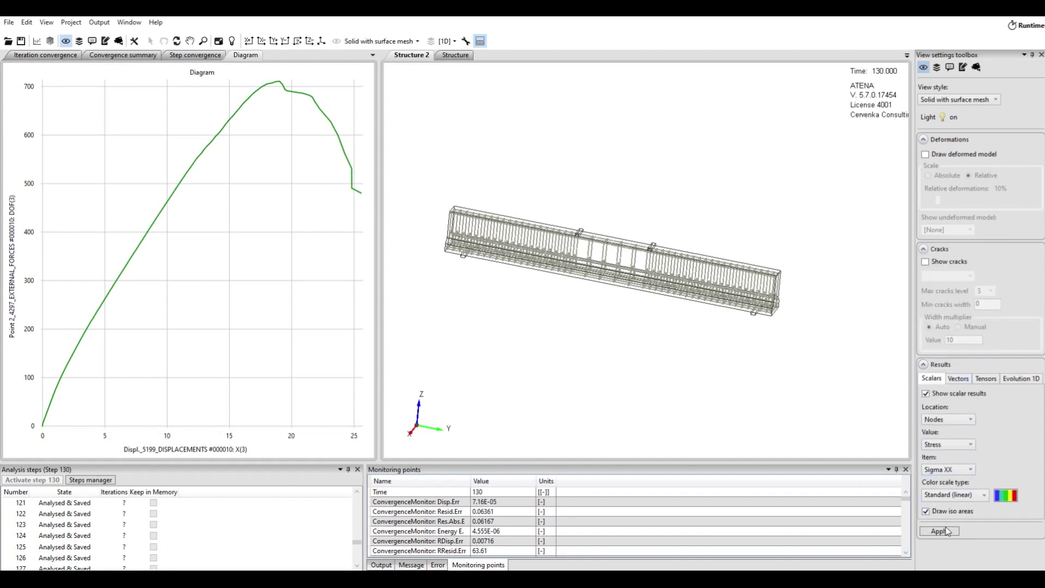
pyautogui.click(947, 531)
# Step: Set the structure window's legend background to white
pyautogui.click(134, 41)
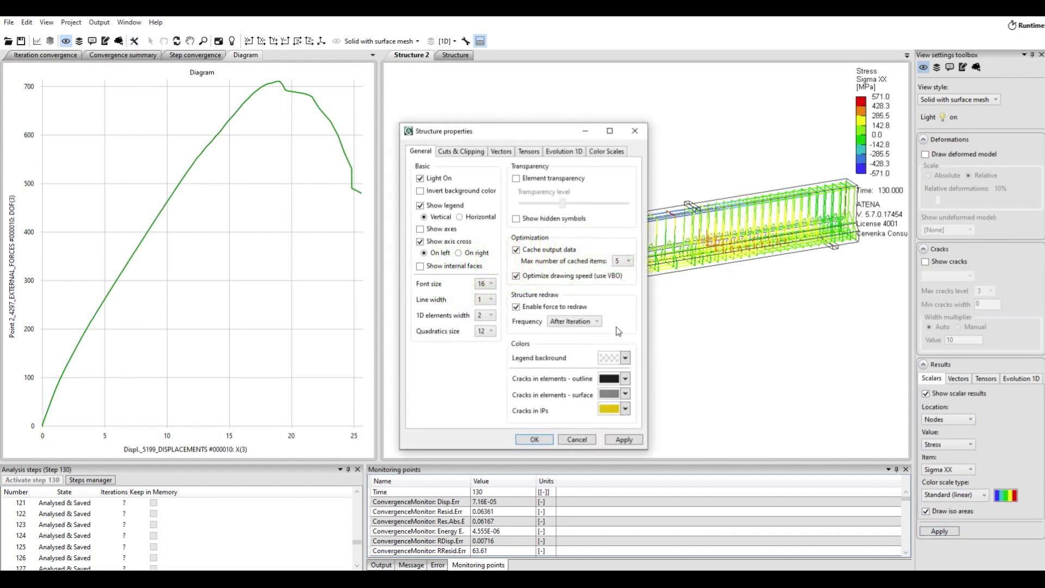
pyautogui.click(626, 359)
pyautogui.click(710, 407)
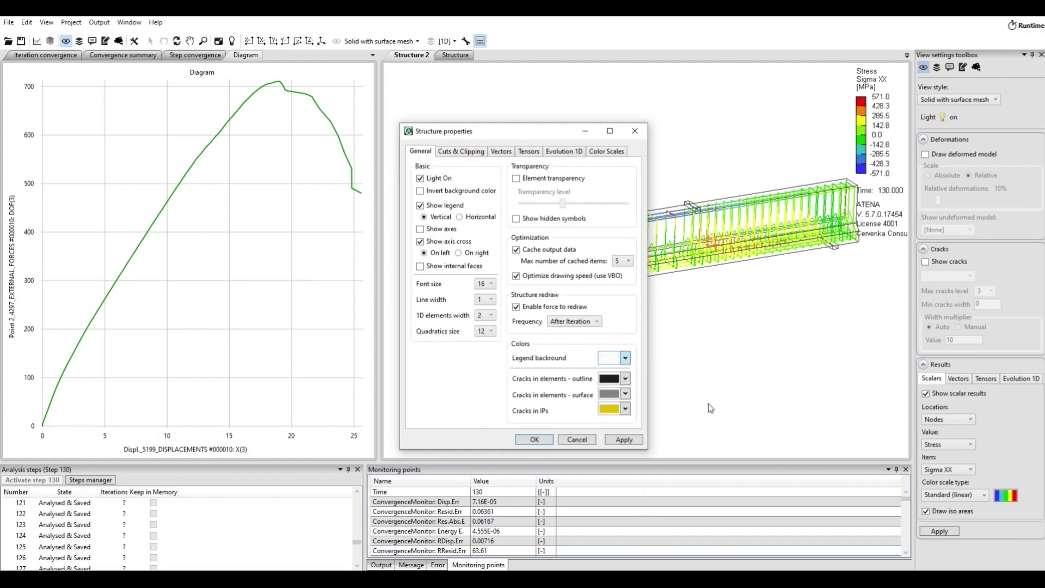
pyautogui.click(535, 440)
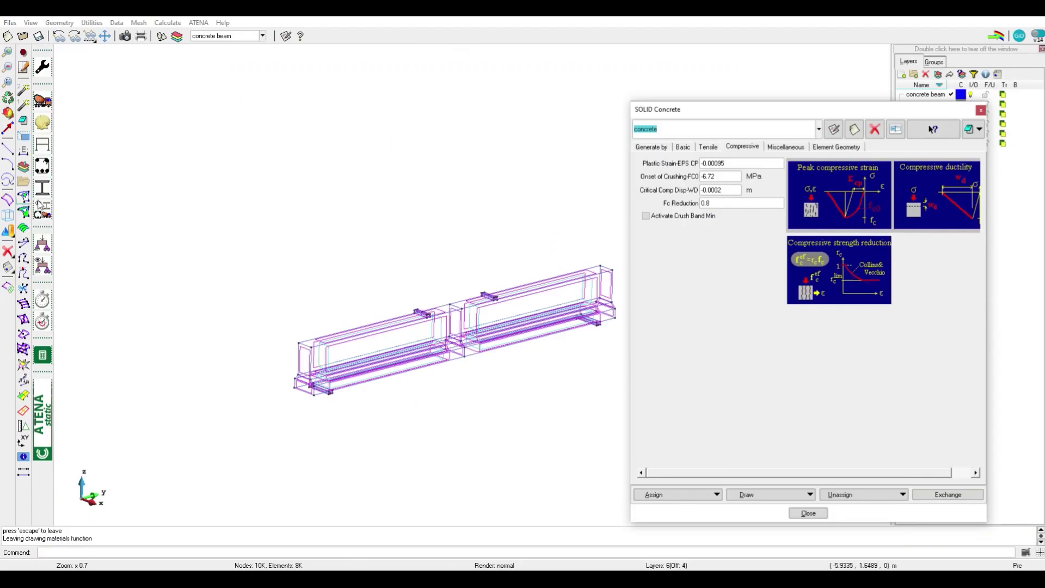
# Step: Display the R32 reinforcement material's stress-strain function, showing its 500 MPa yield strength
pyautogui.click(43, 167)
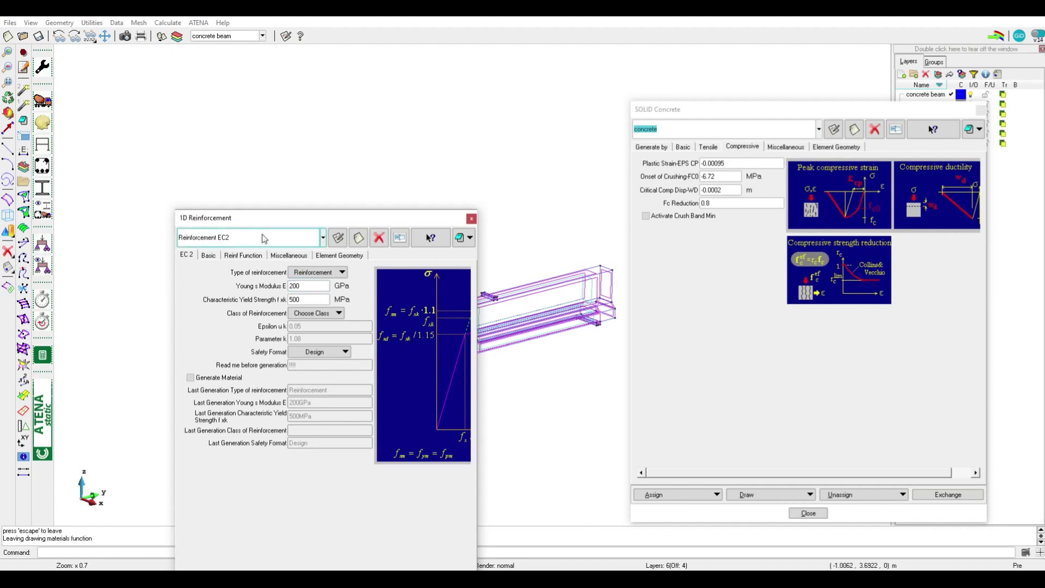
pyautogui.click(261, 238)
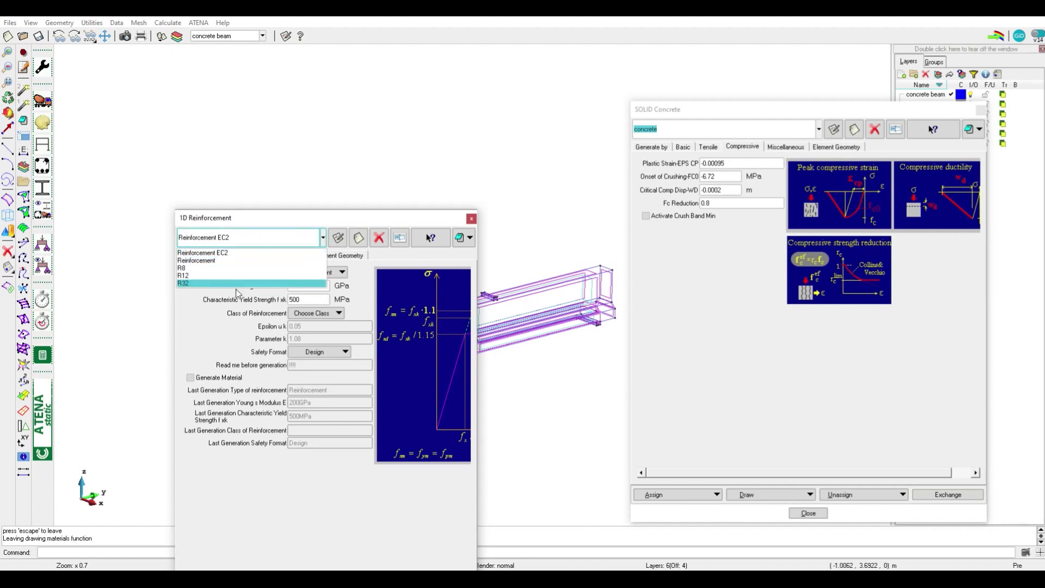
pyautogui.click(210, 282)
pyautogui.click(221, 254)
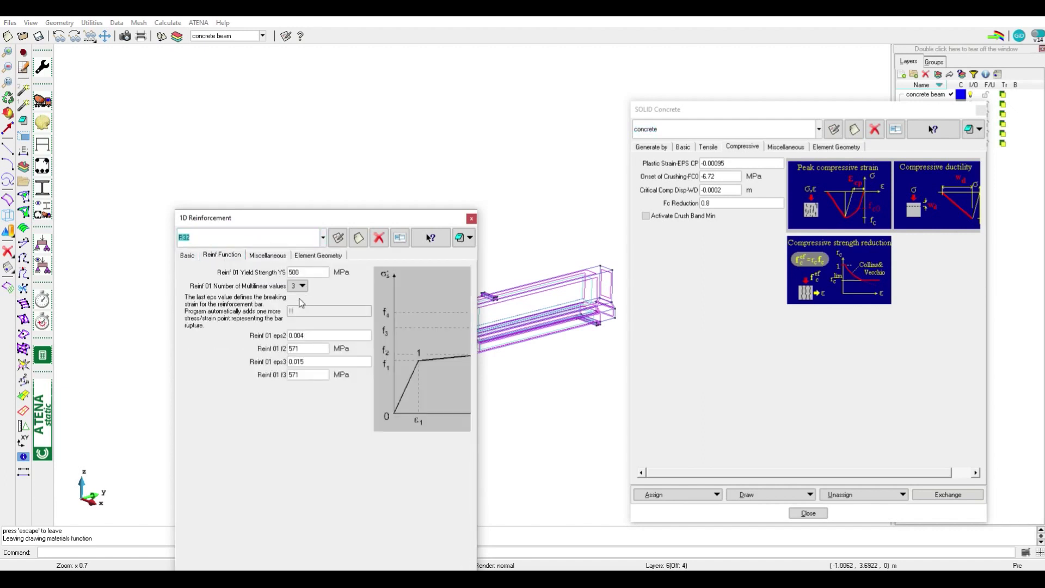
pyautogui.click(259, 257)
pyautogui.click(222, 255)
pyautogui.click(305, 351)
pyautogui.moveTo(341, 224); pyautogui.dragTo(371, 115)
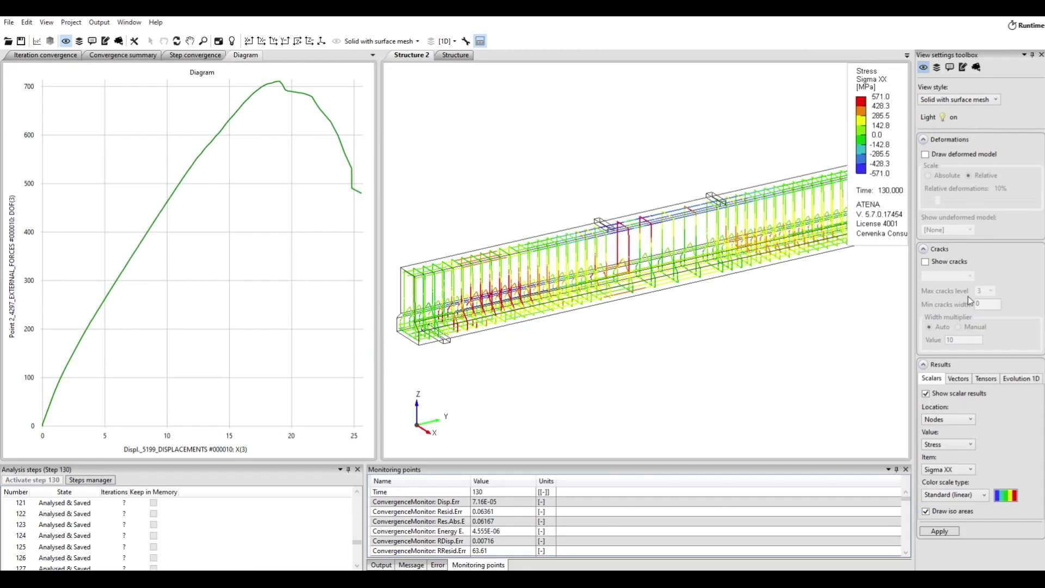
# Step: Switch the Sigma XX colour scale to User defined, with a red top band and blue bottom band
pyautogui.click(1007, 496)
pyautogui.moveTo(483, 144); pyautogui.dragTo(668, 88)
pyautogui.click(774, 155)
pyautogui.click(757, 188)
pyautogui.click(616, 165)
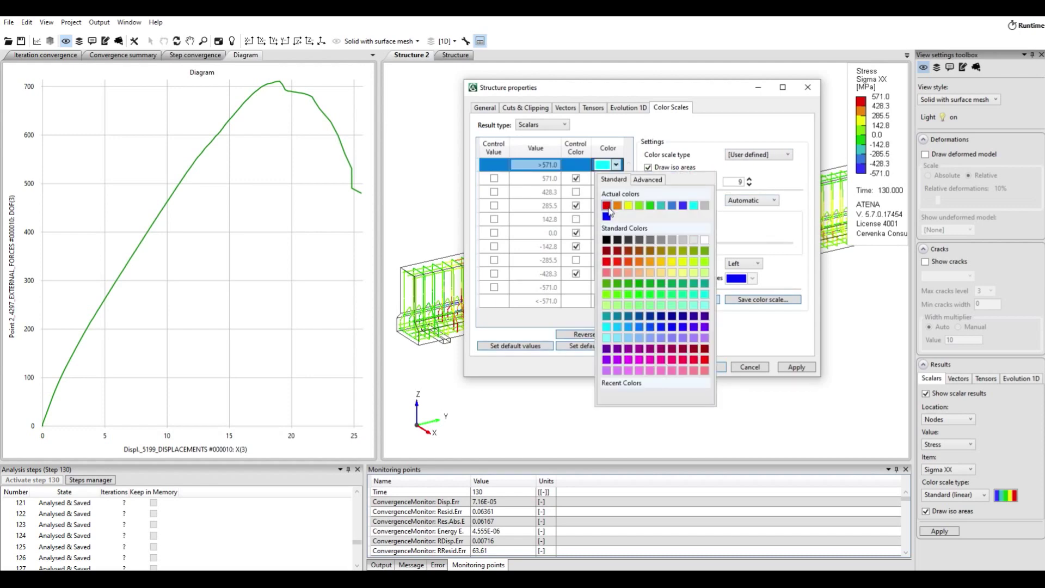
pyautogui.click(617, 302)
pyautogui.click(617, 302)
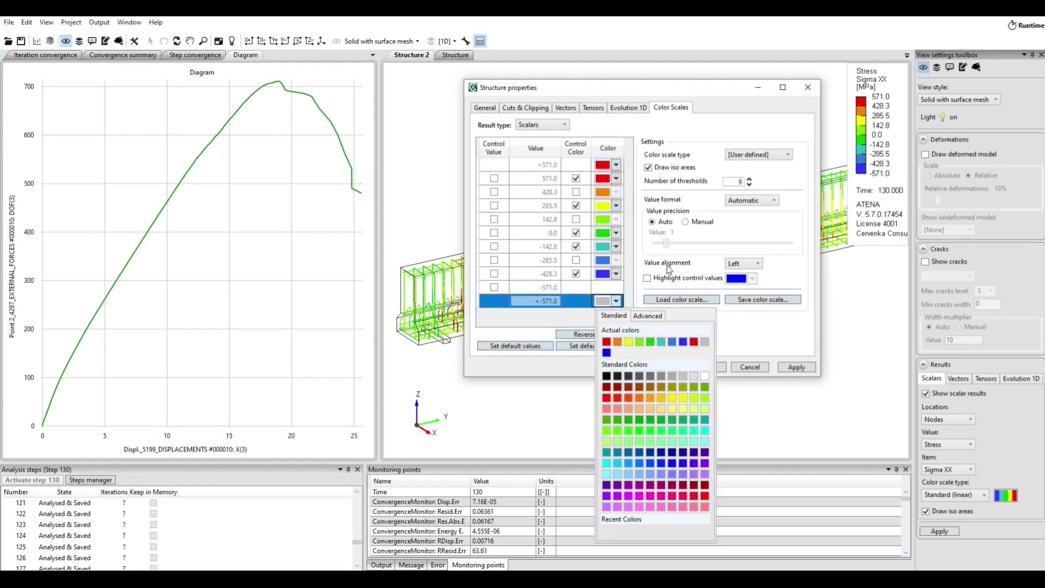
pyautogui.click(683, 344)
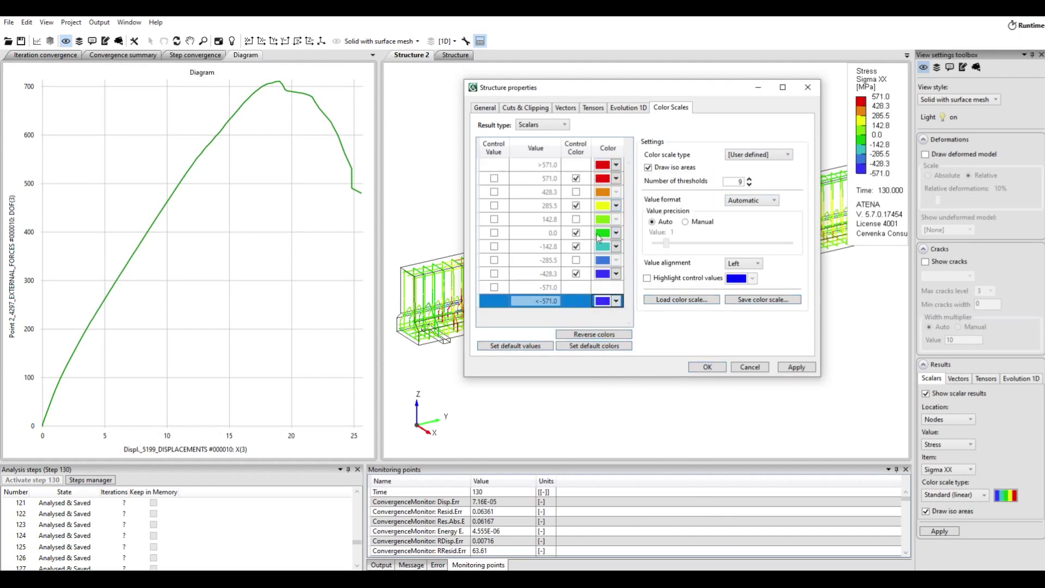
# Step: Make 500 a control value and show the labels with manual precision 0, right-aligned
pyautogui.click(495, 193)
pyautogui.doubleClick(542, 192)
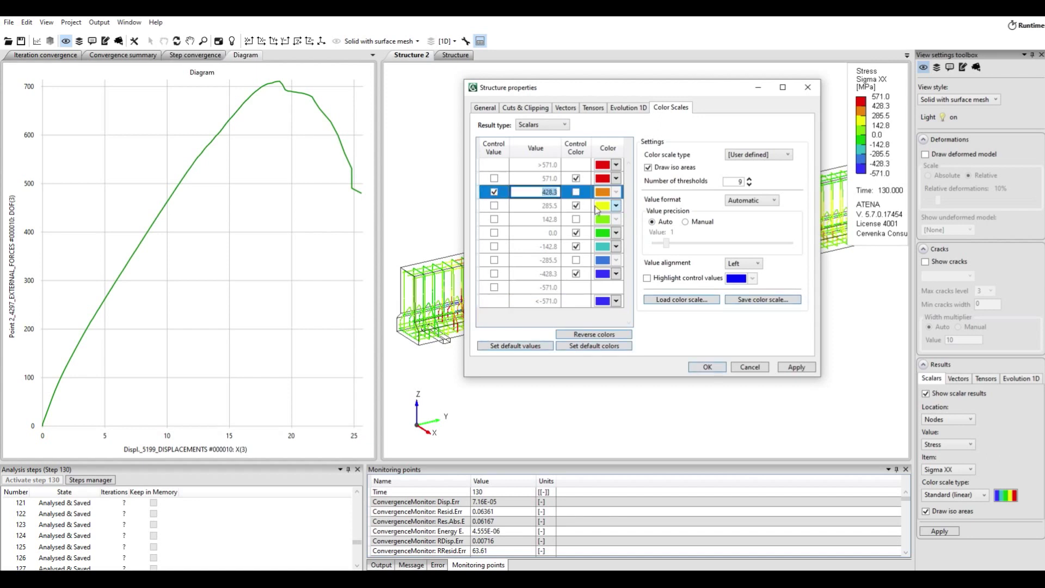
pyautogui.write('500')
pyautogui.click(701, 222)
pyautogui.click(656, 244)
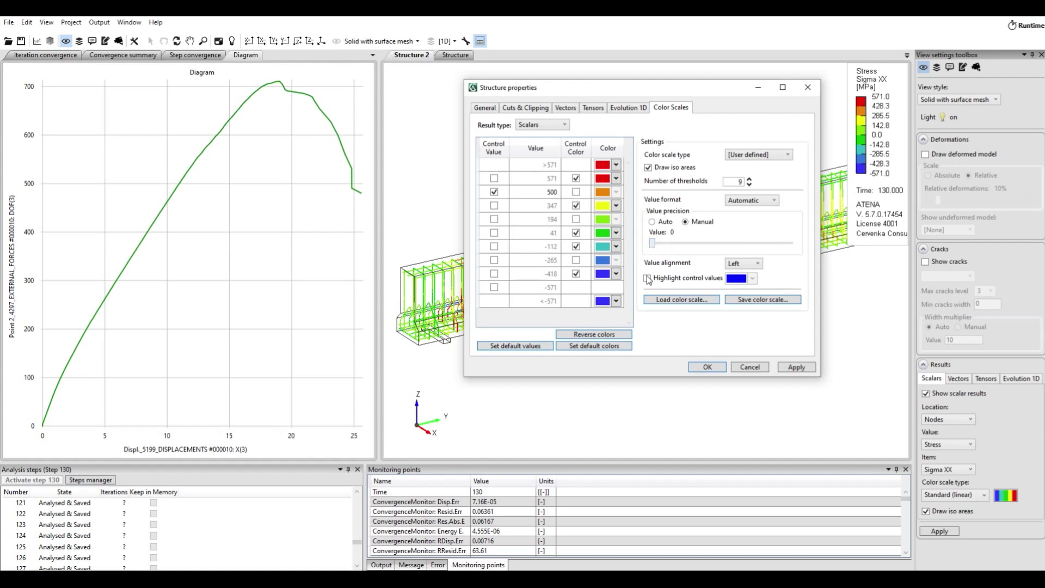
pyautogui.click(745, 264)
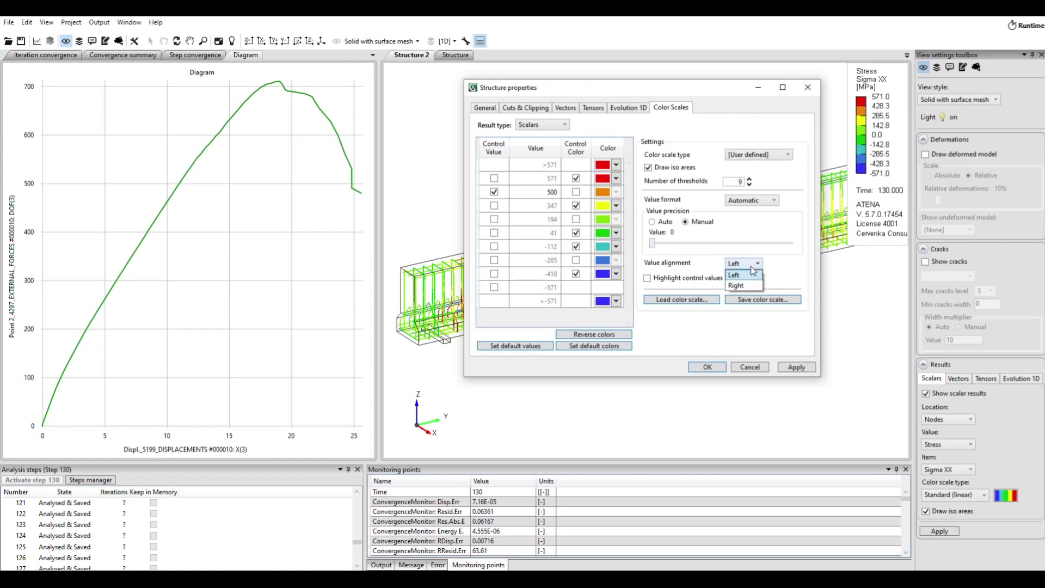
pyautogui.click(754, 284)
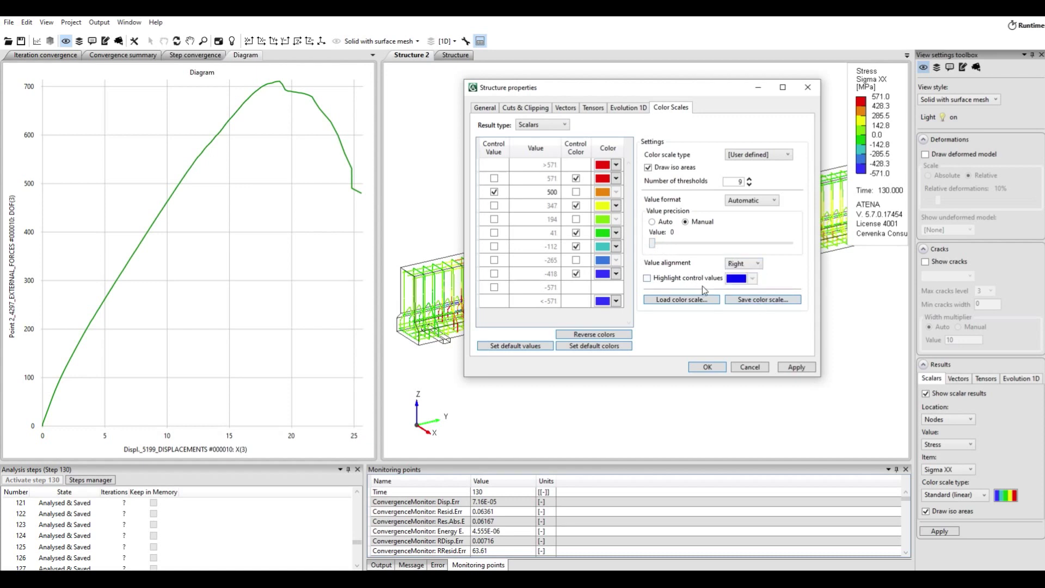
# Step: Make -500 the lower control value and apply the new colour scale
pyautogui.click(495, 274)
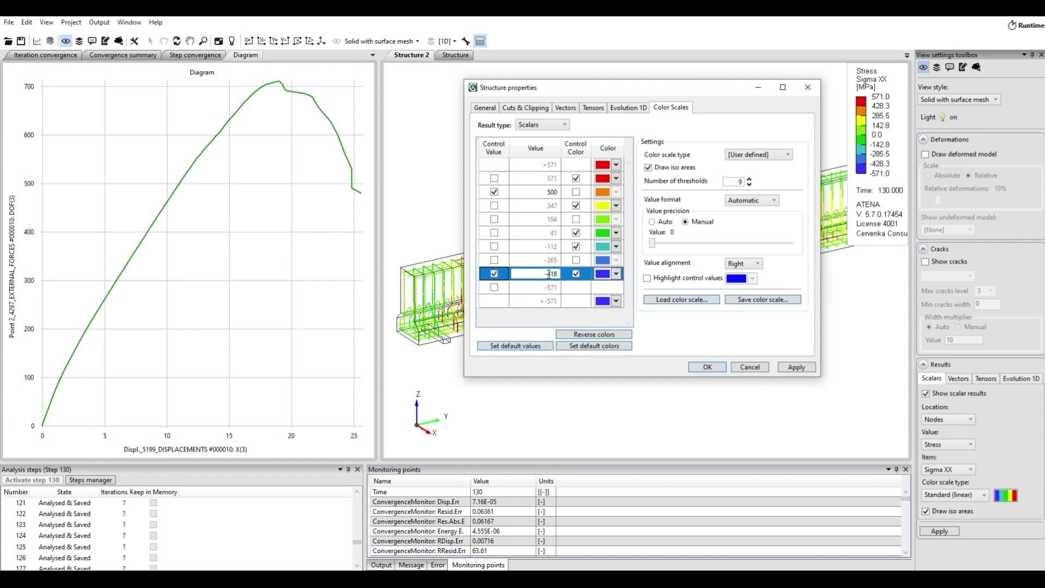
pyautogui.doubleClick(549, 274)
pyautogui.write('500')
pyautogui.press('Return')
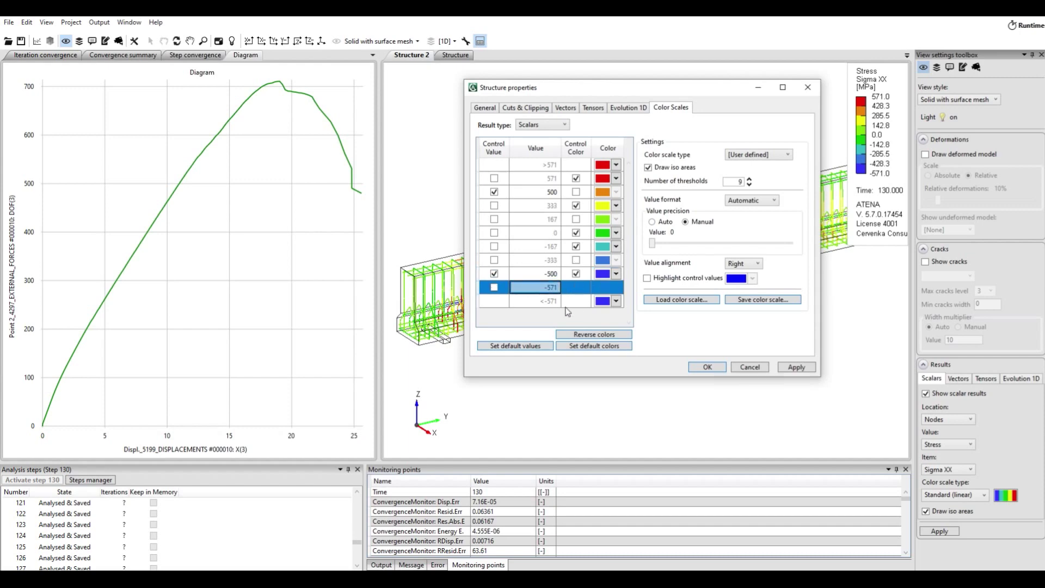
pyautogui.click(706, 368)
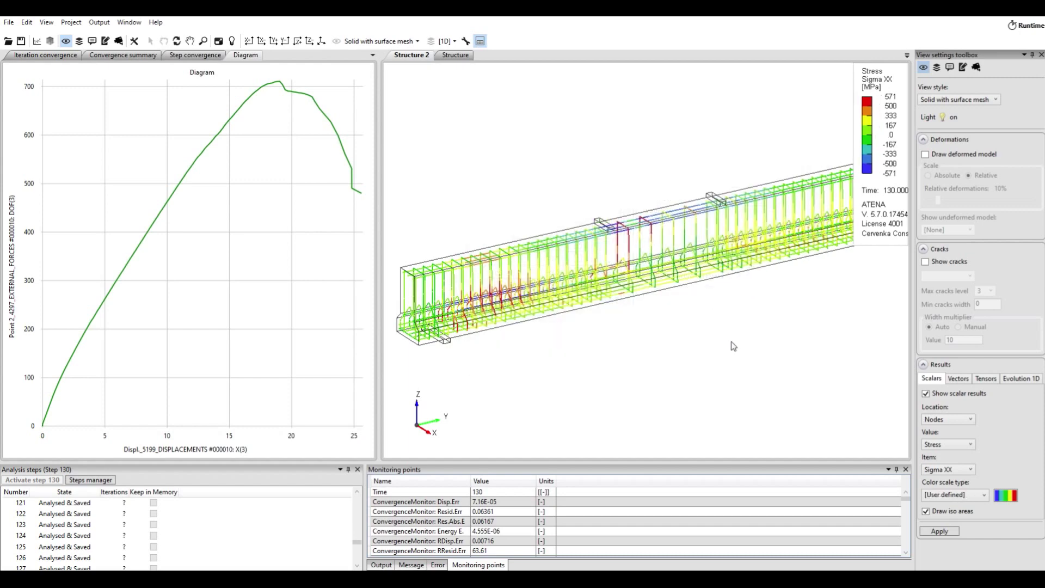
pyautogui.moveTo(644, 275); pyautogui.dragTo(593, 281)
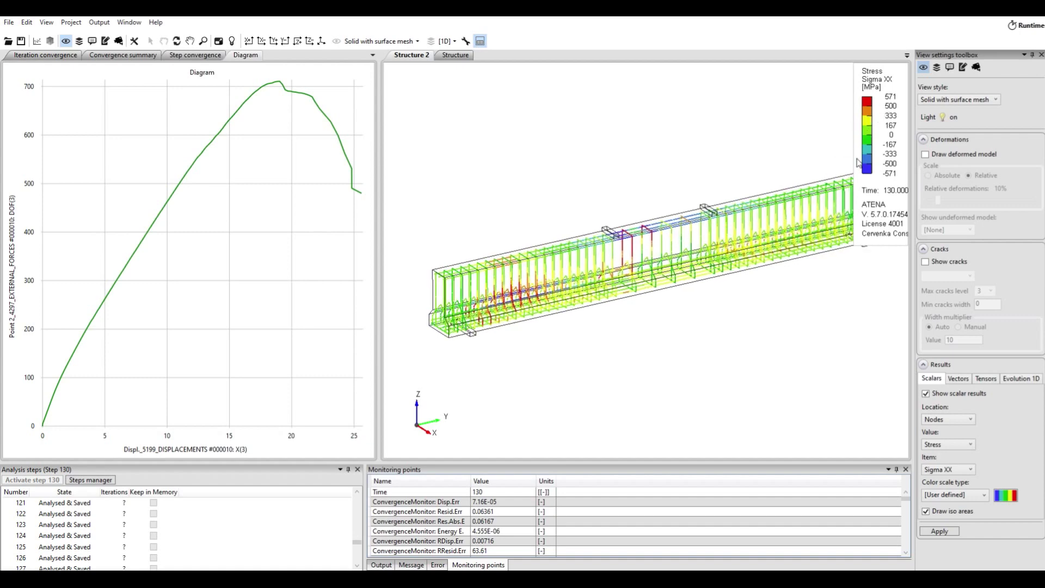
pyautogui.scroll(5, 583, 310)
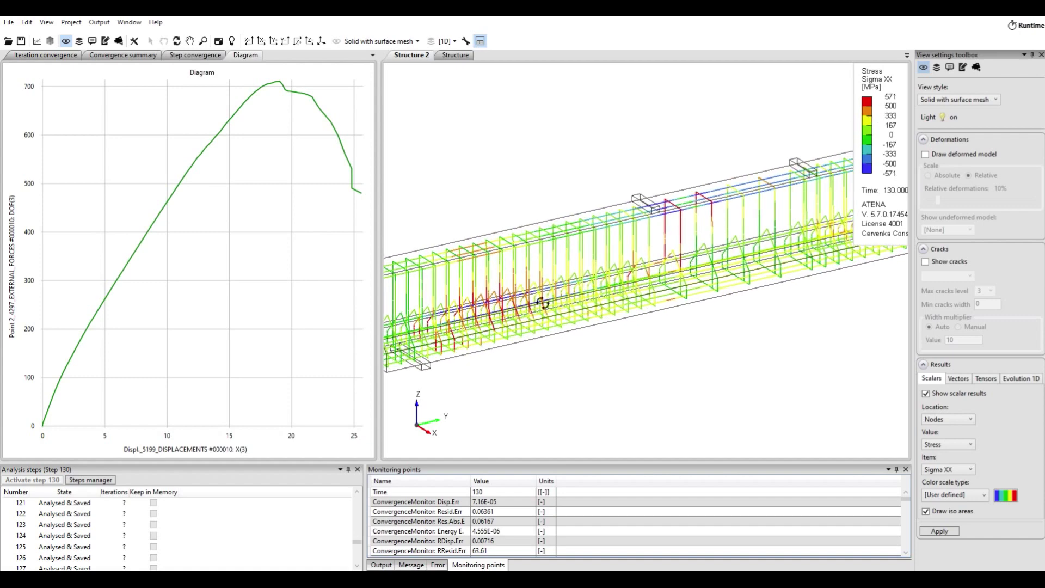
pyautogui.scroll(1, 702, 263)
pyautogui.scroll(-2, 686, 266)
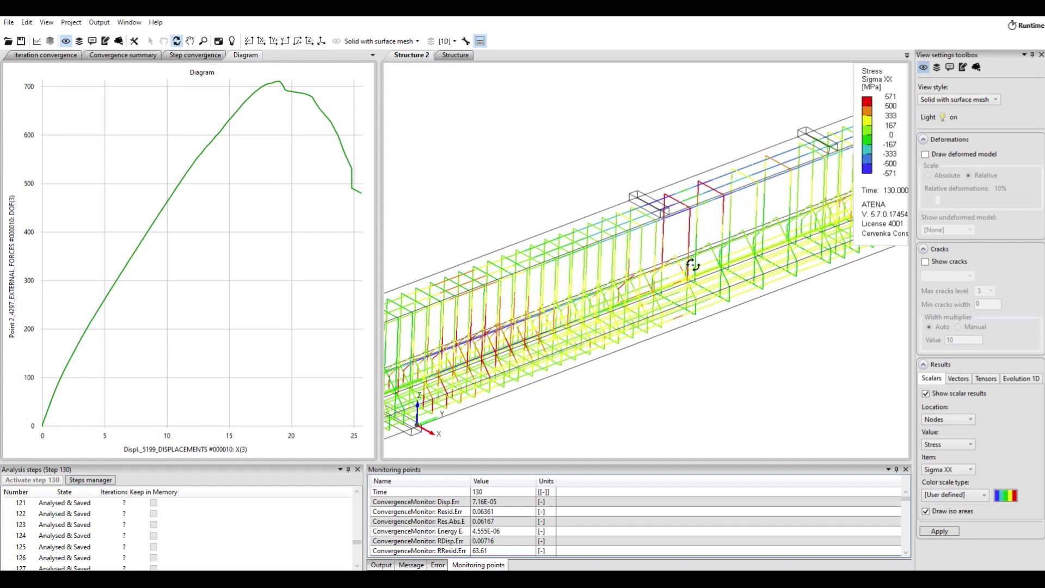
pyautogui.scroll(-3, 593, 263)
pyautogui.moveTo(593, 263); pyautogui.dragTo(574, 236)
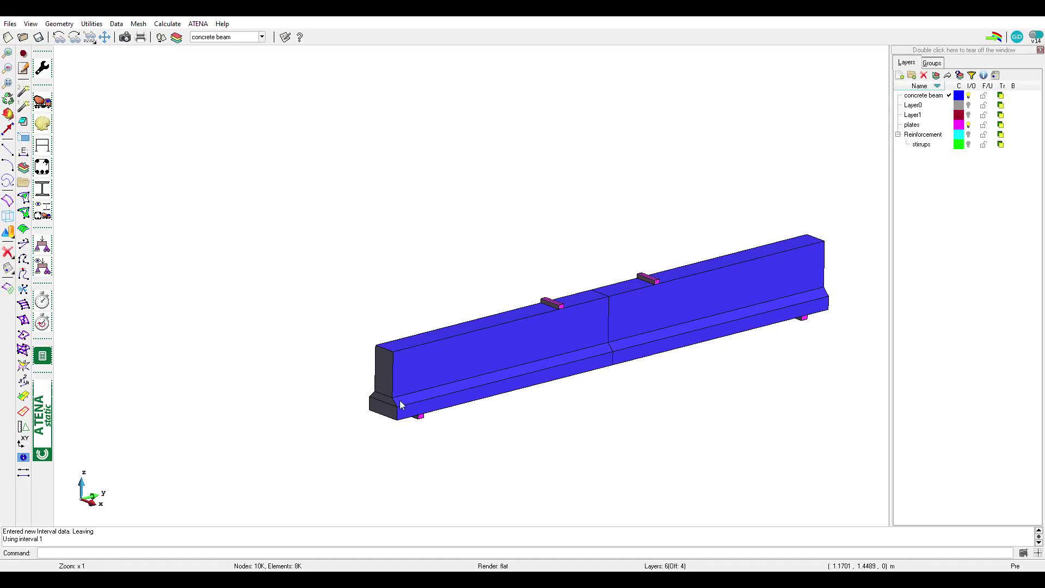
# Step: Accept the interval 1 data in the interval settings
pyautogui.click(42, 300)
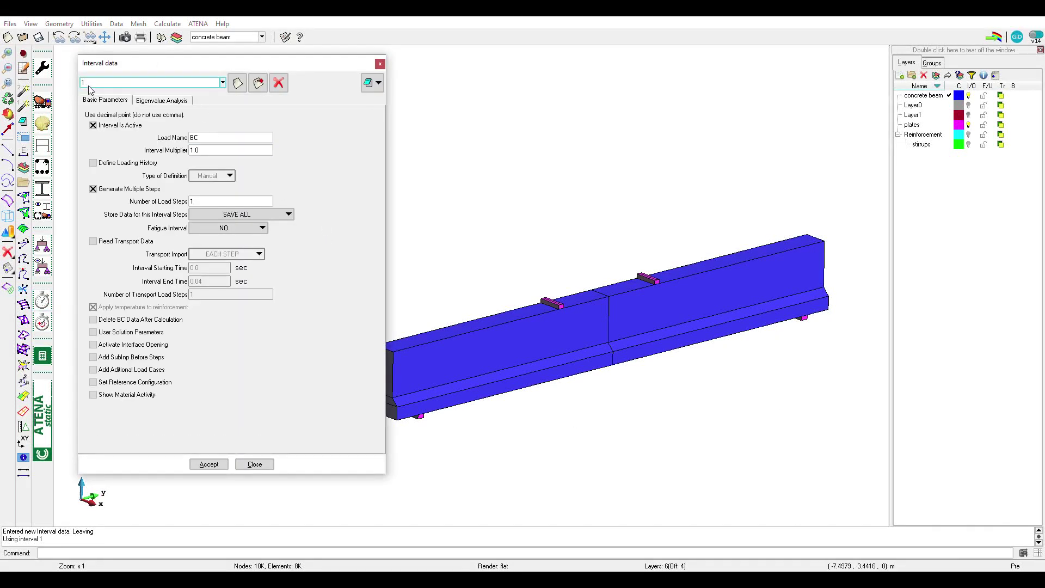
pyautogui.click(208, 465)
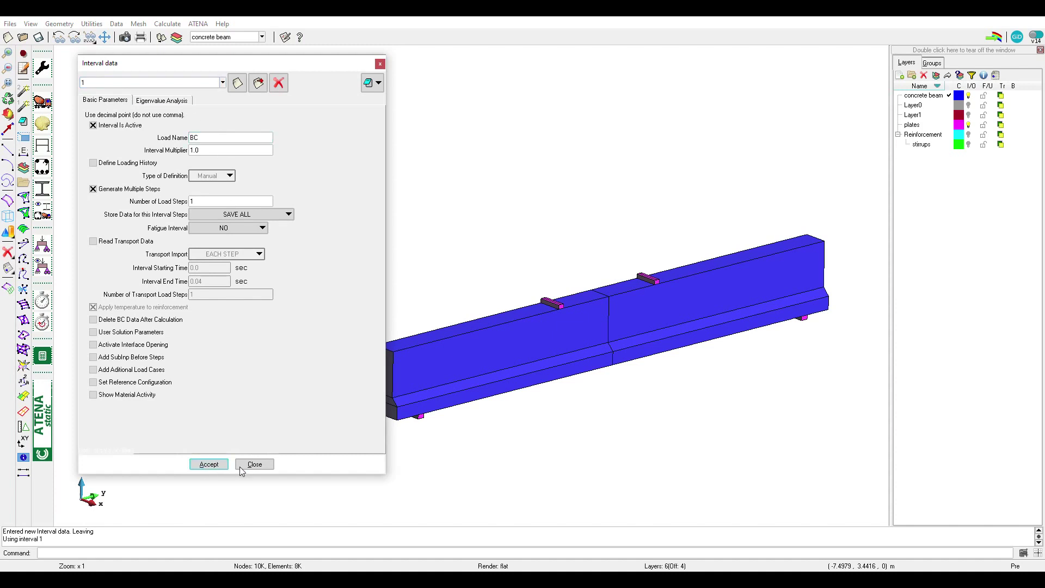
pyautogui.click(255, 465)
# Step: Assign the 0.023 MN/m³ Weight for Volume to all six beam volumes, then show wireframe
pyautogui.click(43, 247)
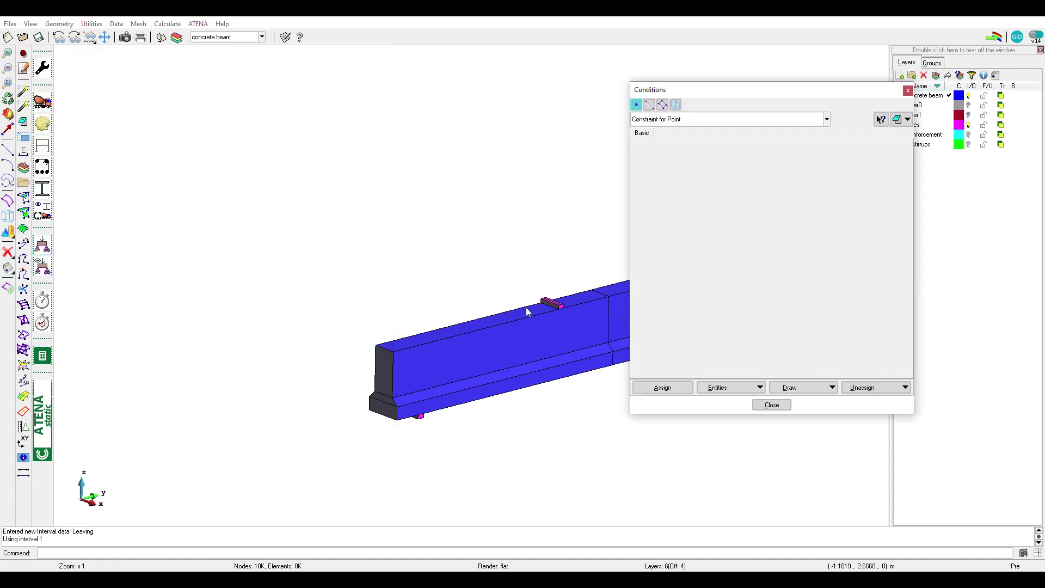
pyautogui.click(676, 104)
pyautogui.moveTo(746, 92); pyautogui.dragTo(858, 125)
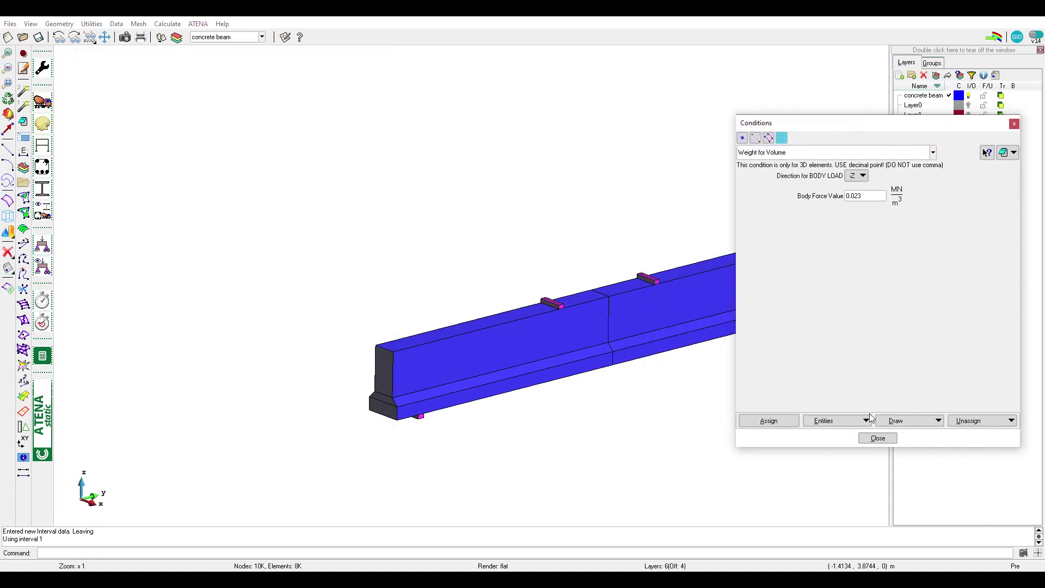
pyautogui.click(768, 420)
pyautogui.scroll(-4, 114, 338)
pyautogui.scroll(3, 114, 338)
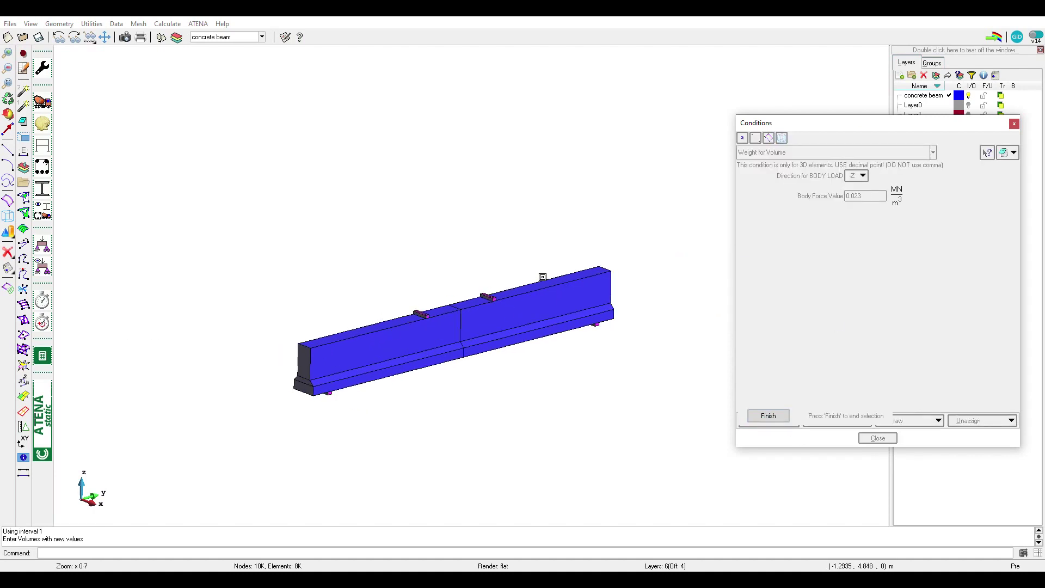
pyautogui.moveTo(543, 276); pyautogui.dragTo(350, 332)
pyautogui.moveTo(365, 392); pyautogui.dragTo(365, 327)
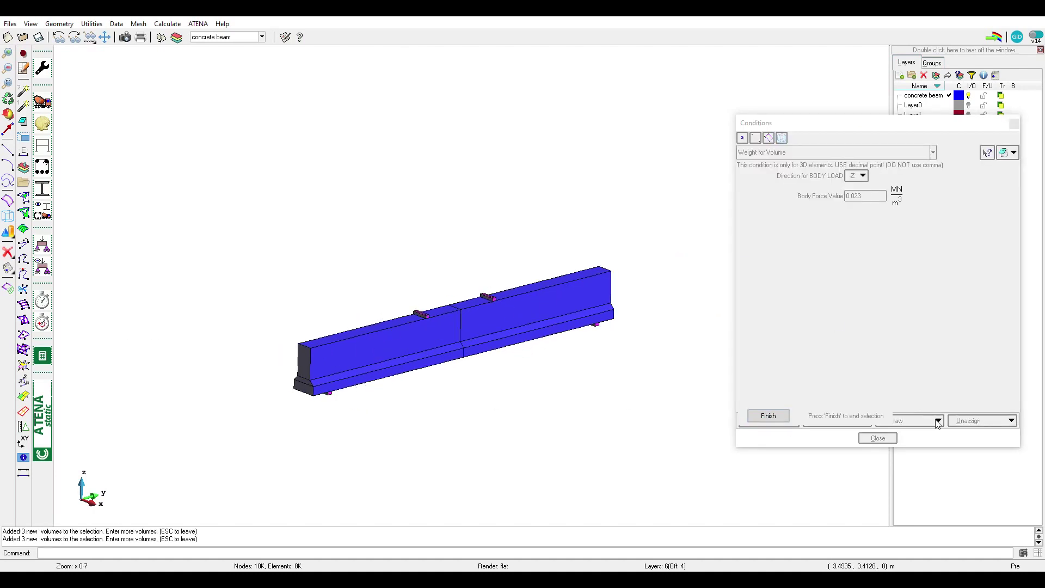
pyautogui.click(768, 415)
pyautogui.click(870, 441)
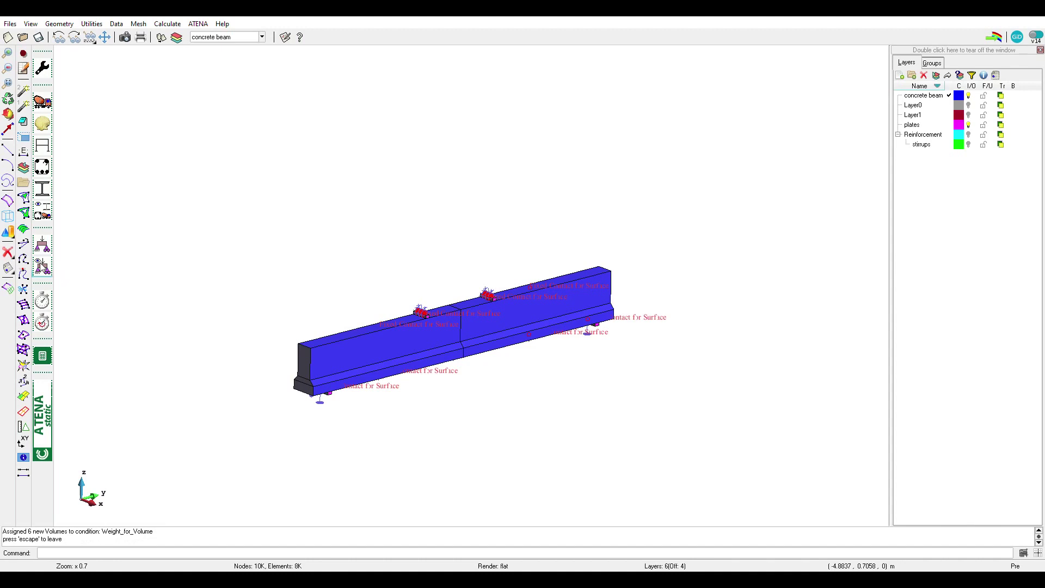
pyautogui.press('Escape')
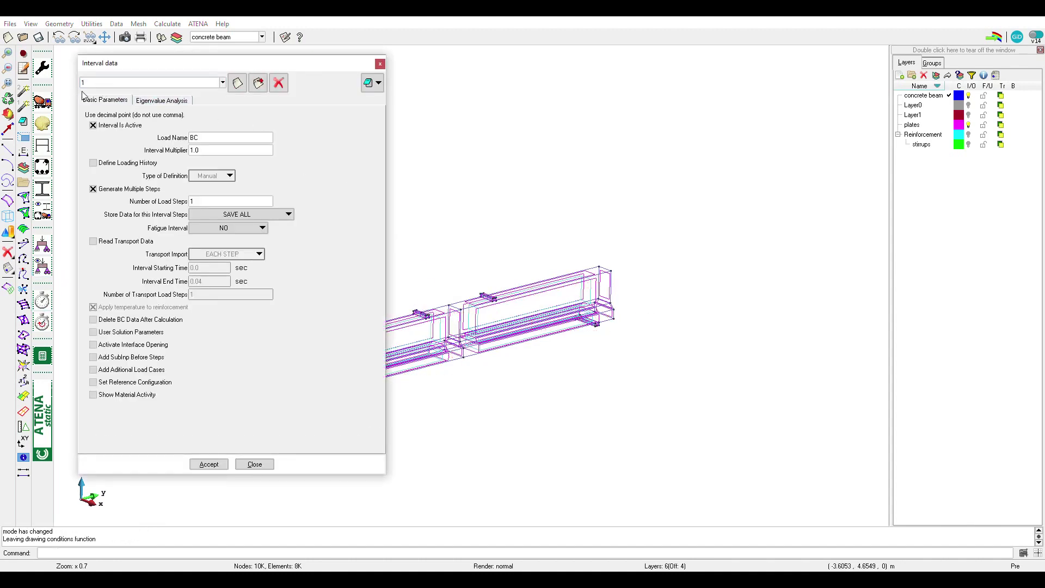
# Step: Add load case 1 to interval 3's Aditional Load Cases table and accept the interval data
pyautogui.click(95, 88)
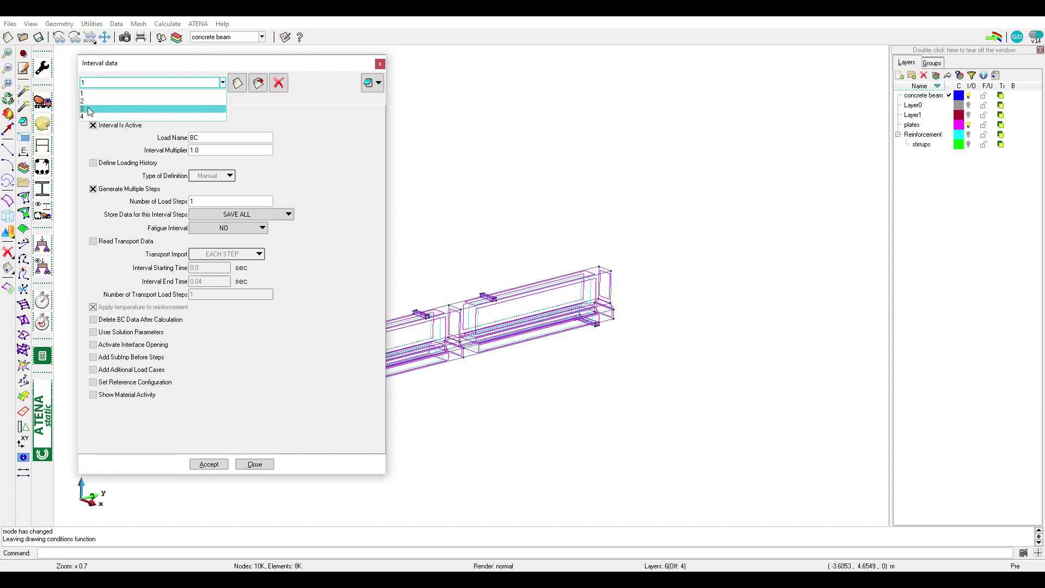
pyautogui.click(103, 116)
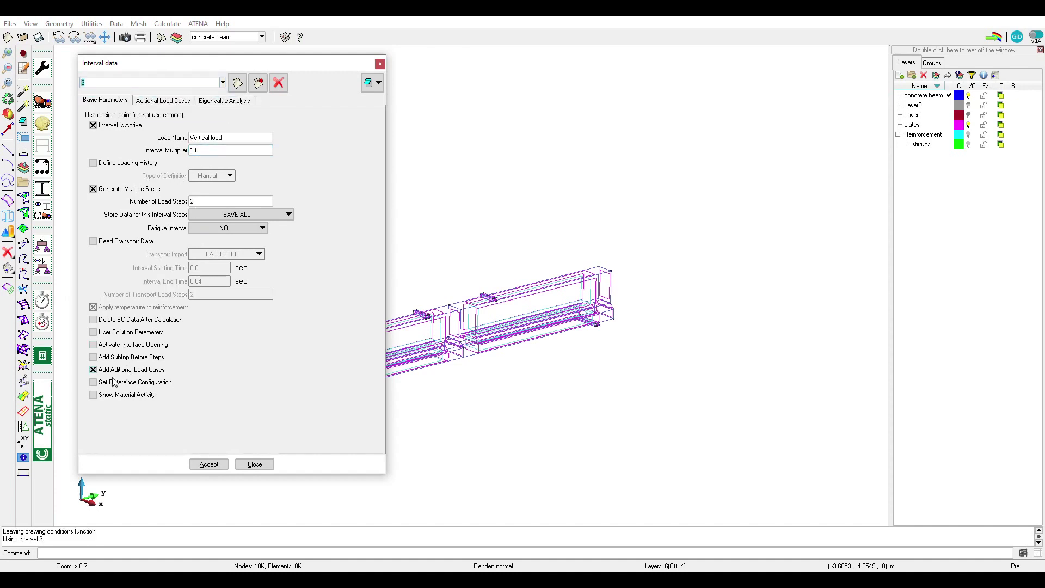
pyautogui.click(162, 101)
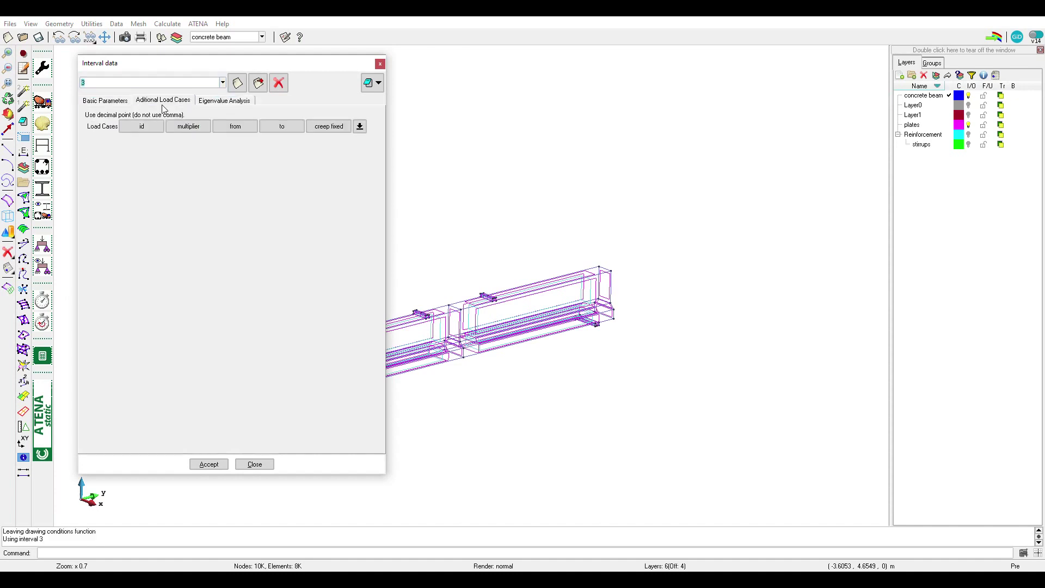
pyautogui.click(360, 126)
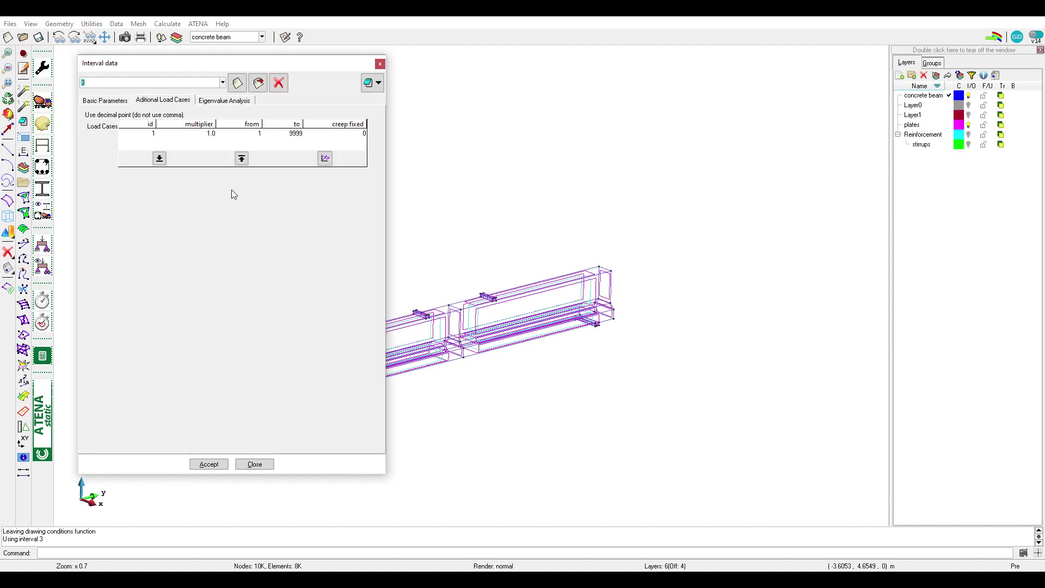
pyautogui.click(211, 136)
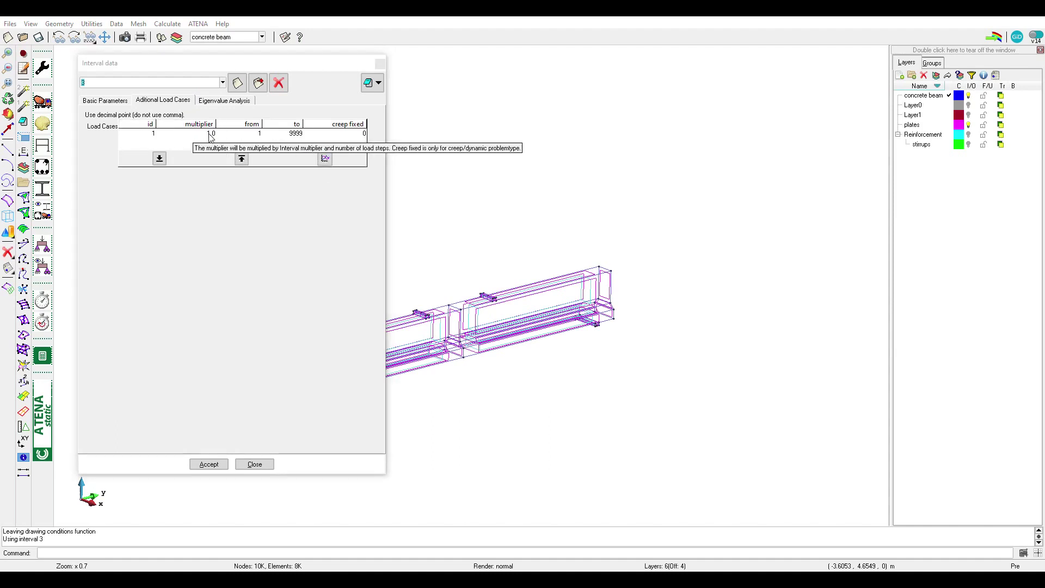
pyautogui.press('Return')
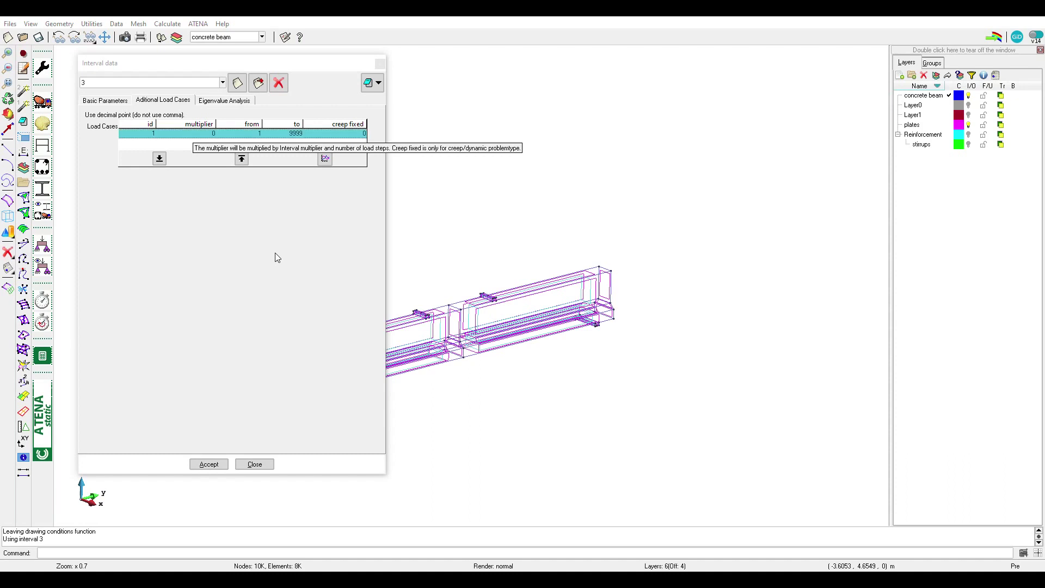
pyautogui.click(223, 464)
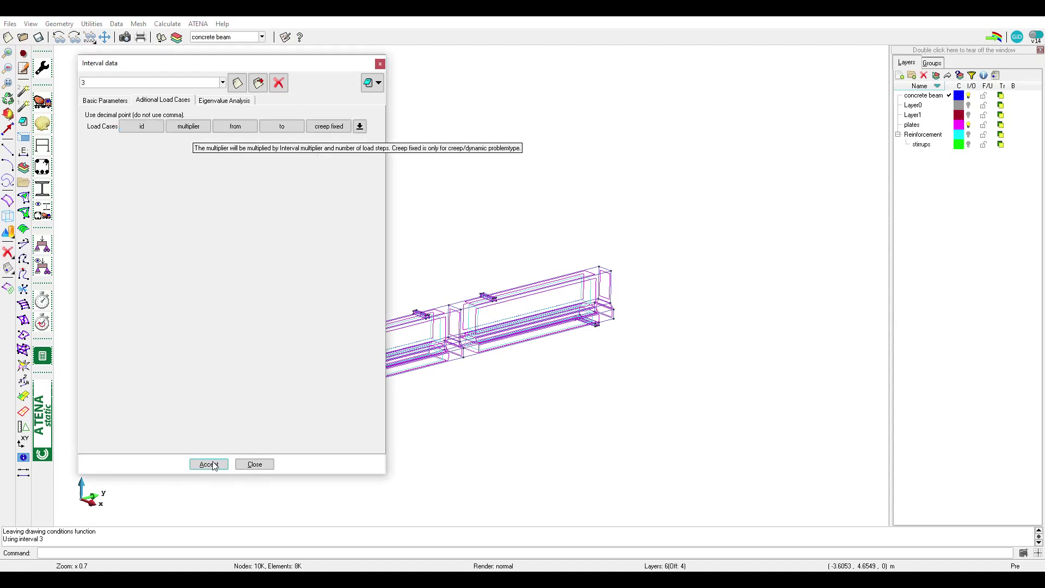
pyautogui.click(260, 466)
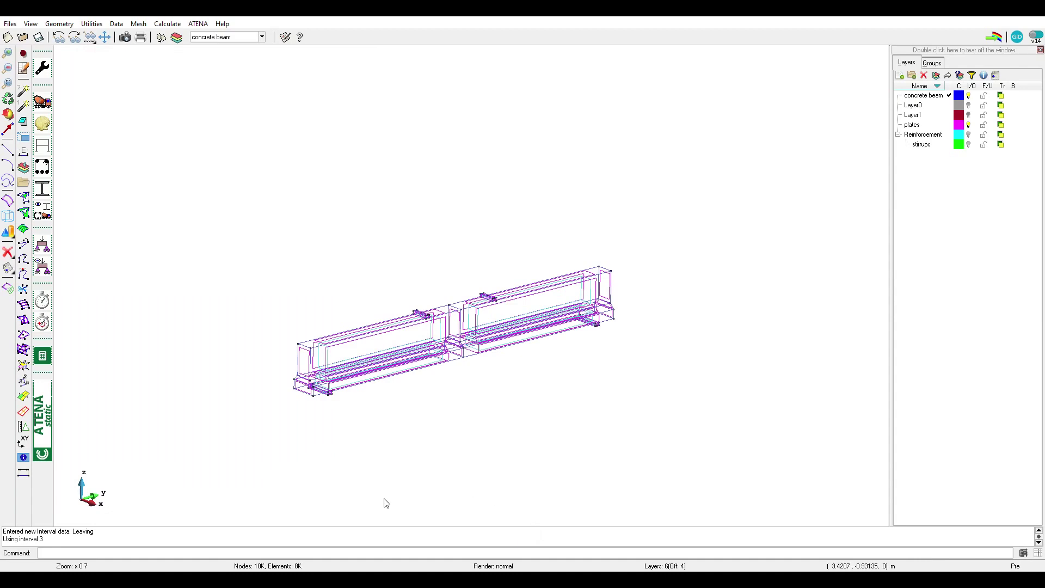